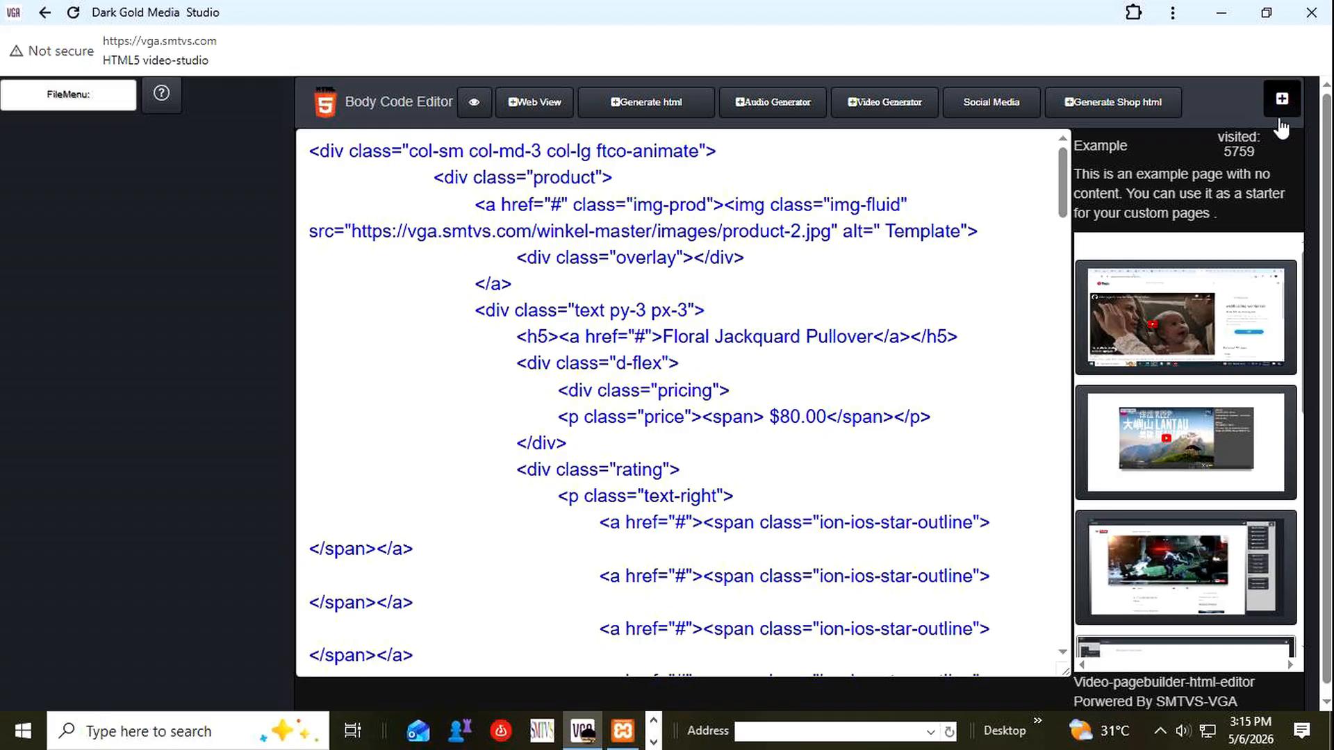
Close the Body Code Editor, reopen it, and bring up its Video Generator.
{"action": "scroll", "coordinate": [1177, 467], "scroll_direction": "down", "scroll_amount": 5}
{"action": "scroll", "coordinate": [1216, 235], "scroll_direction": "up", "scroll_amount": 2}
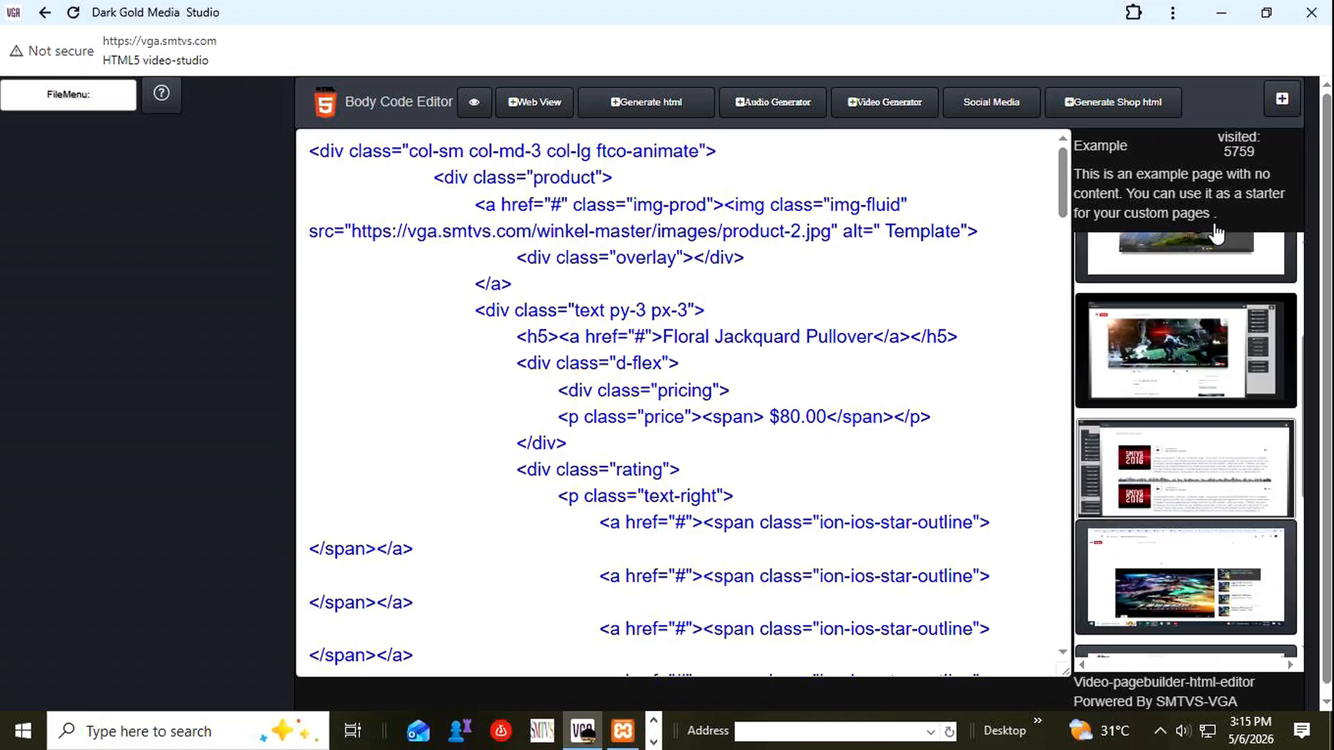
{"action": "left_click", "coordinate": [1282, 98]}
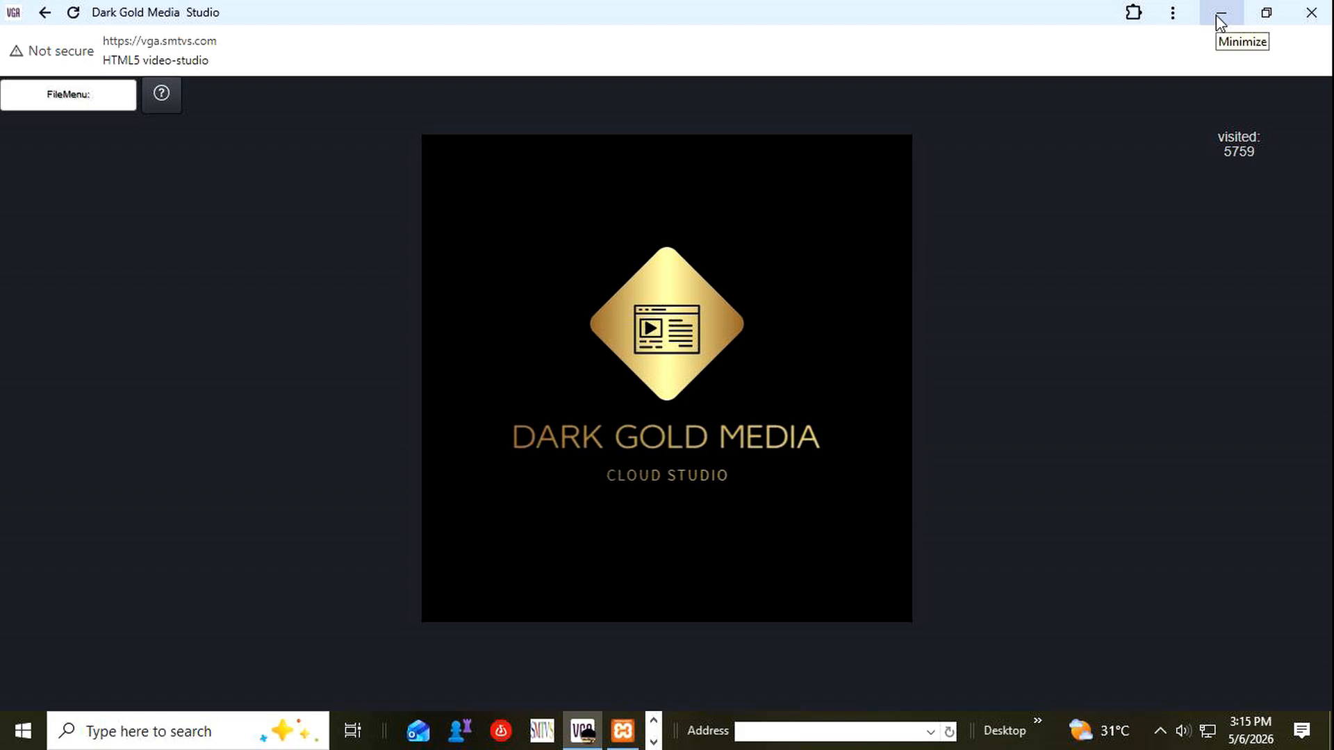
{"action": "left_click", "coordinate": [82, 99]}
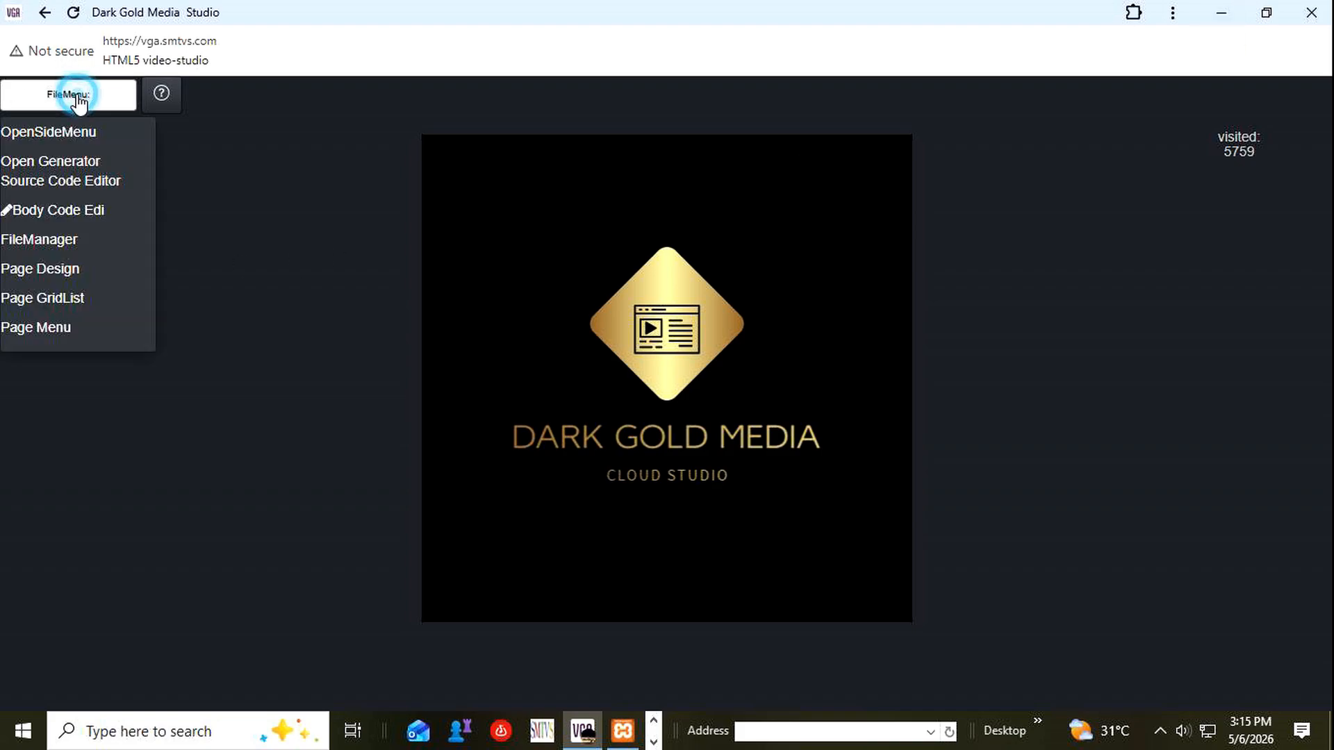
{"action": "left_click", "coordinate": [93, 213]}
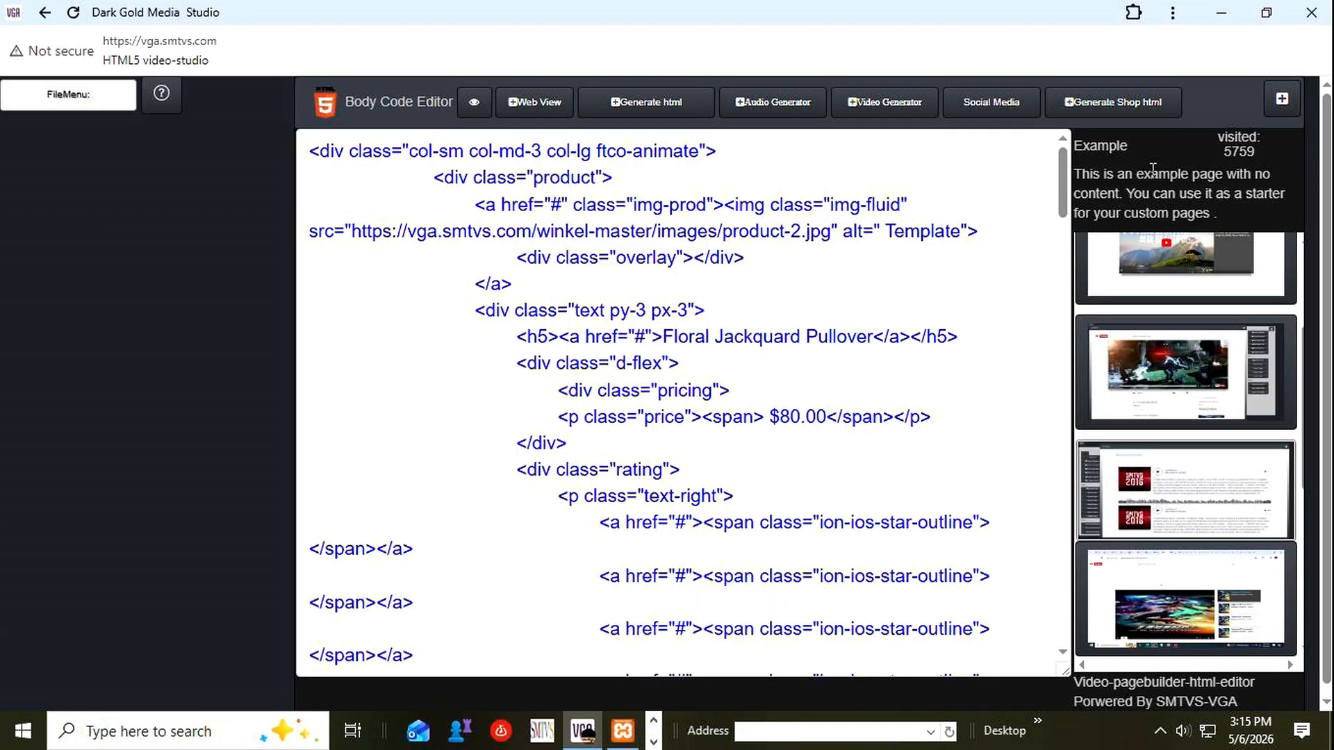
{"action": "left_click", "coordinate": [896, 103]}
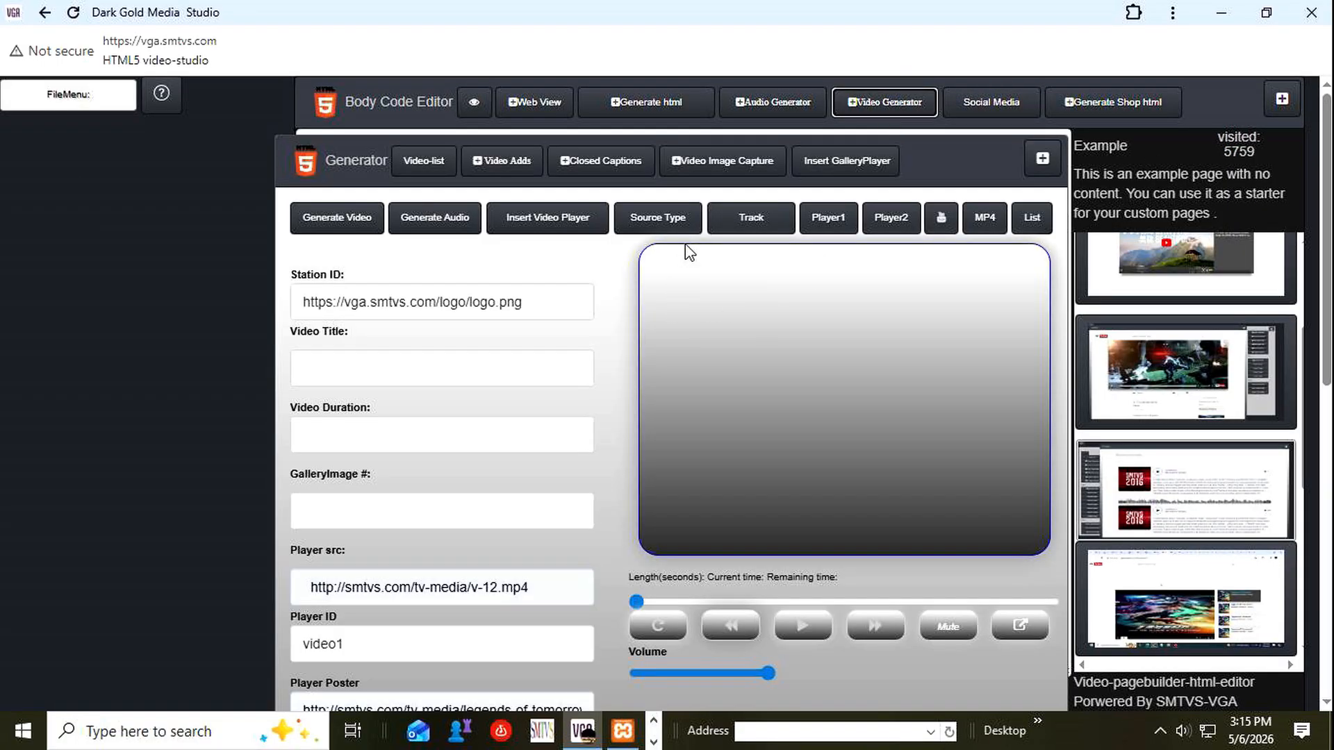
Look over the generator's form fields and play the v-12.mp4 video in the preview player.
{"action": "left_click", "coordinate": [439, 517]}
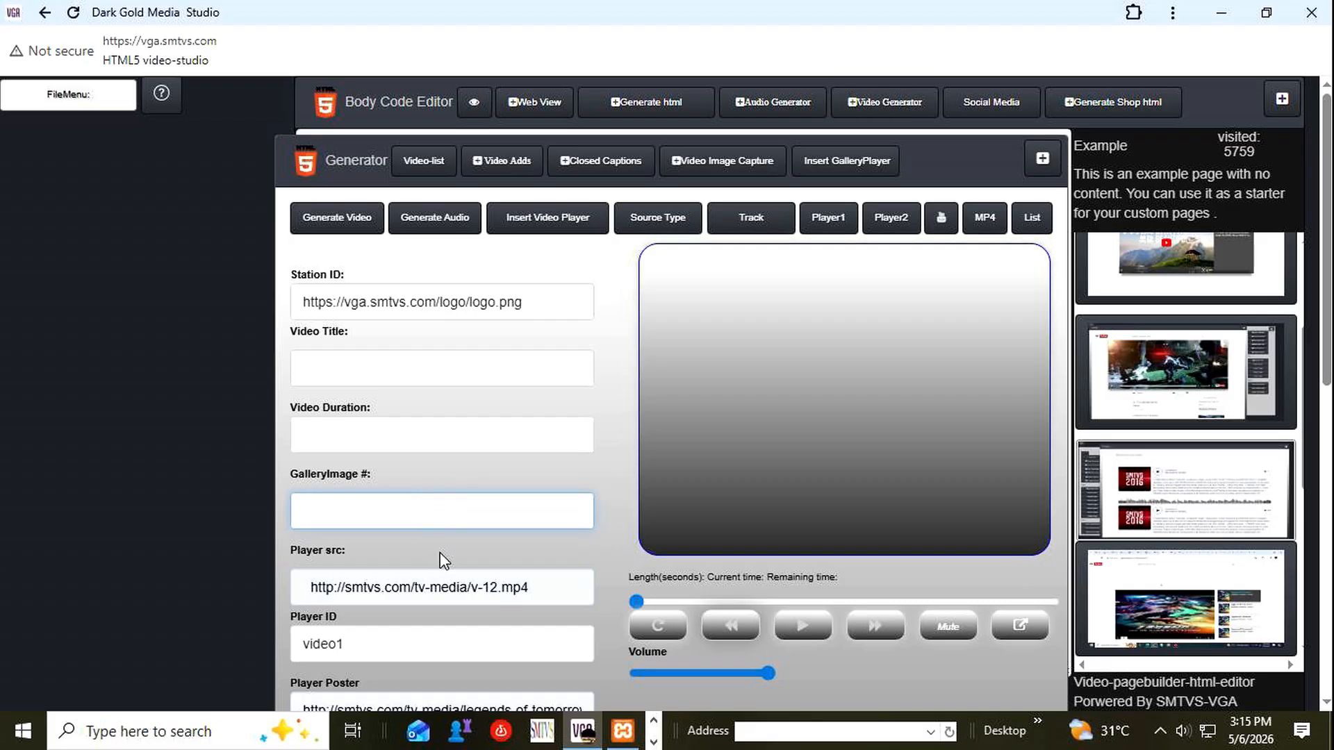
{"action": "scroll", "coordinate": [465, 448], "scroll_direction": "down", "scroll_amount": 2}
{"action": "scroll", "coordinate": [464, 453], "scroll_direction": "down", "scroll_amount": 1}
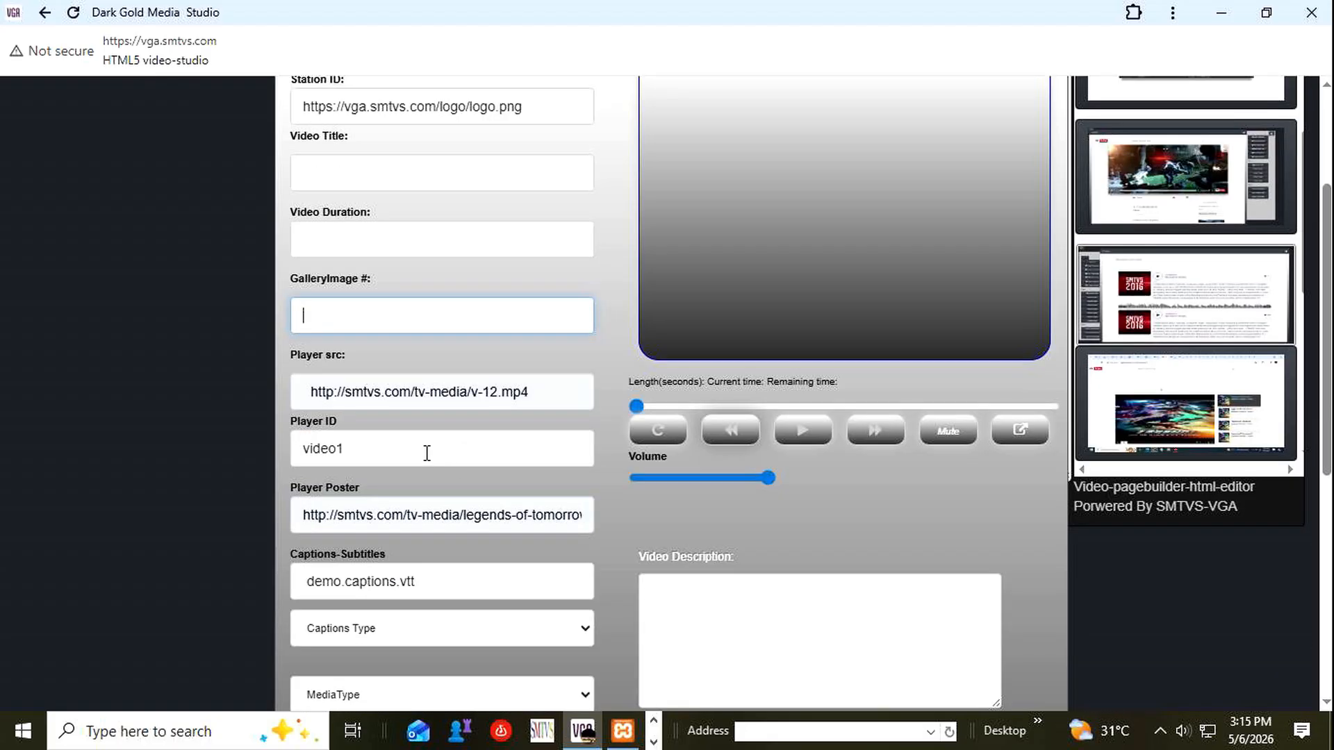
{"action": "scroll", "coordinate": [562, 382], "scroll_direction": "up", "scroll_amount": 3}
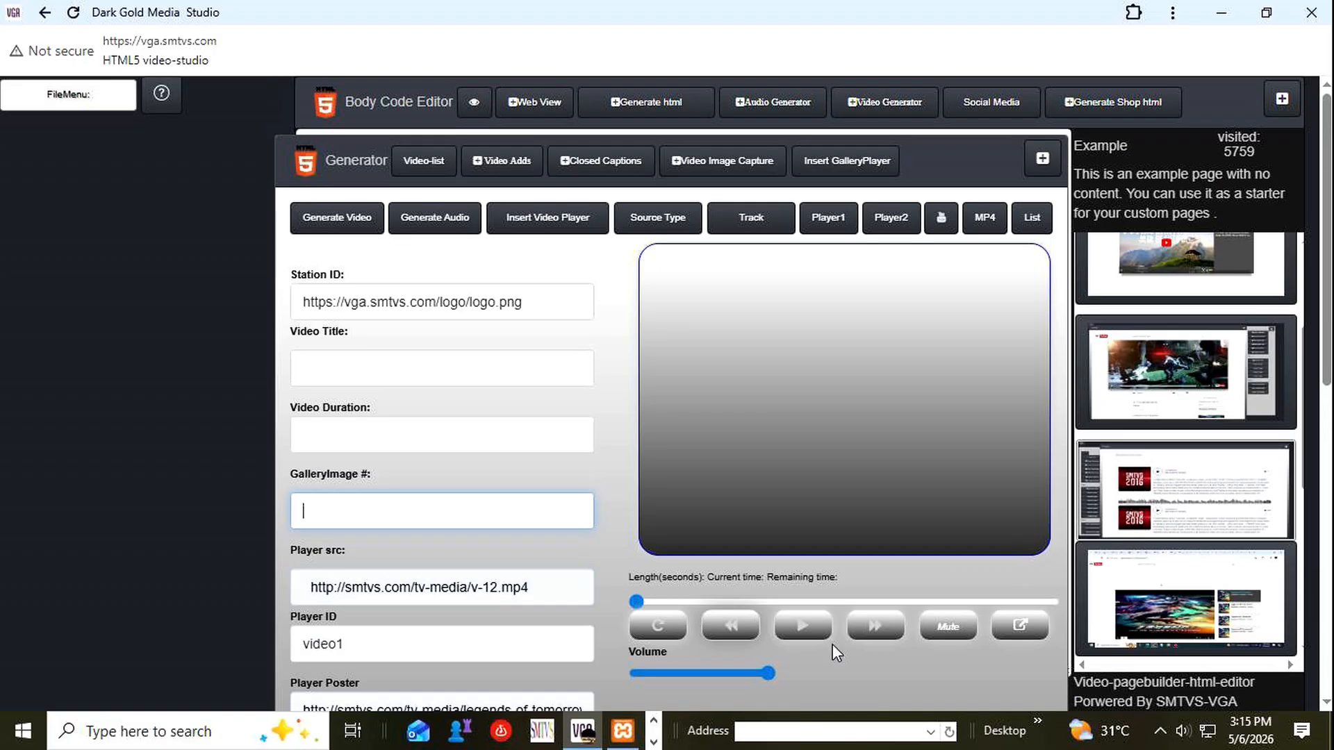
{"action": "left_click", "coordinate": [803, 629]}
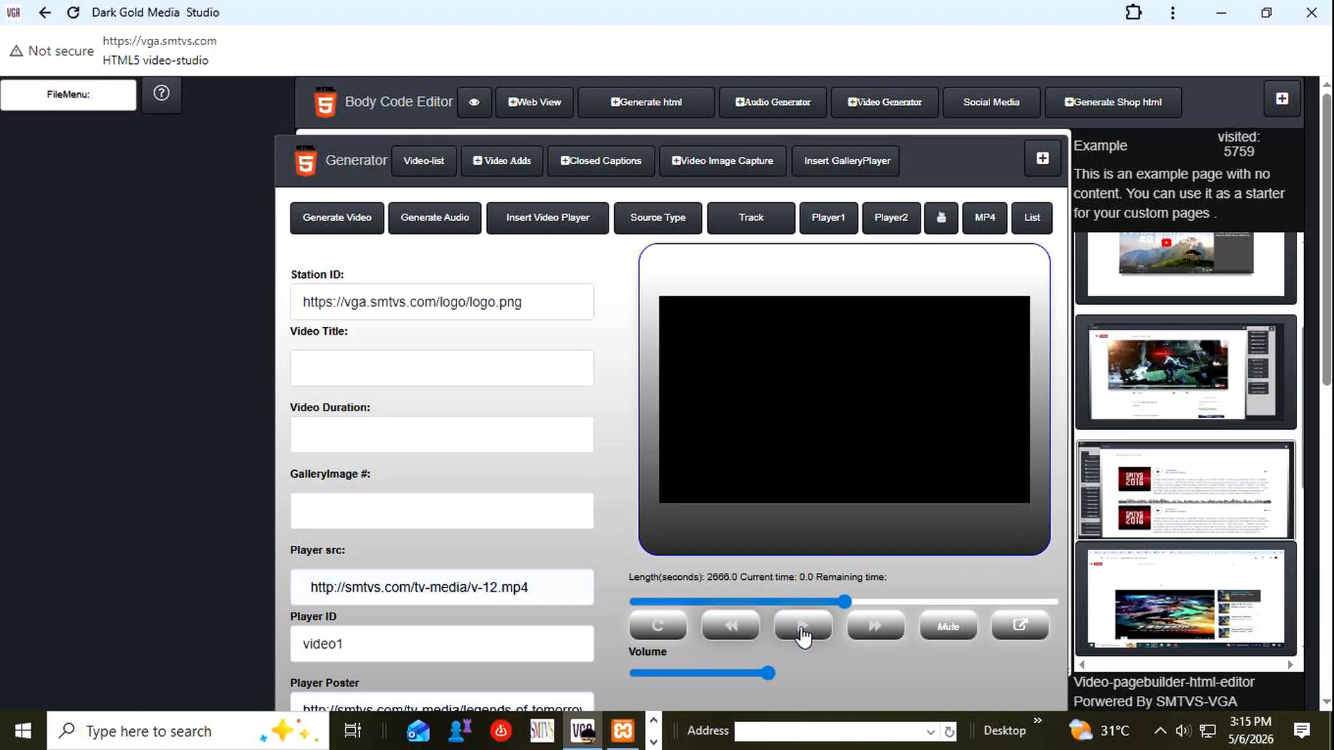
{"action": "left_click", "coordinate": [803, 629]}
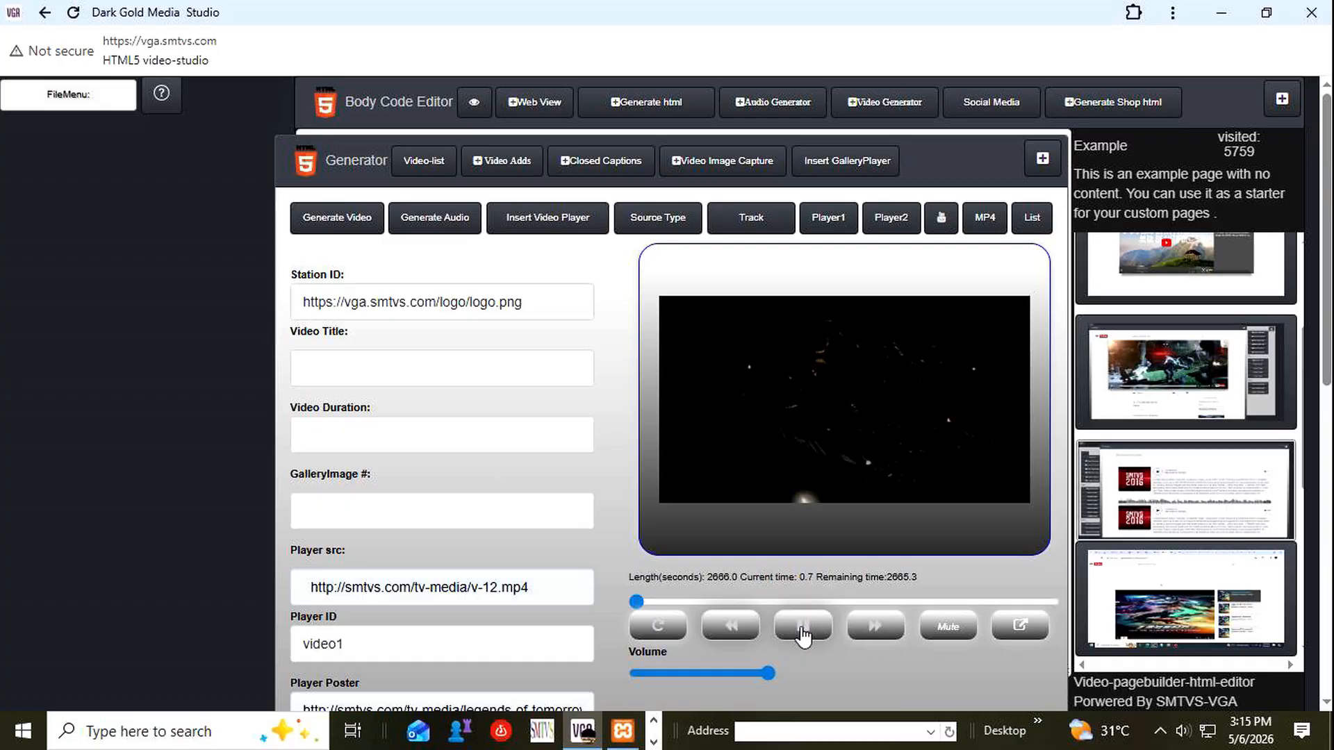
Toggle the preview player's mute and lower its volume to about a quarter.
{"action": "left_click", "coordinate": [939, 631]}
{"action": "left_click", "coordinate": [952, 631]}
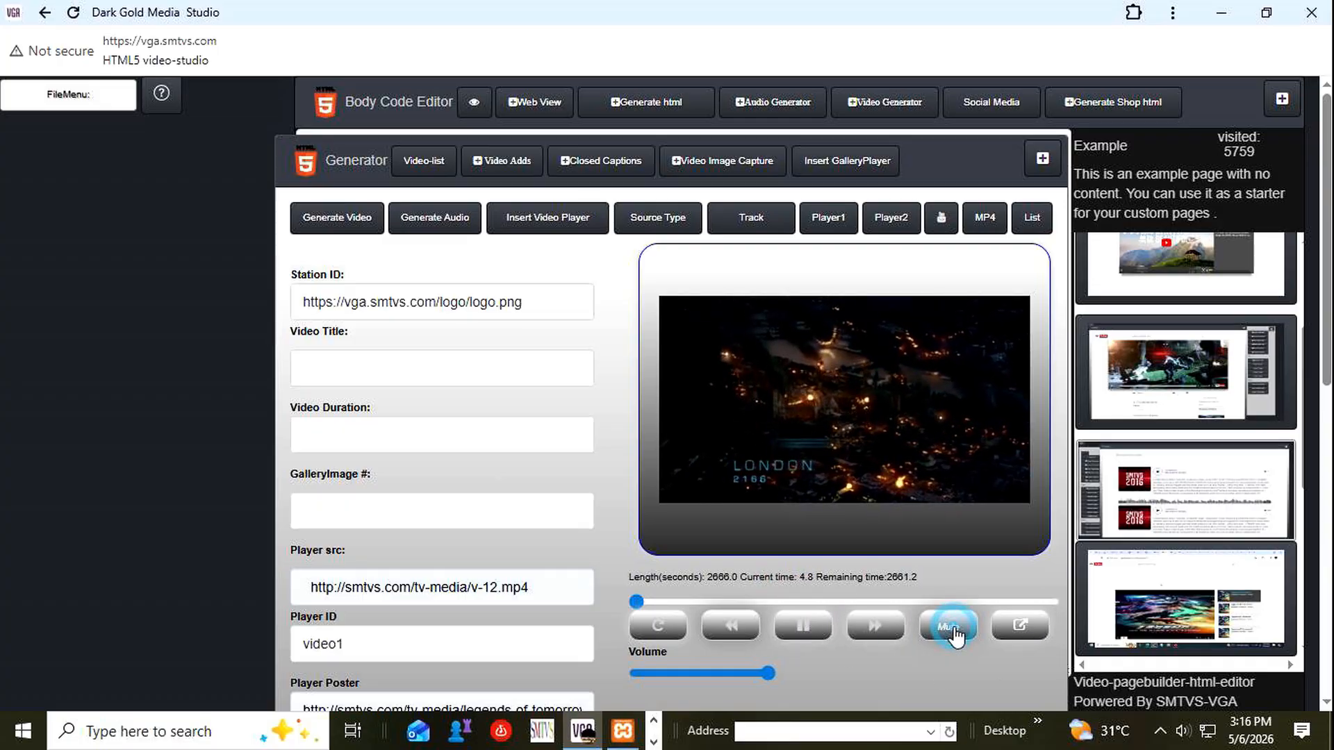
{"action": "left_click", "coordinate": [952, 629]}
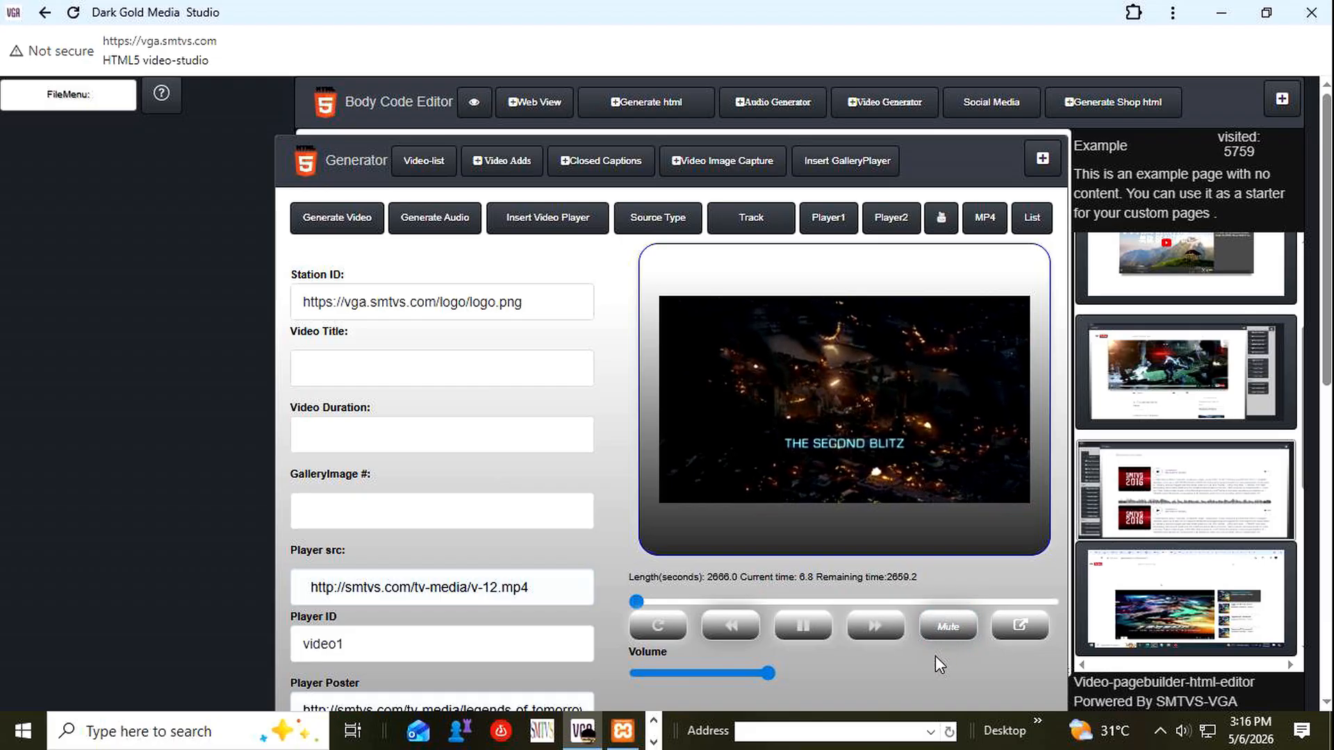
{"action": "left_click_drag", "start_coordinate": [715, 669], "coordinate": [667, 669]}
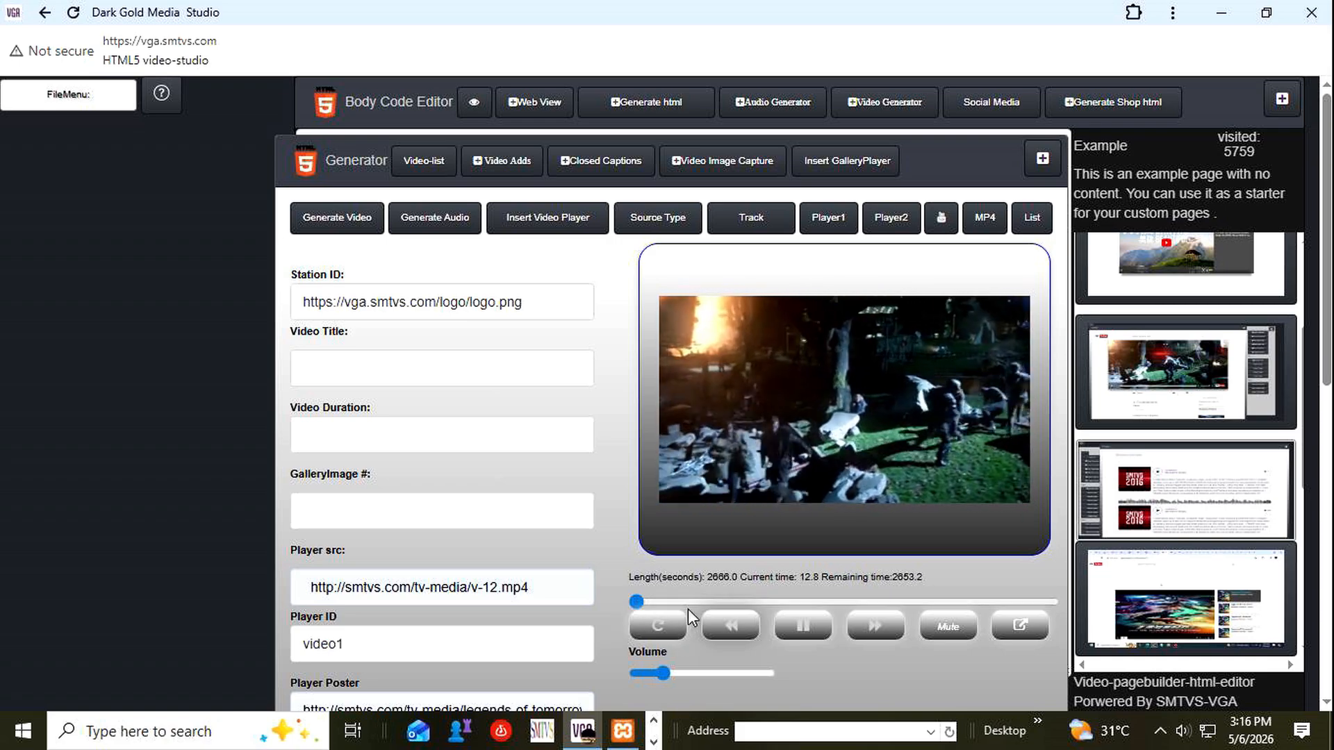
Pause the preview video and capture the current frame with Video Image Capture.
{"action": "left_click", "coordinate": [804, 626]}
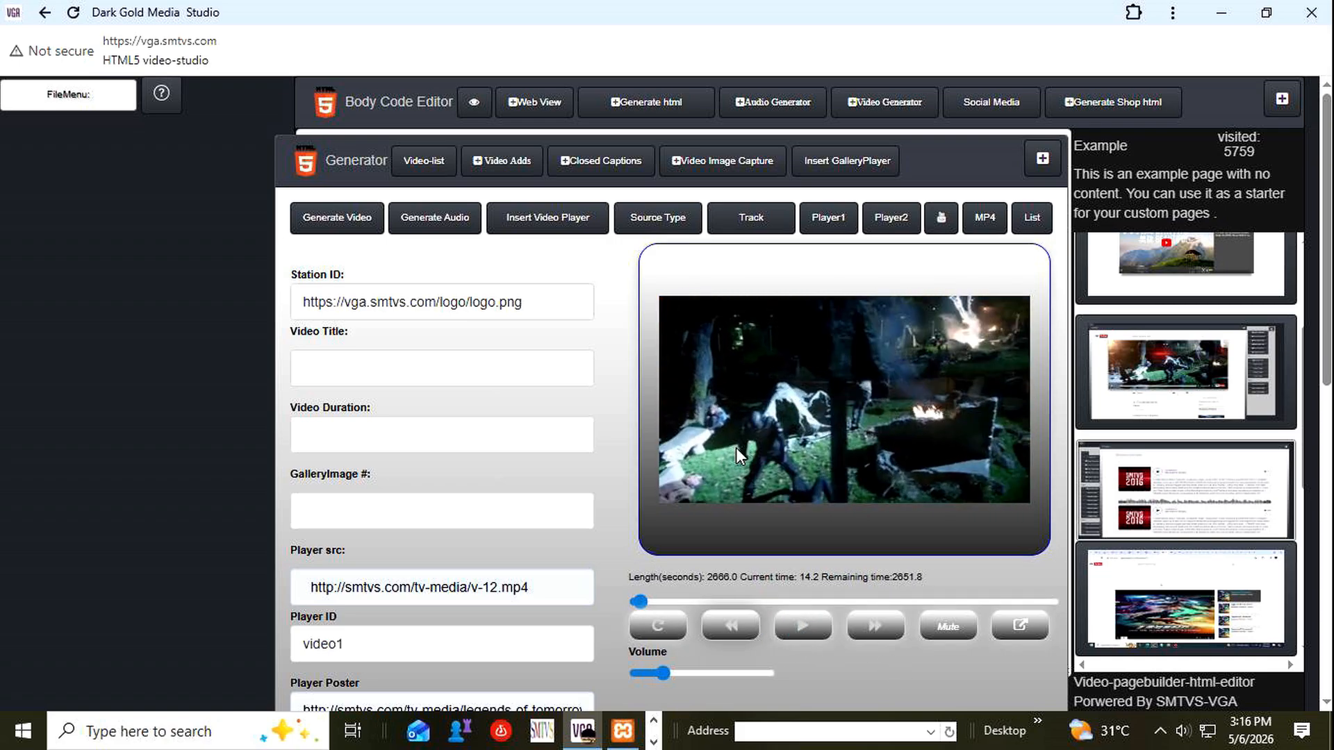
{"action": "left_click", "coordinate": [720, 167]}
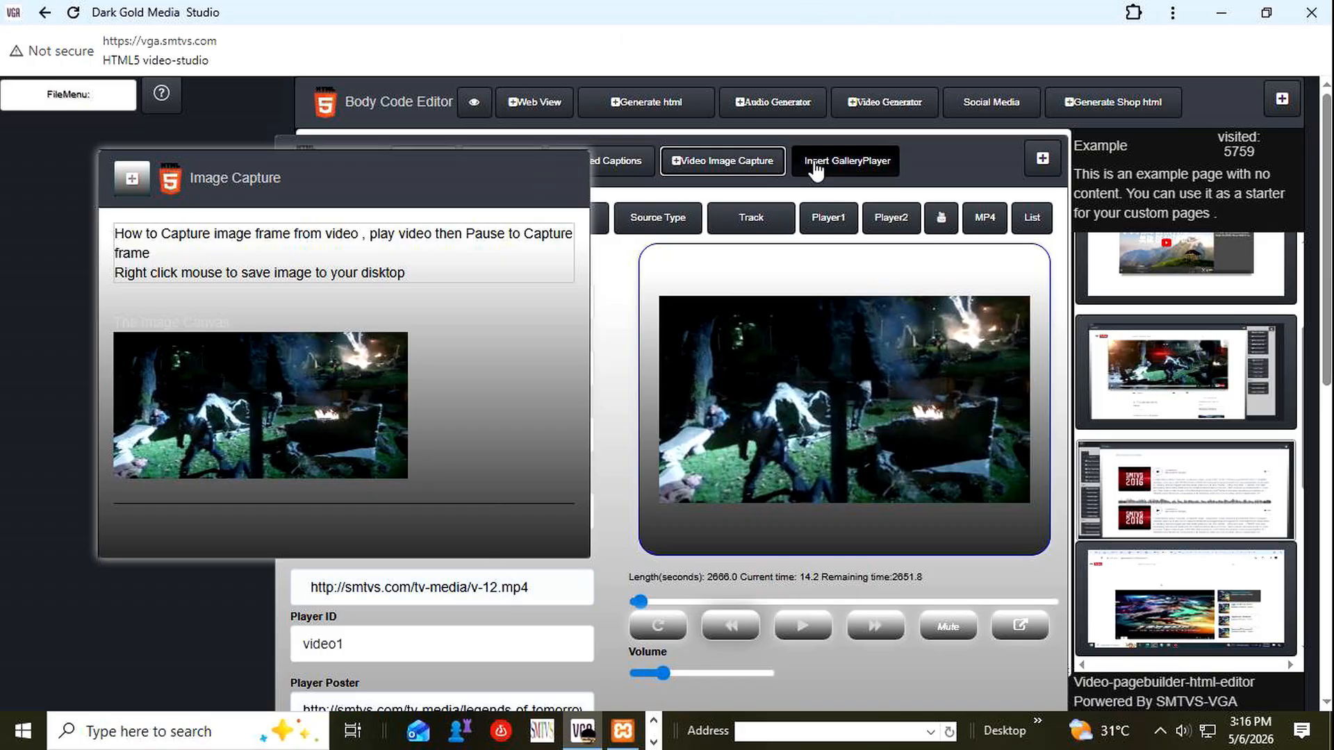
Switch to the turntable demo page in Chrome and examine its two turntables, track lists and JavaScript API notes.
{"action": "left_click", "coordinate": [1220, 15]}
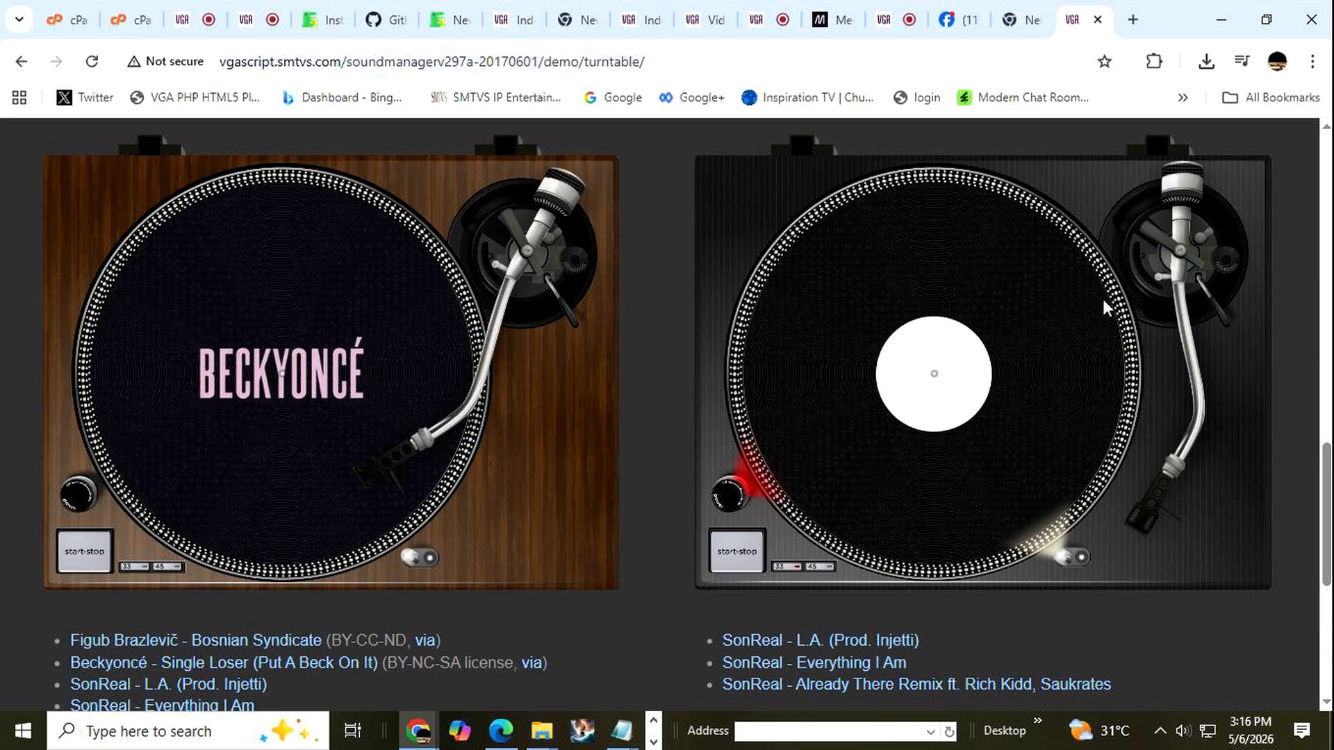
{"action": "scroll", "coordinate": [1103, 301], "scroll_direction": "up", "scroll_amount": 2}
{"action": "scroll", "coordinate": [1102, 301], "scroll_direction": "down", "scroll_amount": 1}
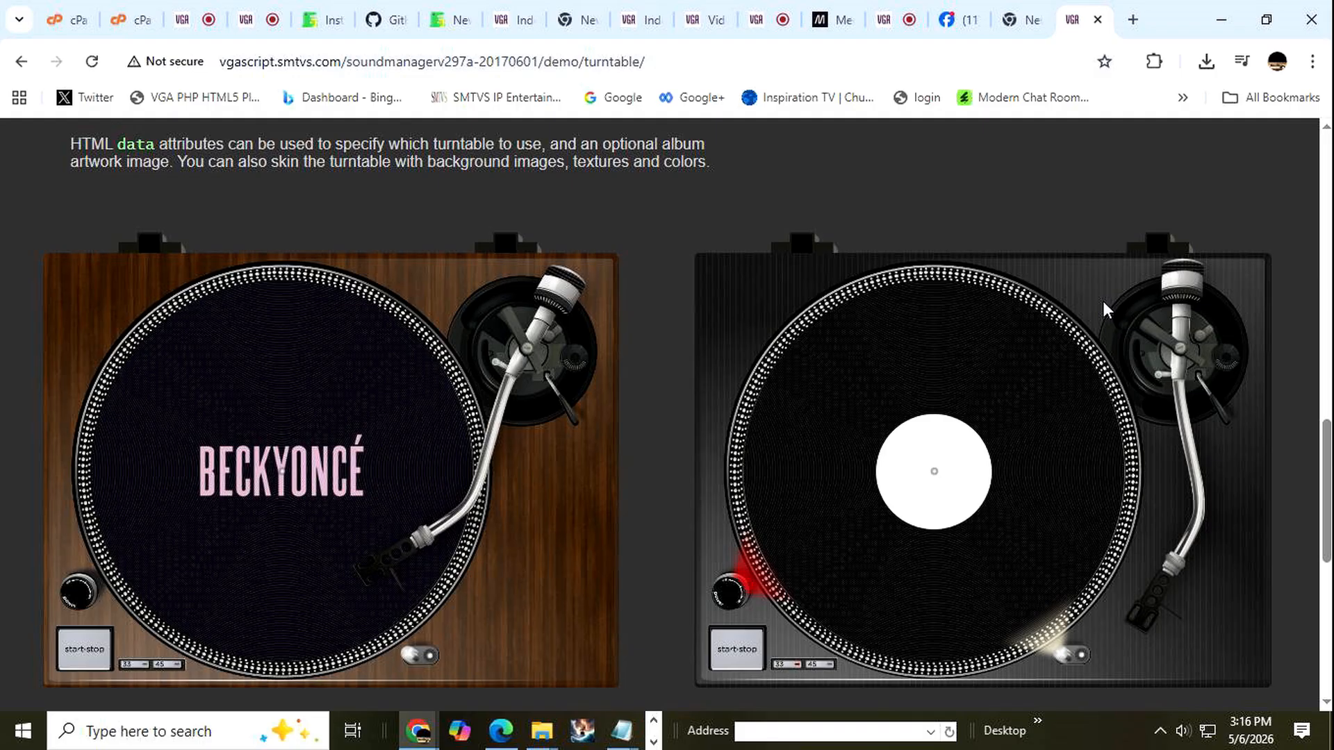
{"action": "scroll", "coordinate": [1103, 303], "scroll_direction": "down", "scroll_amount": 1}
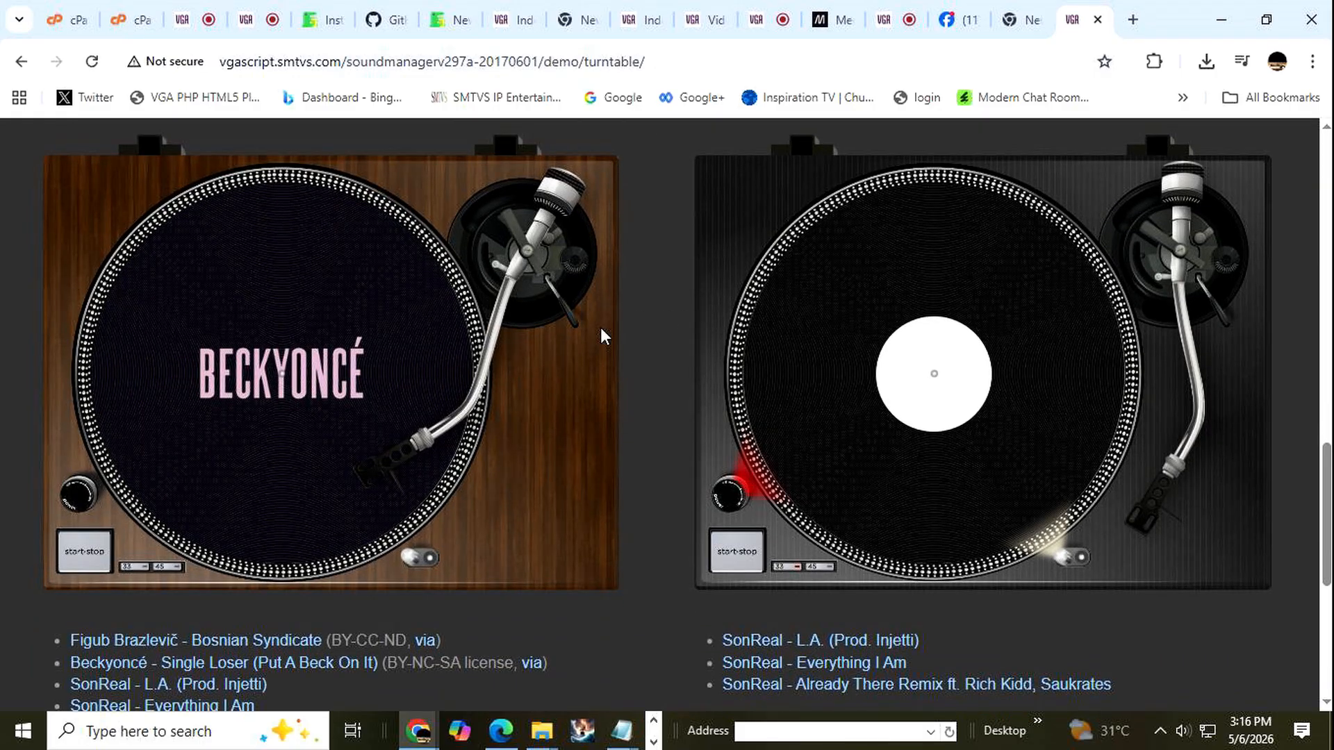
{"action": "scroll", "coordinate": [627, 432], "scroll_direction": "down", "scroll_amount": 5}
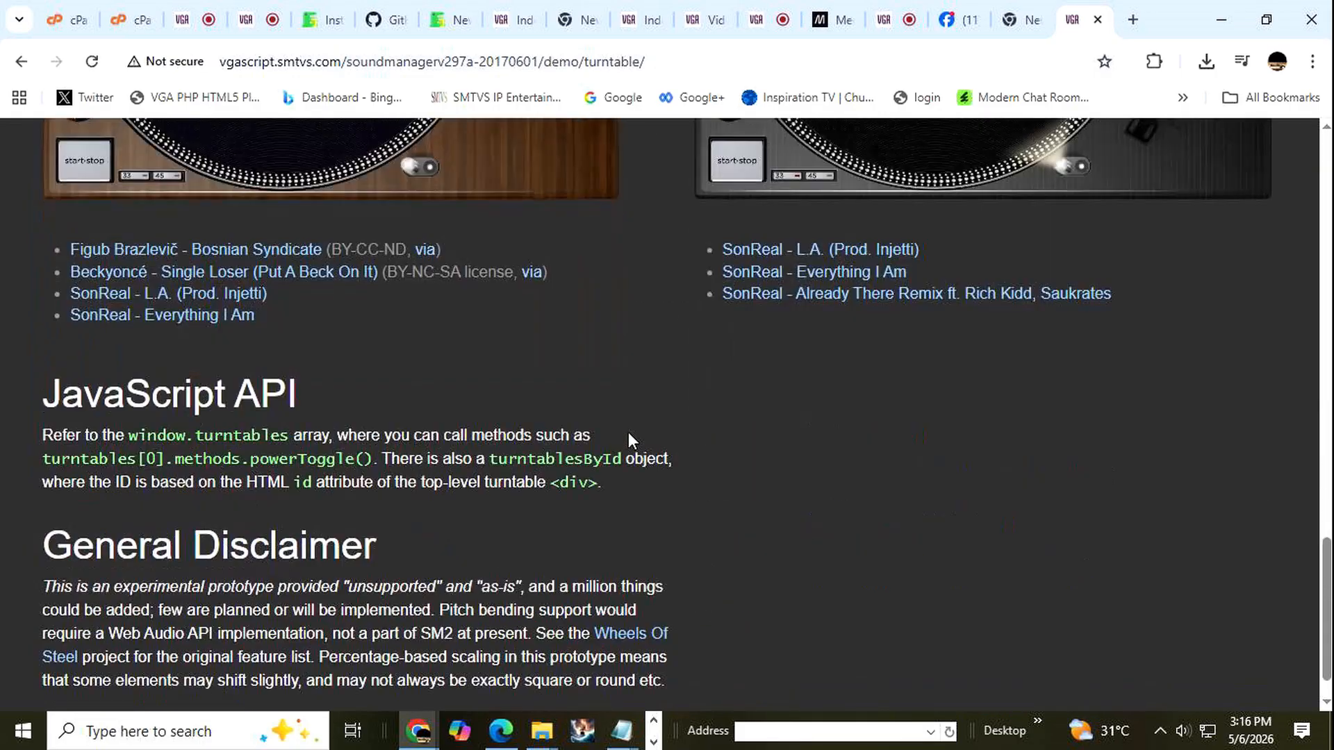
{"action": "scroll", "coordinate": [575, 317], "scroll_direction": "up", "scroll_amount": 3}
{"action": "scroll", "coordinate": [575, 324], "scroll_direction": "up", "scroll_amount": 1}
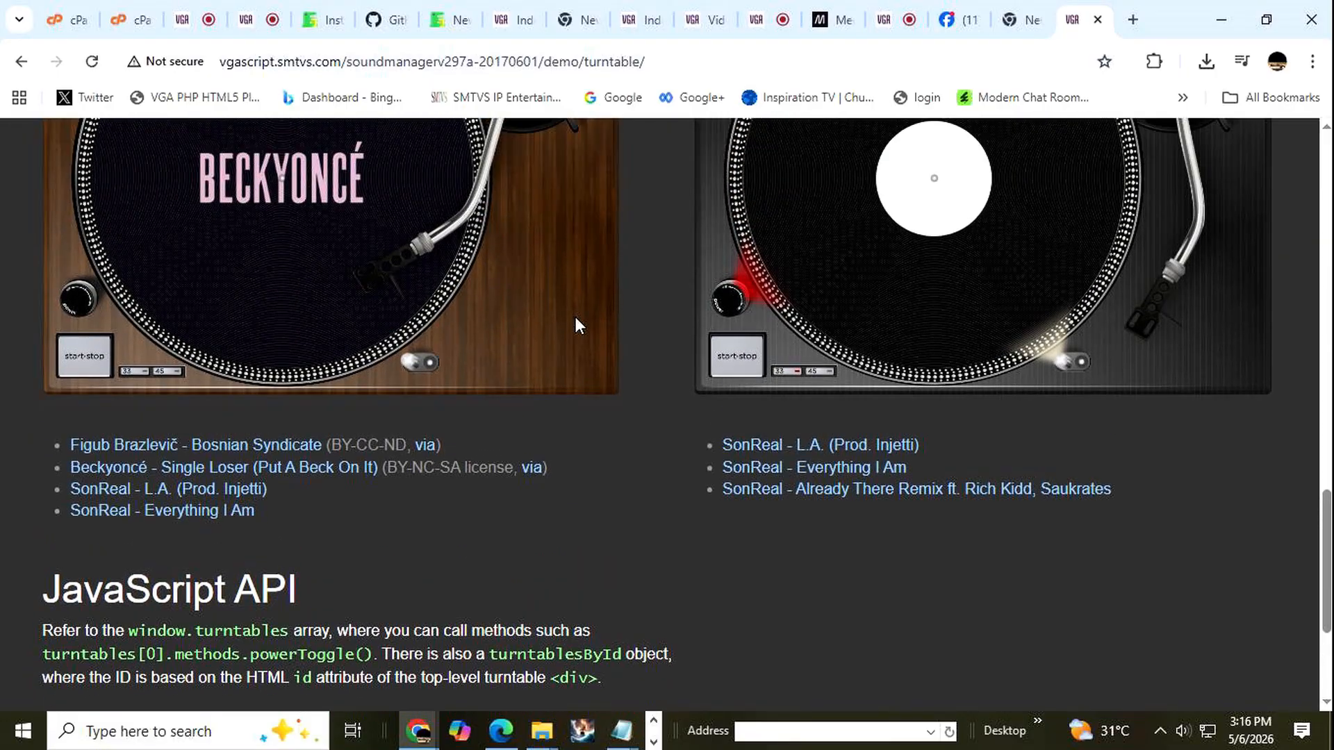
{"action": "scroll", "coordinate": [568, 376], "scroll_direction": "up", "scroll_amount": 2}
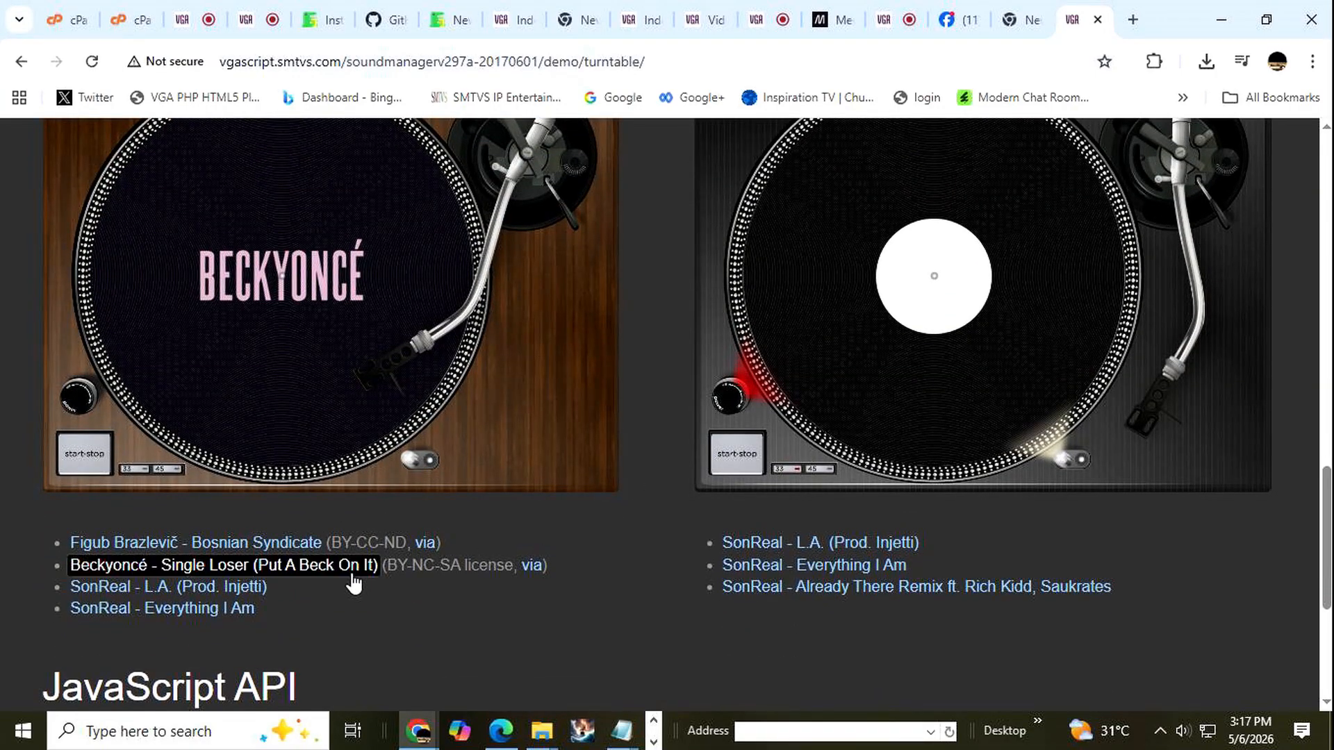
Play the "Bosnian Syndicate" track on the wooden turntable and stop it.
{"action": "left_click", "coordinate": [293, 549]}
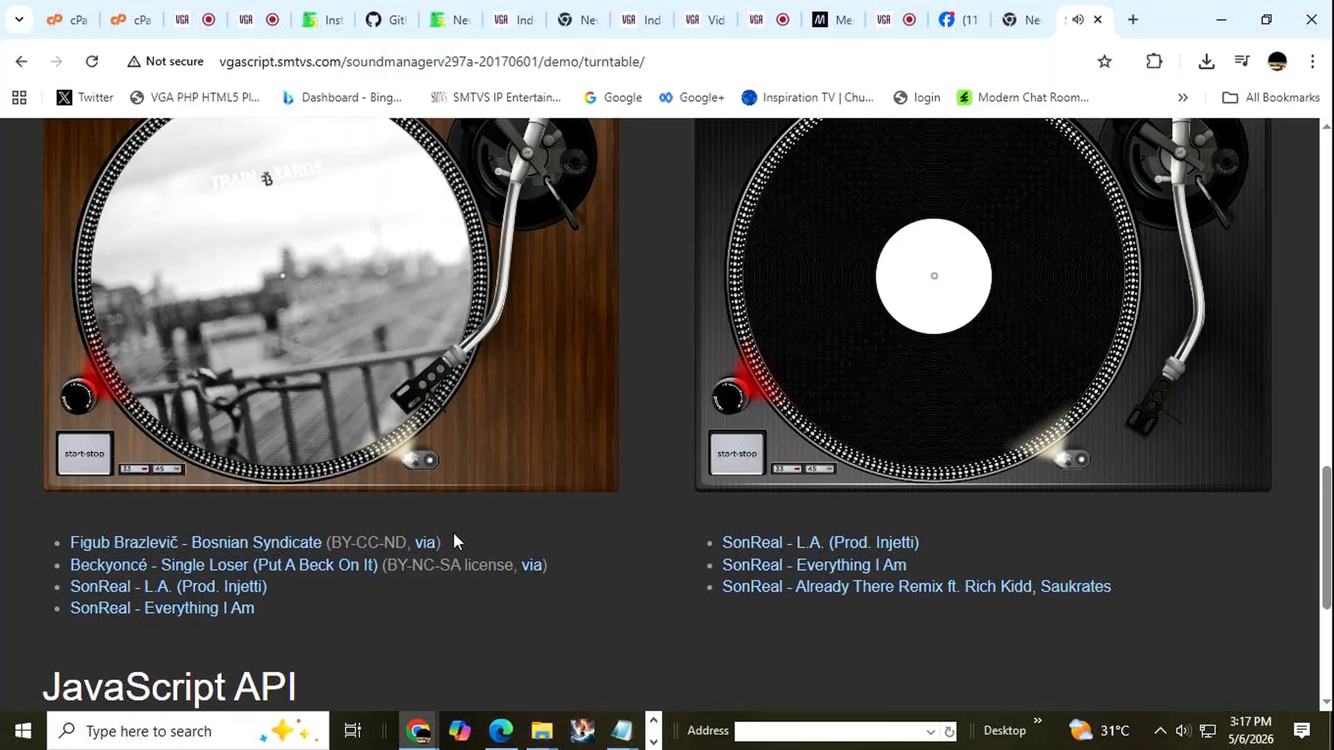
{"action": "scroll", "coordinate": [453, 532], "scroll_direction": "up", "scroll_amount": 1}
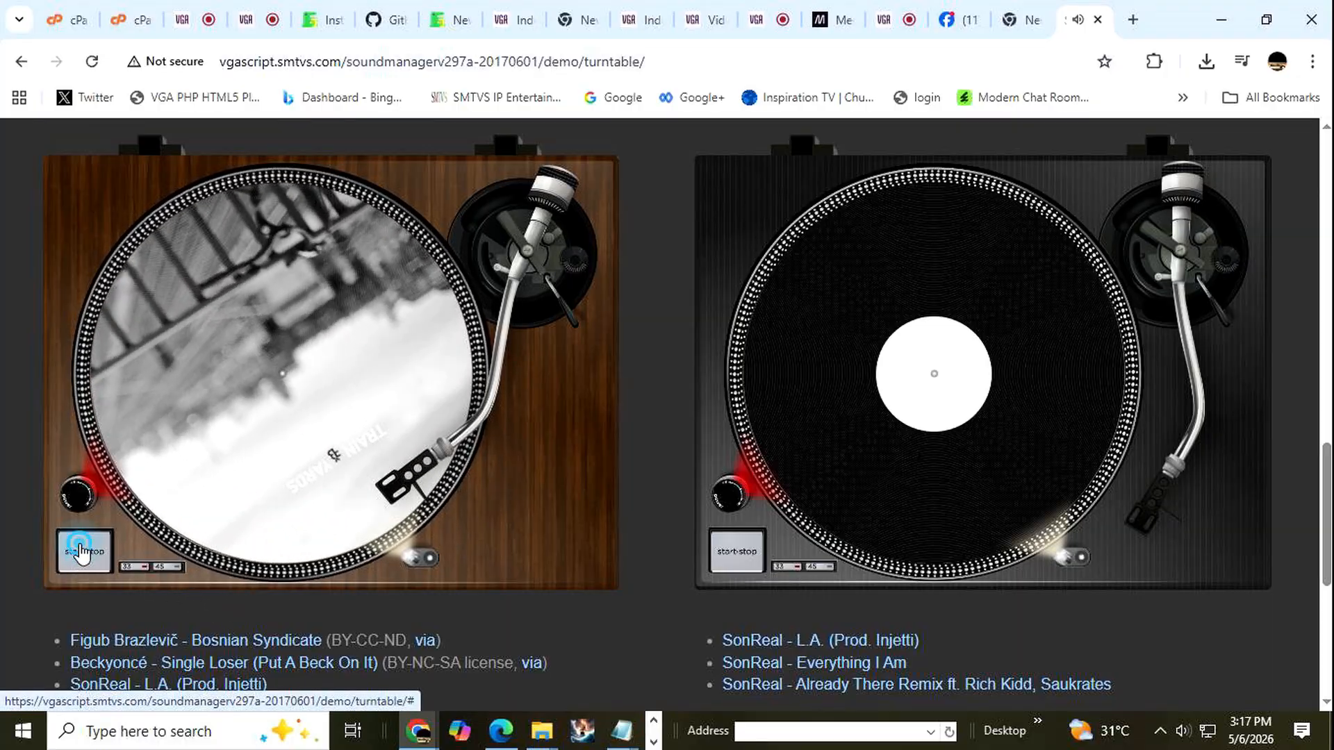
{"action": "left_click", "coordinate": [82, 554]}
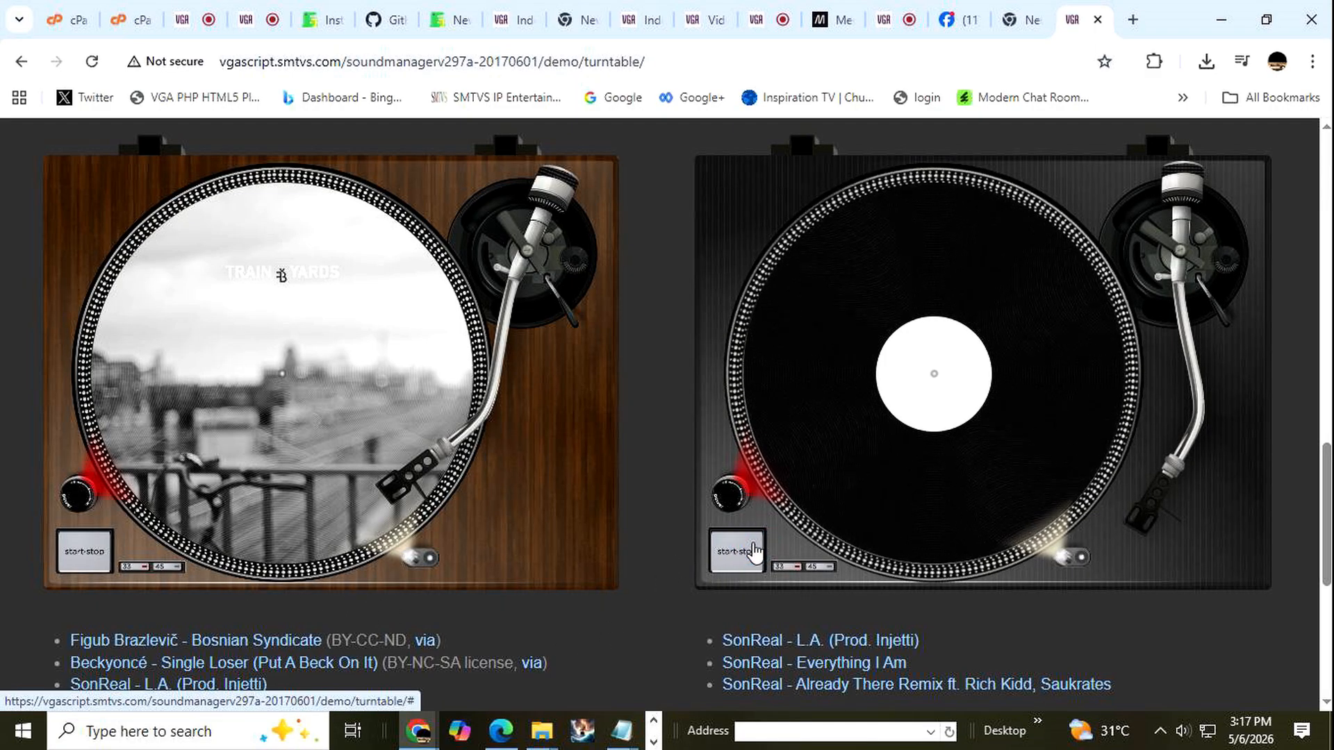
Play "SonReal - L.A. (Prod. Injetti)" on the black turntable and stop it.
{"action": "left_click", "coordinate": [767, 645]}
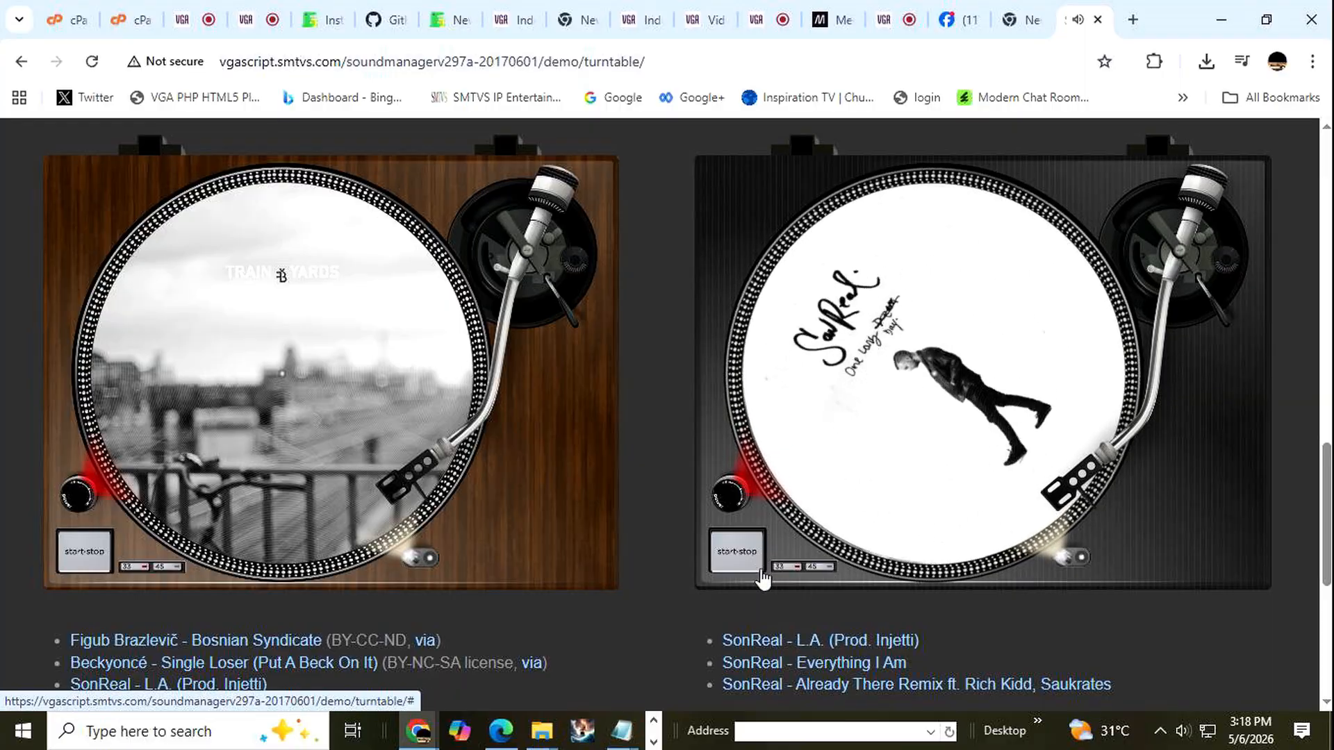
{"action": "left_click", "coordinate": [746, 549]}
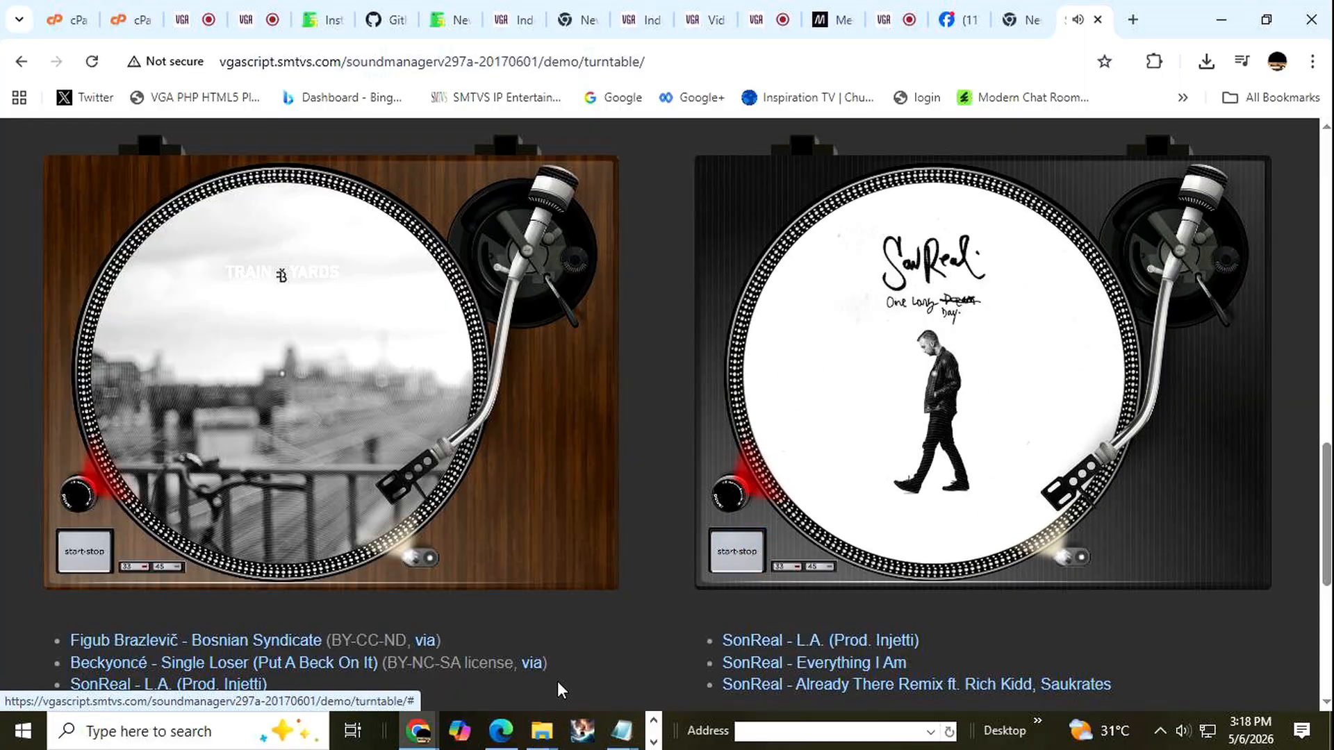
Switch to the Record An Audio Track page in Edge and close the track drop panel.
{"action": "left_click", "coordinate": [499, 733]}
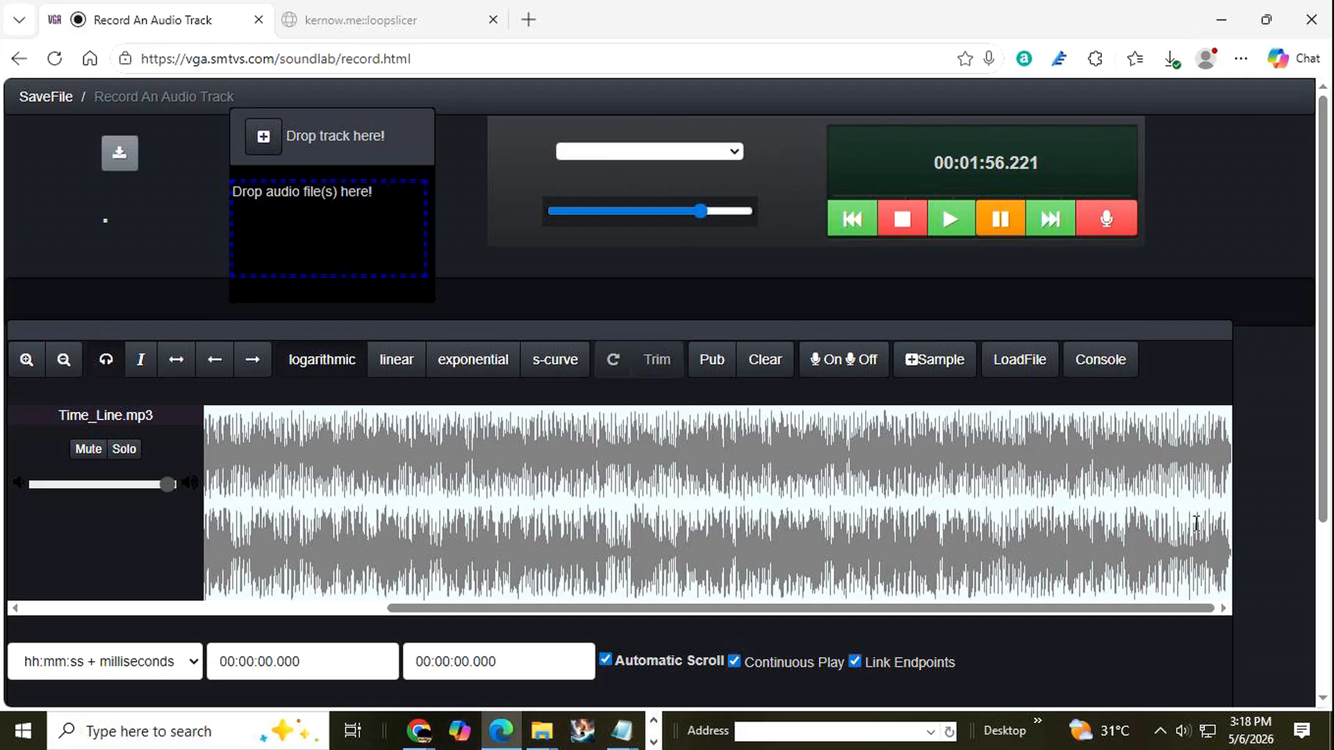
{"action": "left_click", "coordinate": [1115, 375]}
{"action": "left_click", "coordinate": [264, 139]}
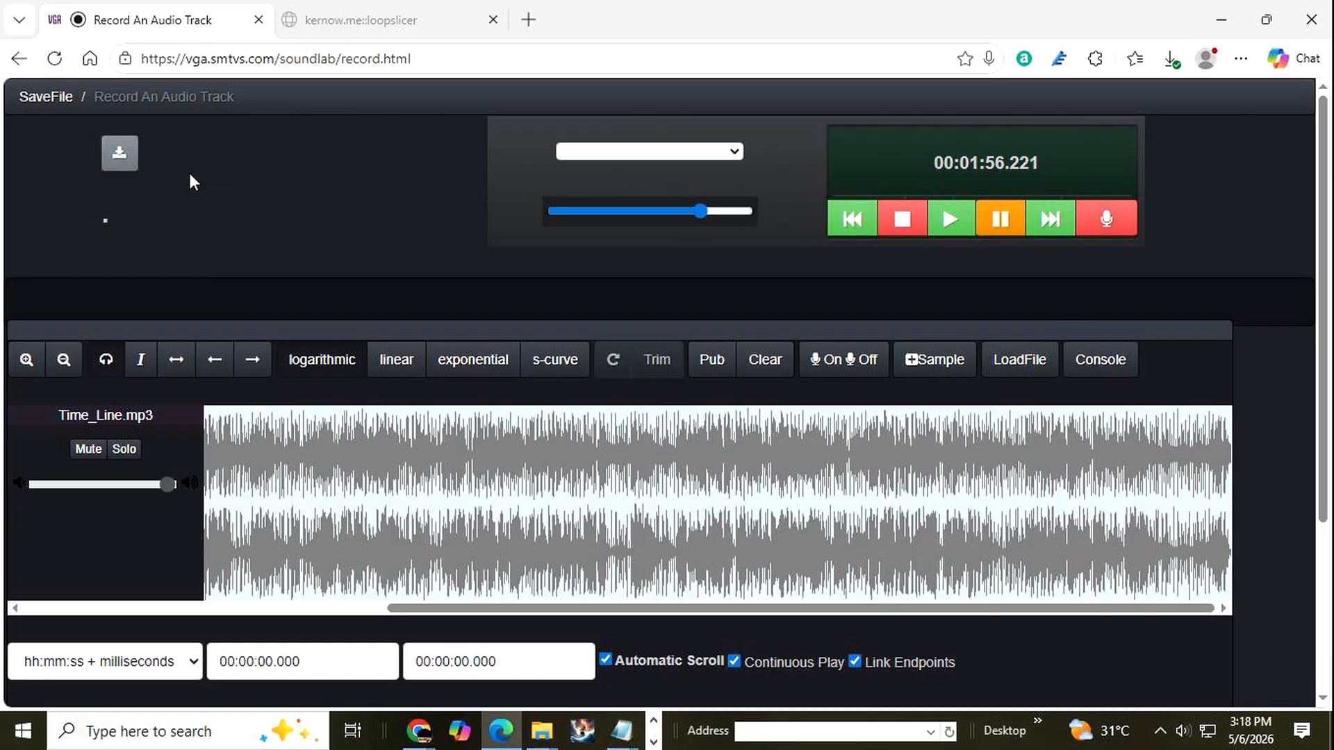
Generate a downloadable WAV mix of the current Time_Line.mp3 work.
{"action": "left_click", "coordinate": [123, 154]}
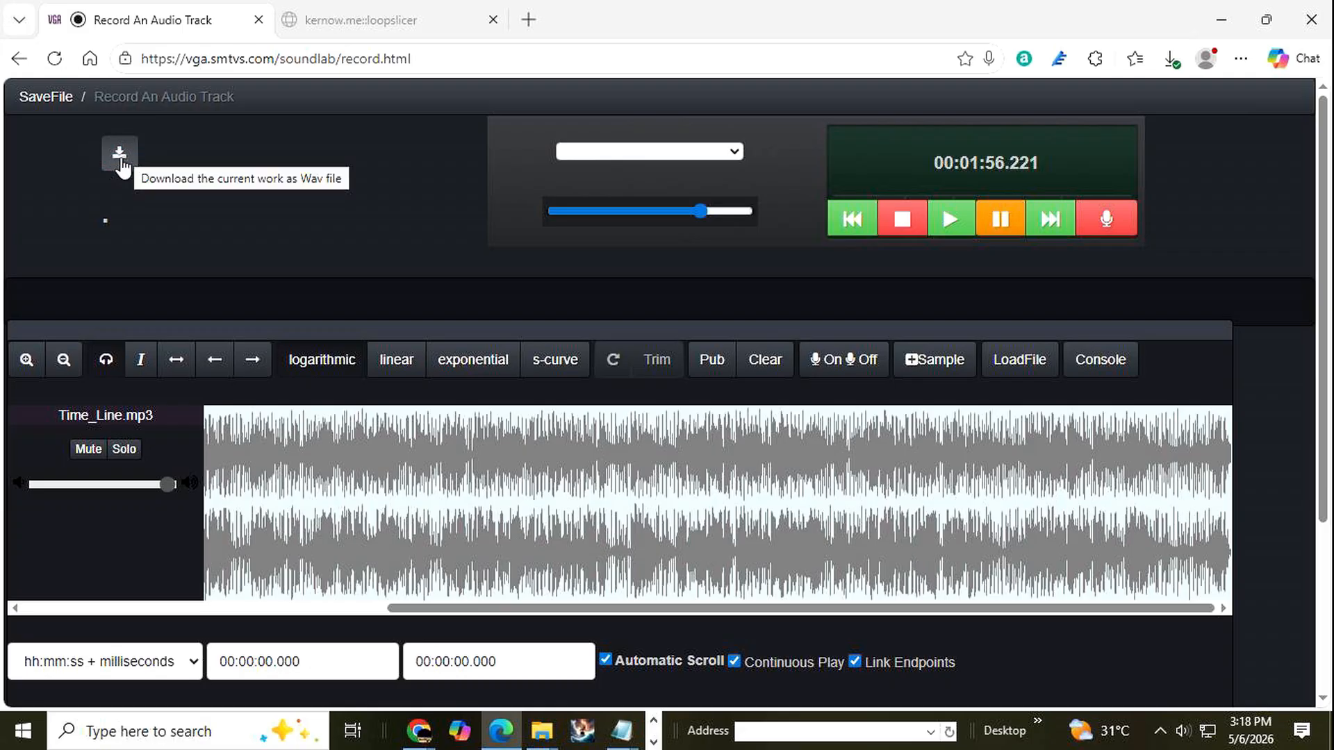
{"action": "left_click", "coordinate": [125, 159]}
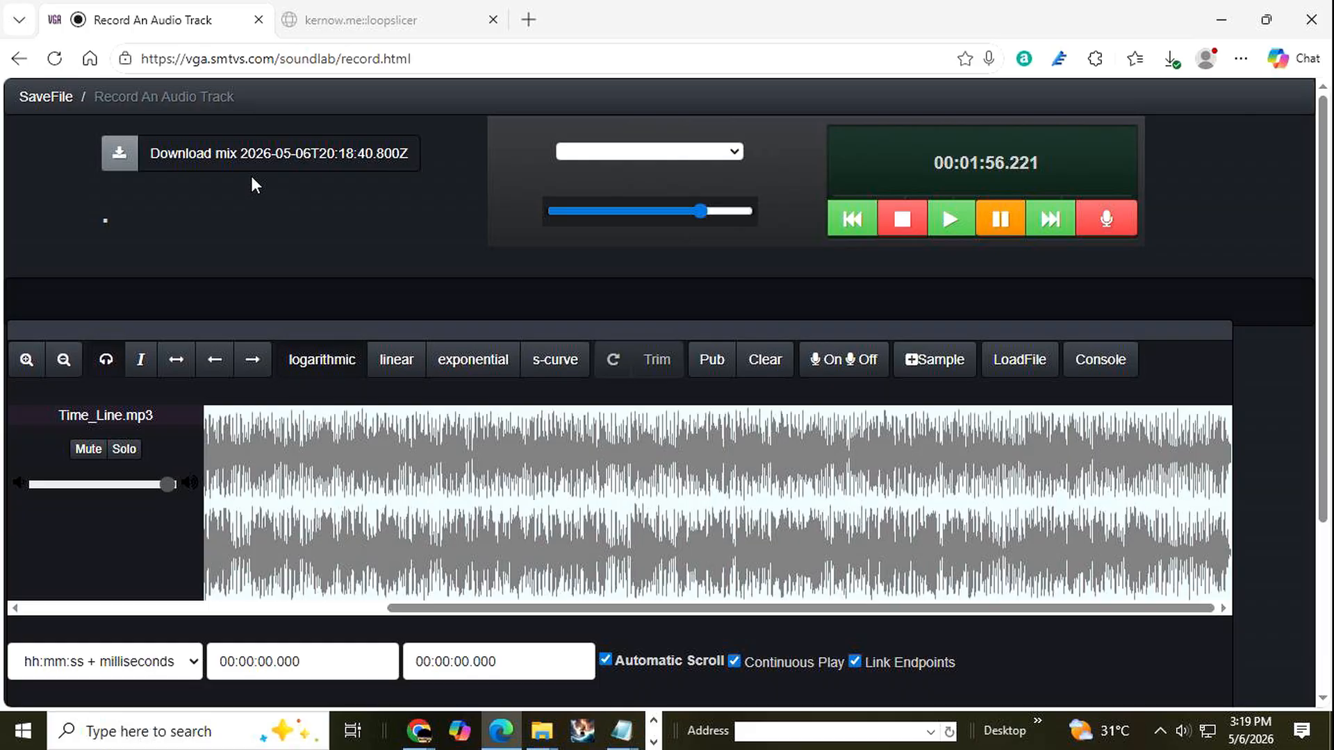
Examine the loopslicer page's file picker and its playback, envelope, compressor and EQ controls, and return to the Record An Audio Track page.
{"action": "left_click", "coordinate": [392, 22]}
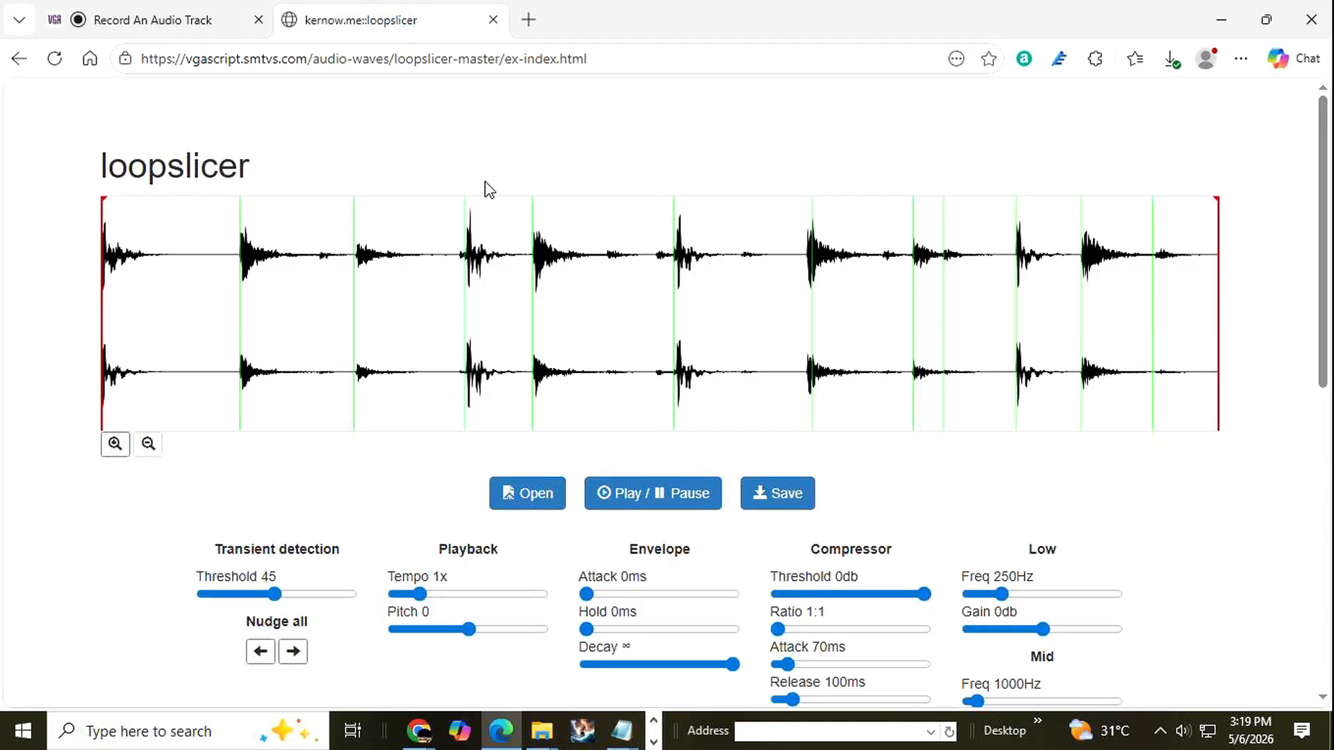
{"action": "scroll", "coordinate": [459, 292], "scroll_direction": "down", "scroll_amount": 2}
{"action": "left_click", "coordinate": [522, 306]}
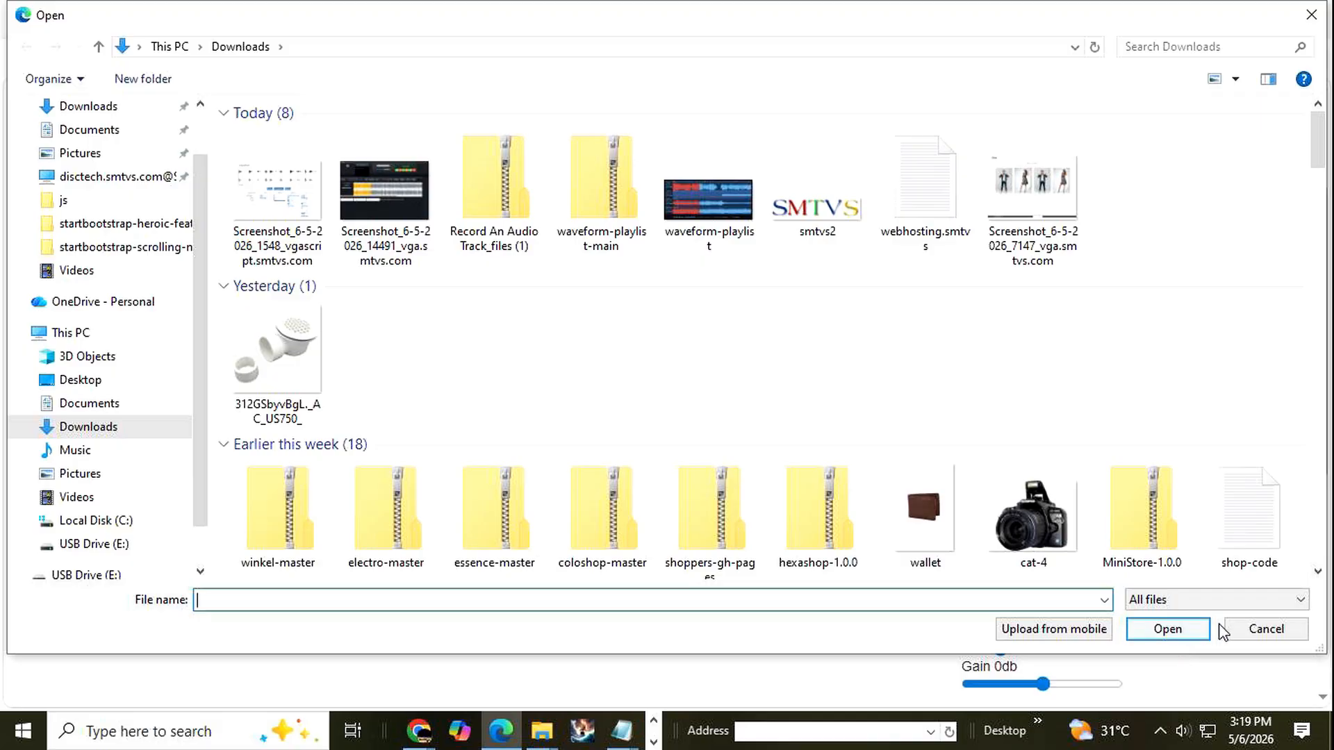
{"action": "left_click", "coordinate": [1254, 629]}
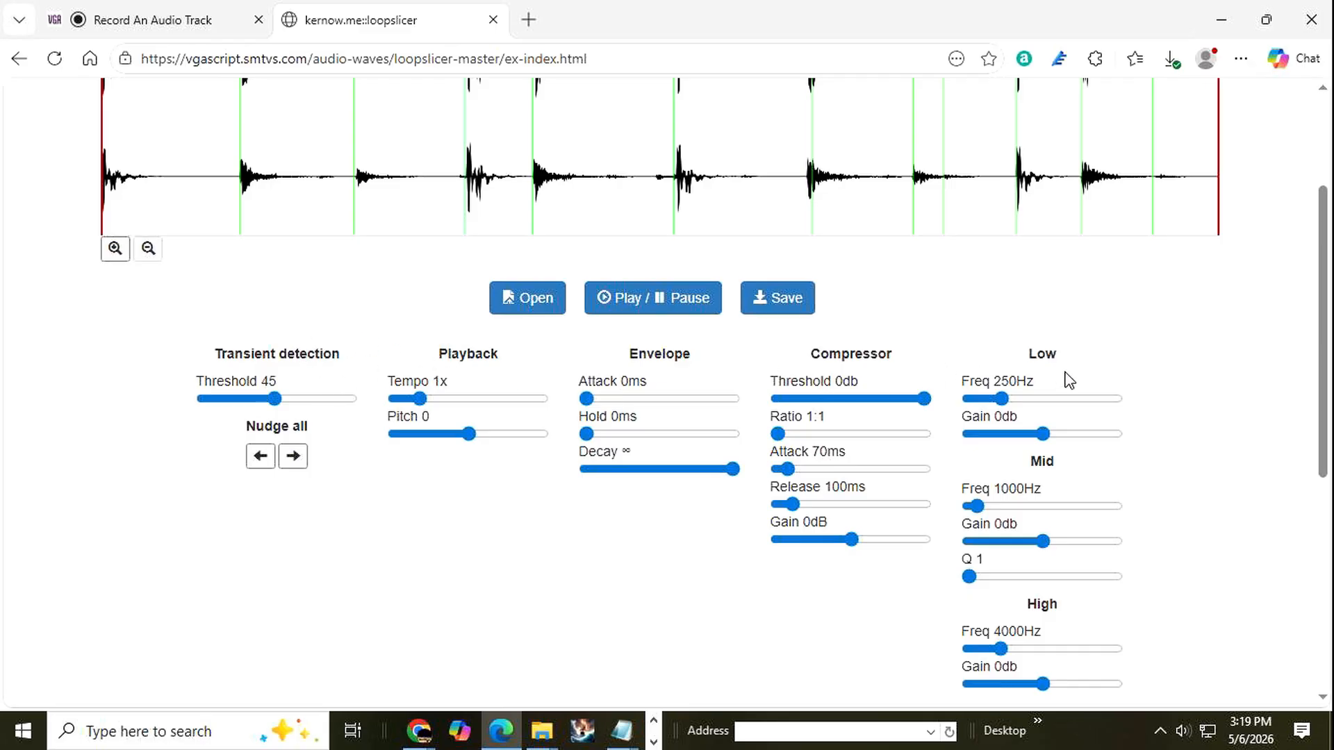
{"action": "scroll", "coordinate": [1136, 374], "scroll_direction": "down", "scroll_amount": 4}
{"action": "scroll", "coordinate": [1140, 376], "scroll_direction": "up", "scroll_amount": 7}
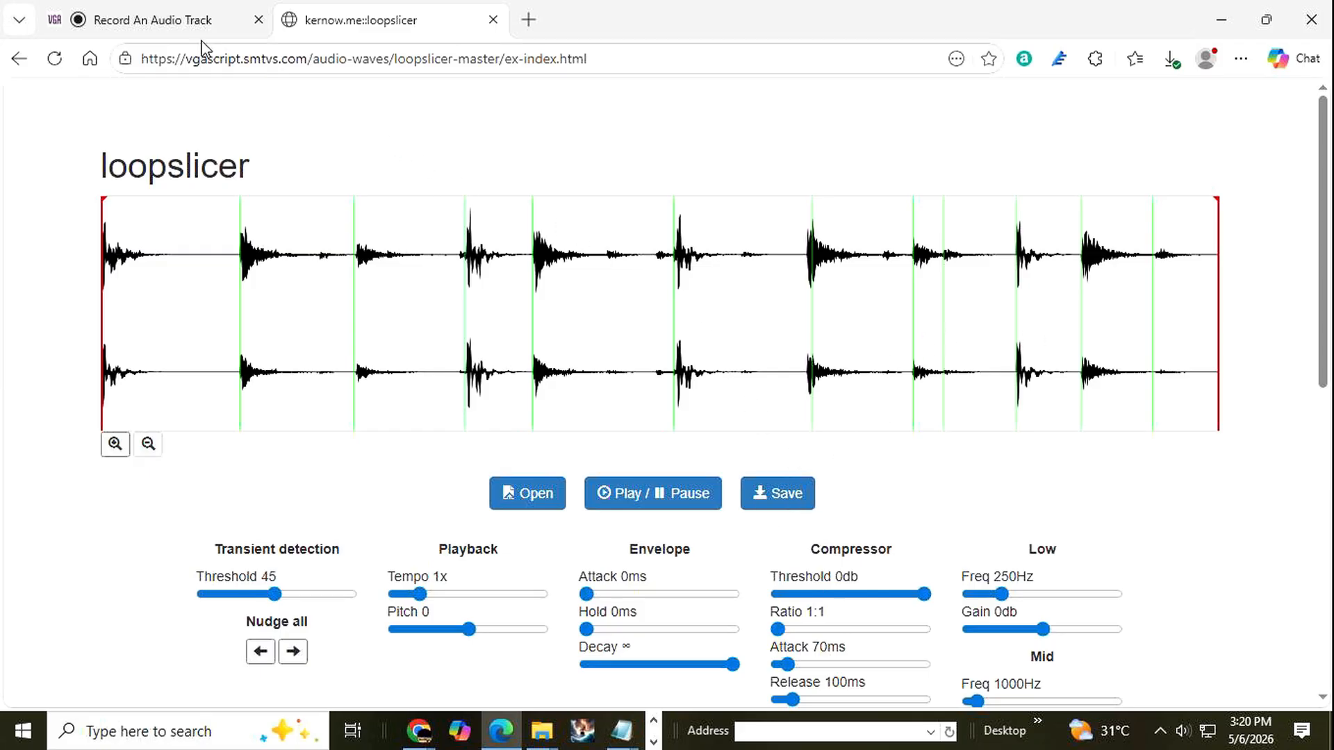
{"action": "left_click", "coordinate": [175, 21]}
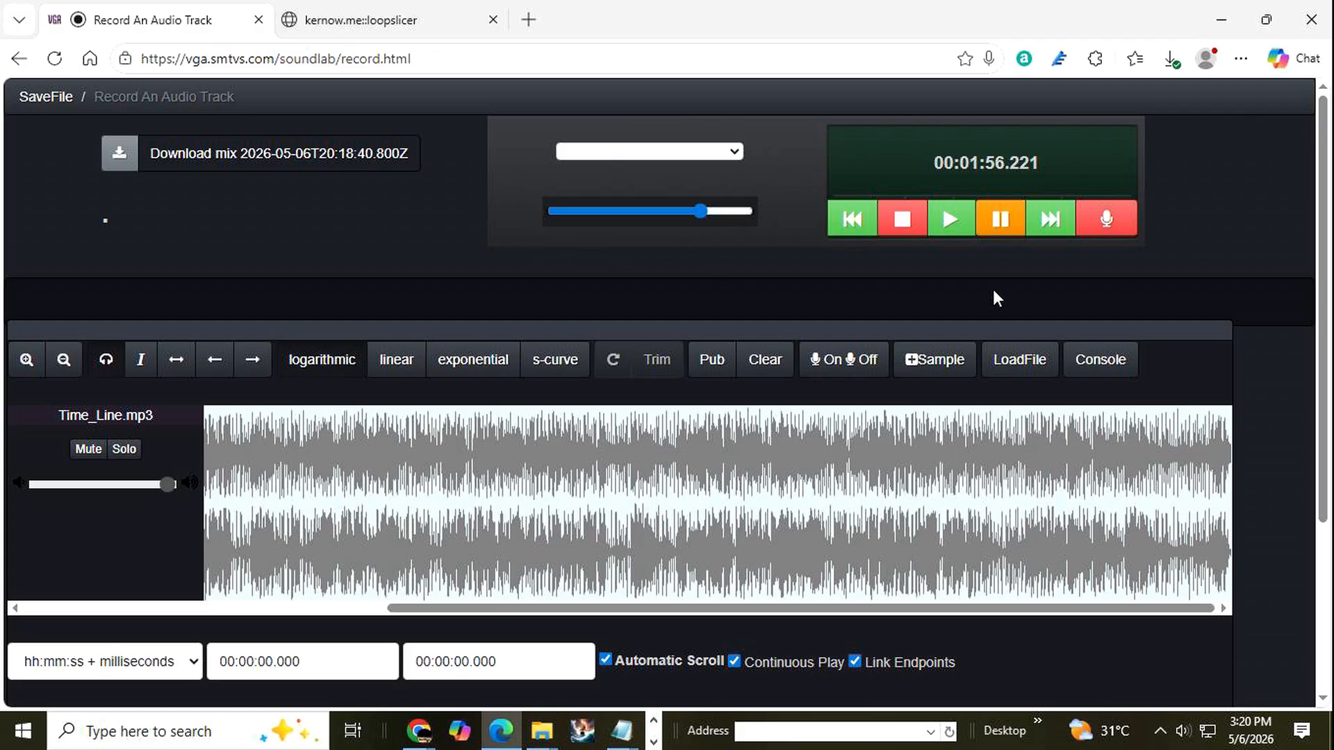
Record a microphone track beneath Time_Line.mp3, play both tracks back from the start and stop playback.
{"action": "left_click", "coordinate": [1099, 224]}
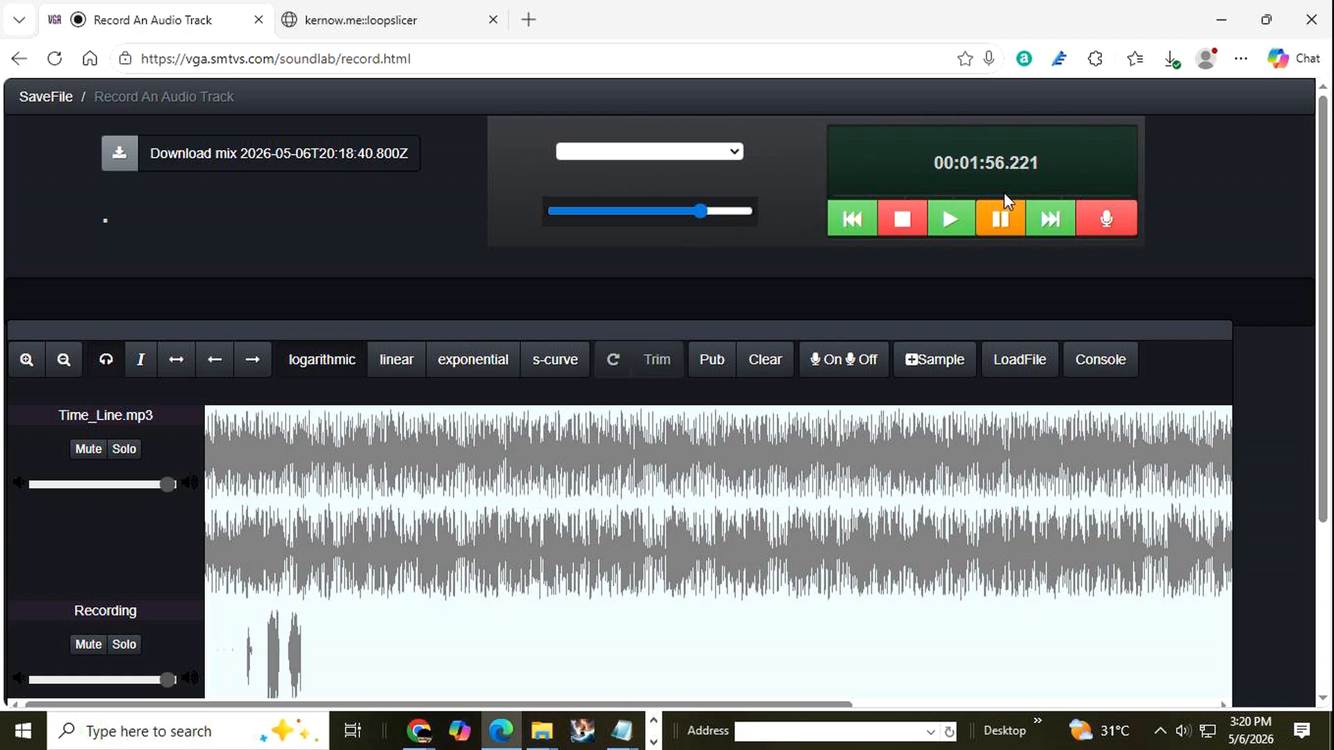
{"action": "left_click", "coordinate": [893, 213]}
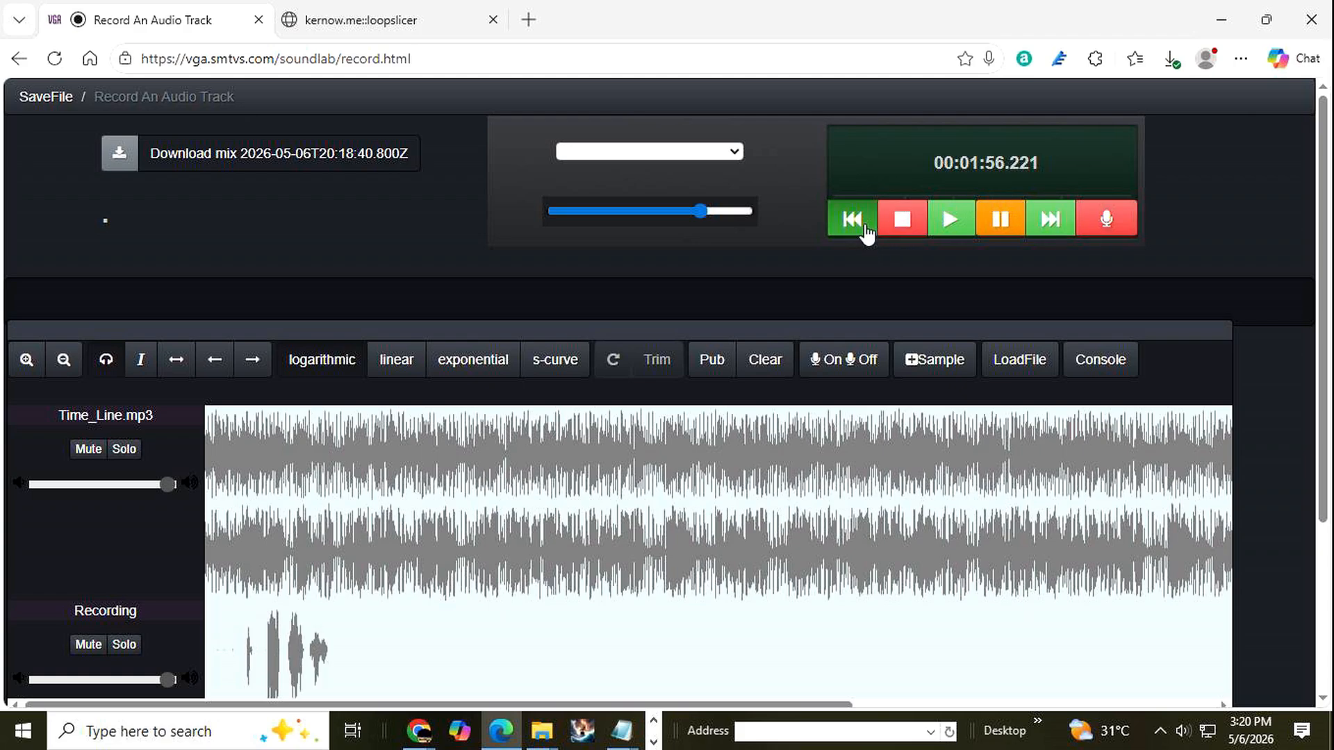
{"action": "left_click", "coordinate": [865, 229]}
{"action": "left_click", "coordinate": [949, 223]}
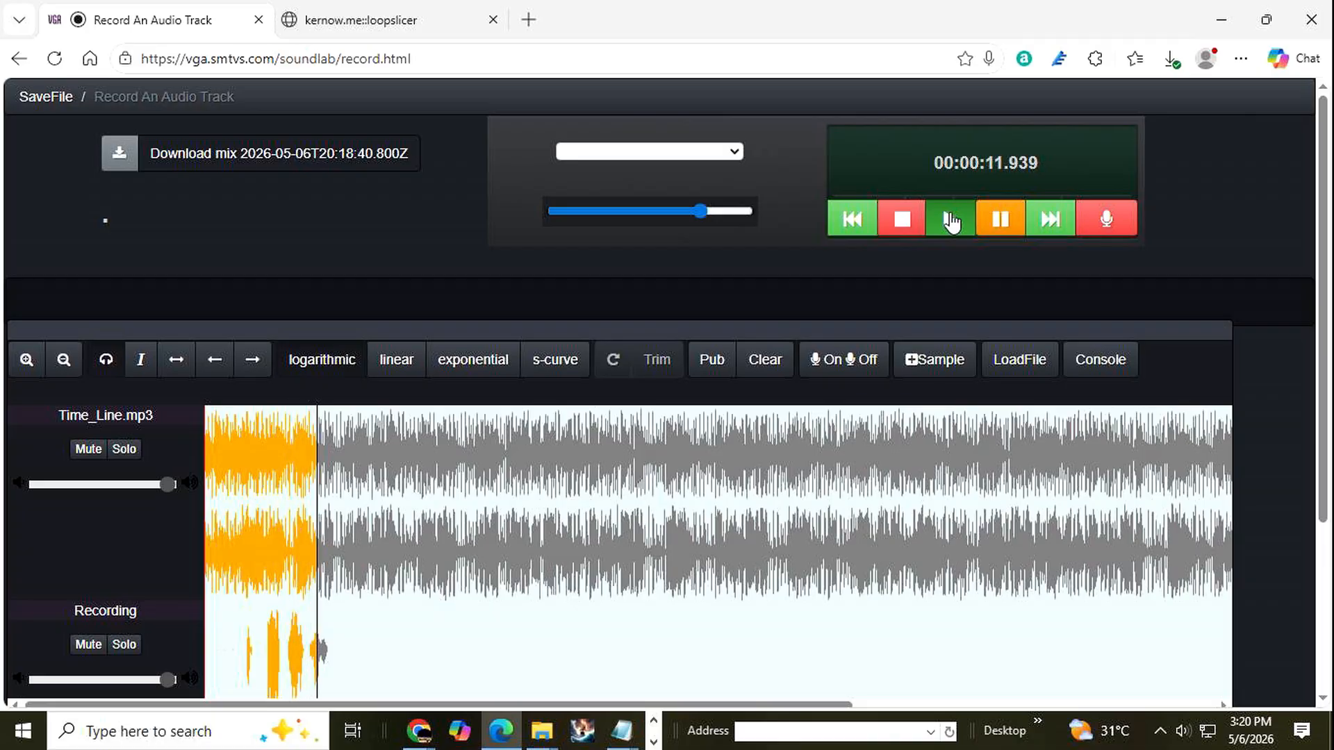
{"action": "left_click", "coordinate": [905, 219]}
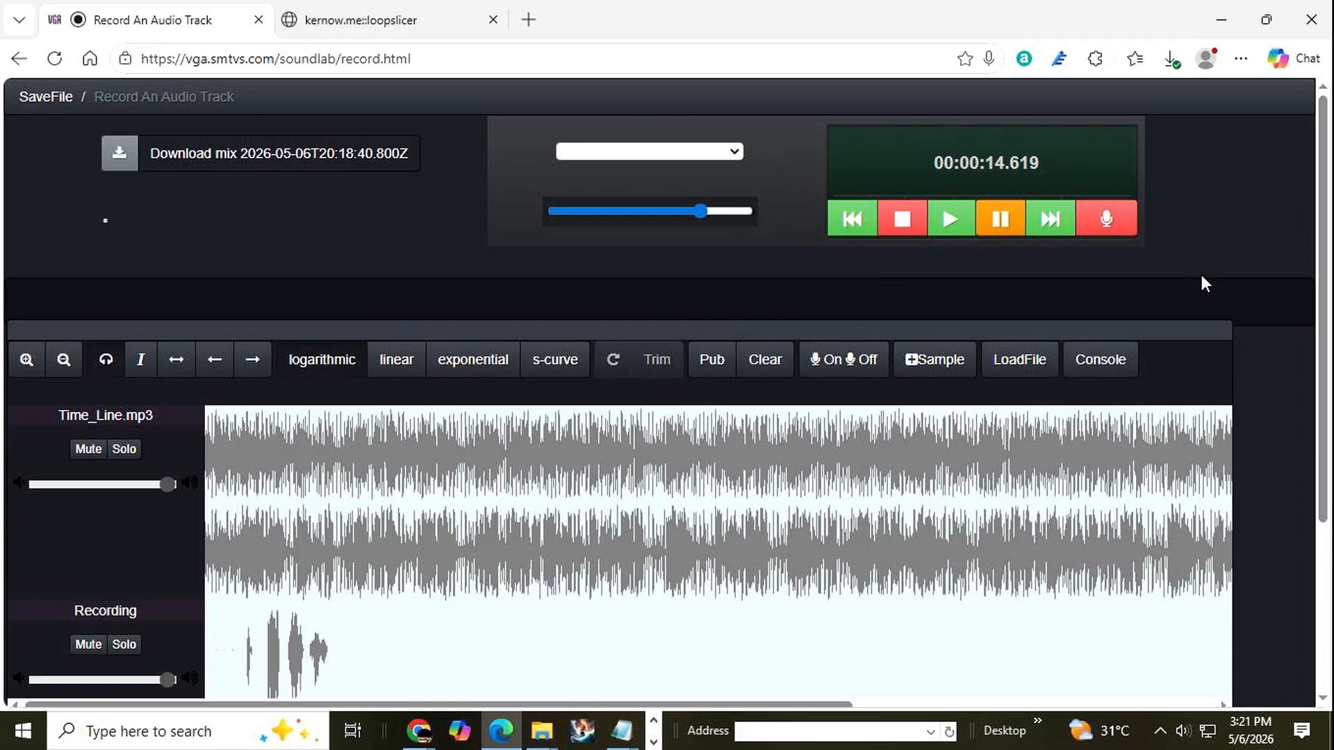
{"action": "scroll", "coordinate": [1202, 274], "scroll_direction": "down", "scroll_amount": 3}
{"action": "scroll", "coordinate": [1203, 281], "scroll_direction": "up", "scroll_amount": 3}
{"action": "scroll", "coordinate": [1203, 274], "scroll_direction": "down", "scroll_amount": 2}
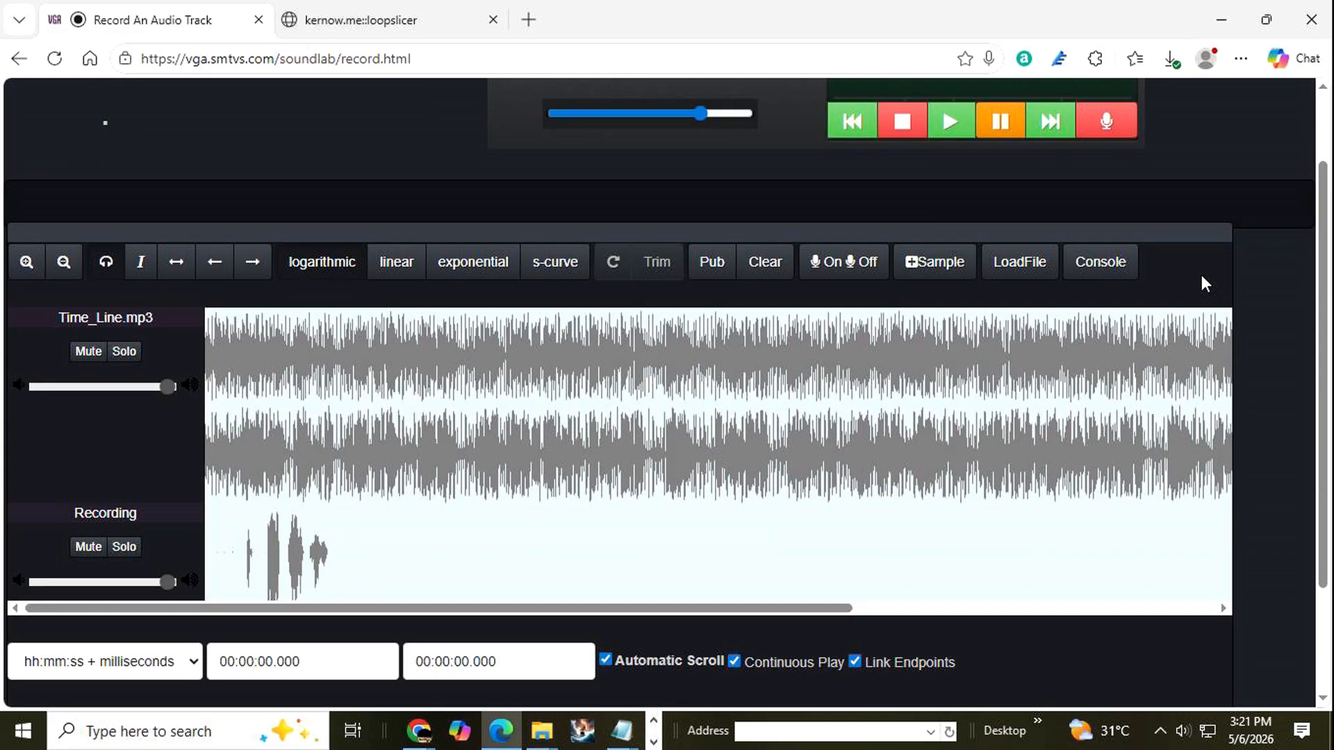
{"action": "scroll", "coordinate": [1204, 281], "scroll_direction": "up", "scroll_amount": 2}
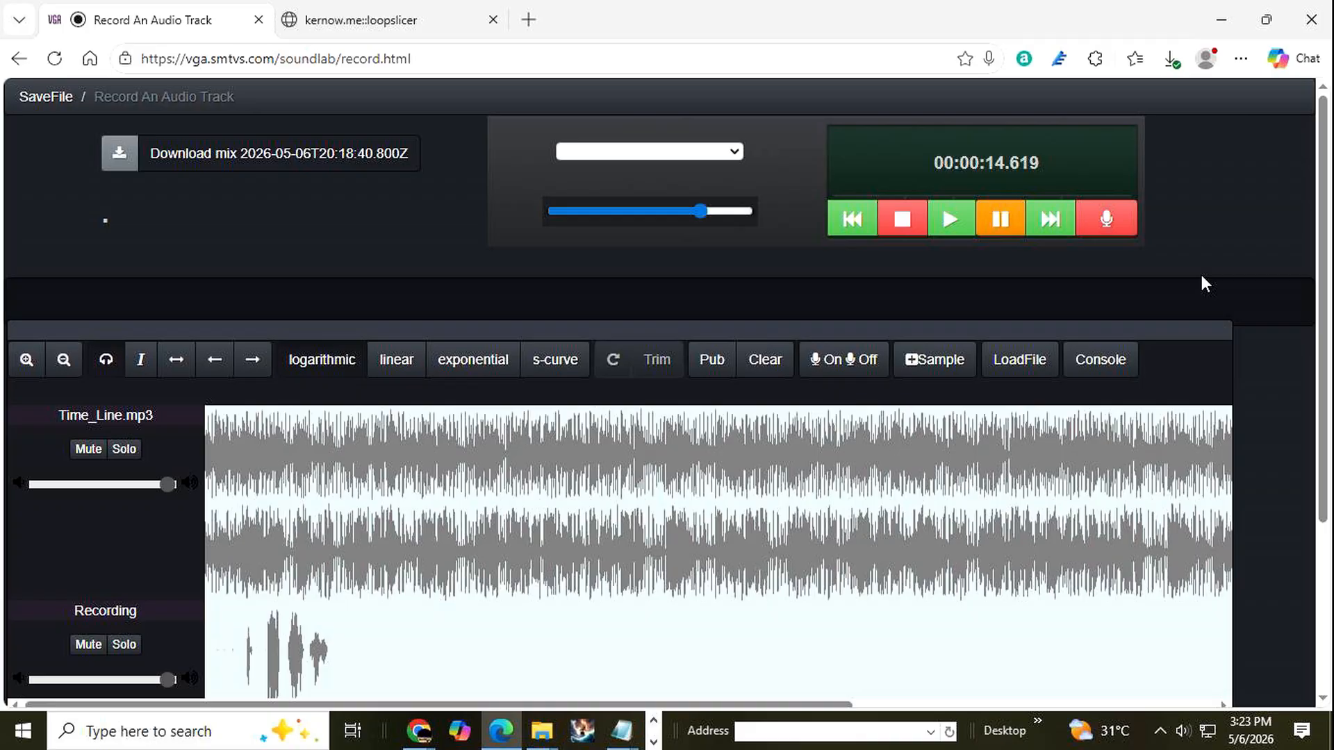
Examine both decks and the track lists on the turntable demo page in Chrome, and return to the Record An Audio Track page in Edge.
{"action": "left_click", "coordinate": [1221, 20]}
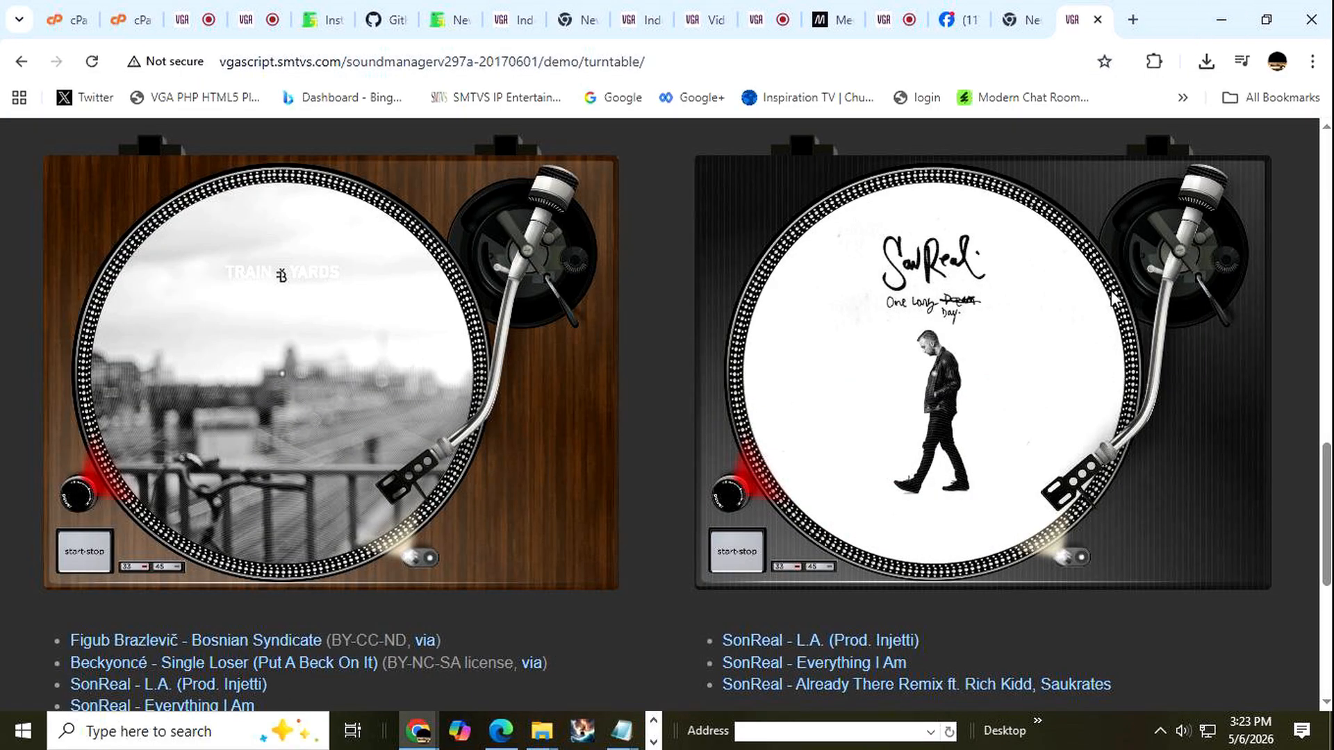
{"action": "scroll", "coordinate": [1109, 297], "scroll_direction": "down", "scroll_amount": 3}
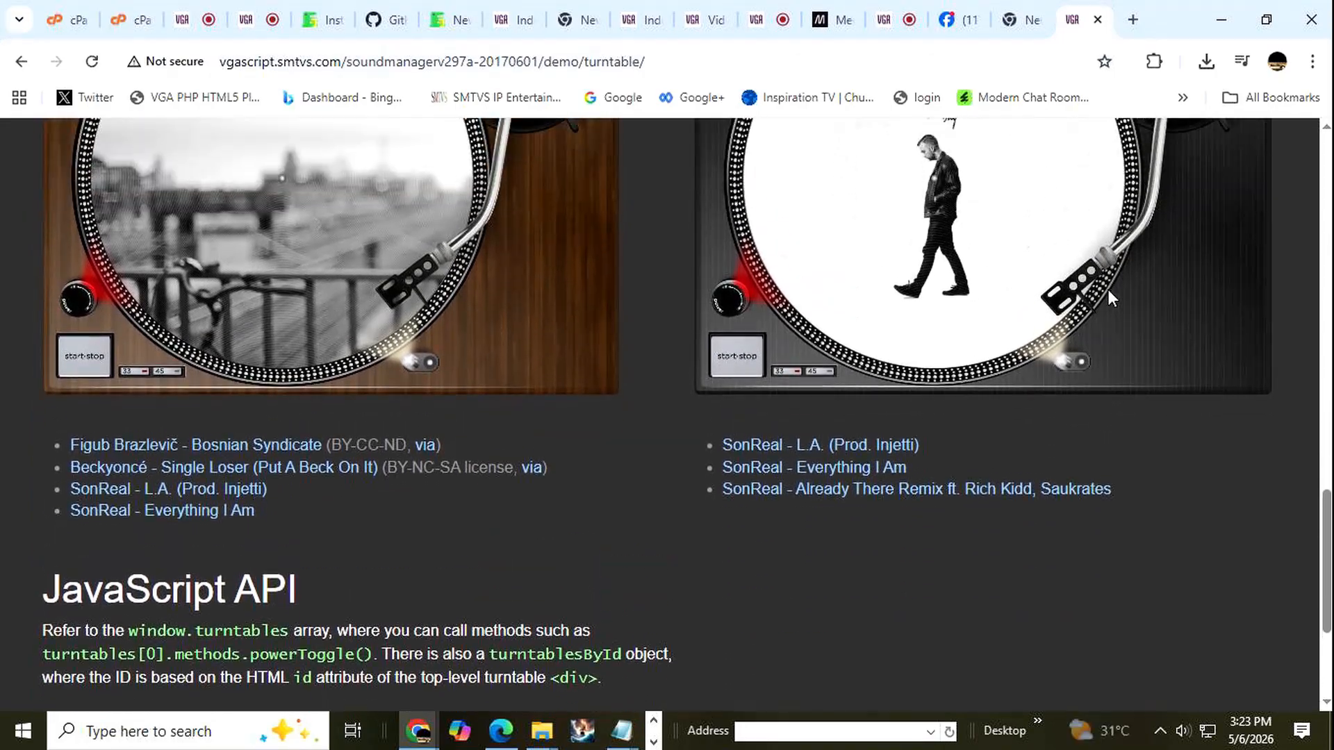
{"action": "scroll", "coordinate": [1109, 297], "scroll_direction": "up", "scroll_amount": 2}
{"action": "scroll", "coordinate": [1109, 297], "scroll_direction": "up", "scroll_amount": 2}
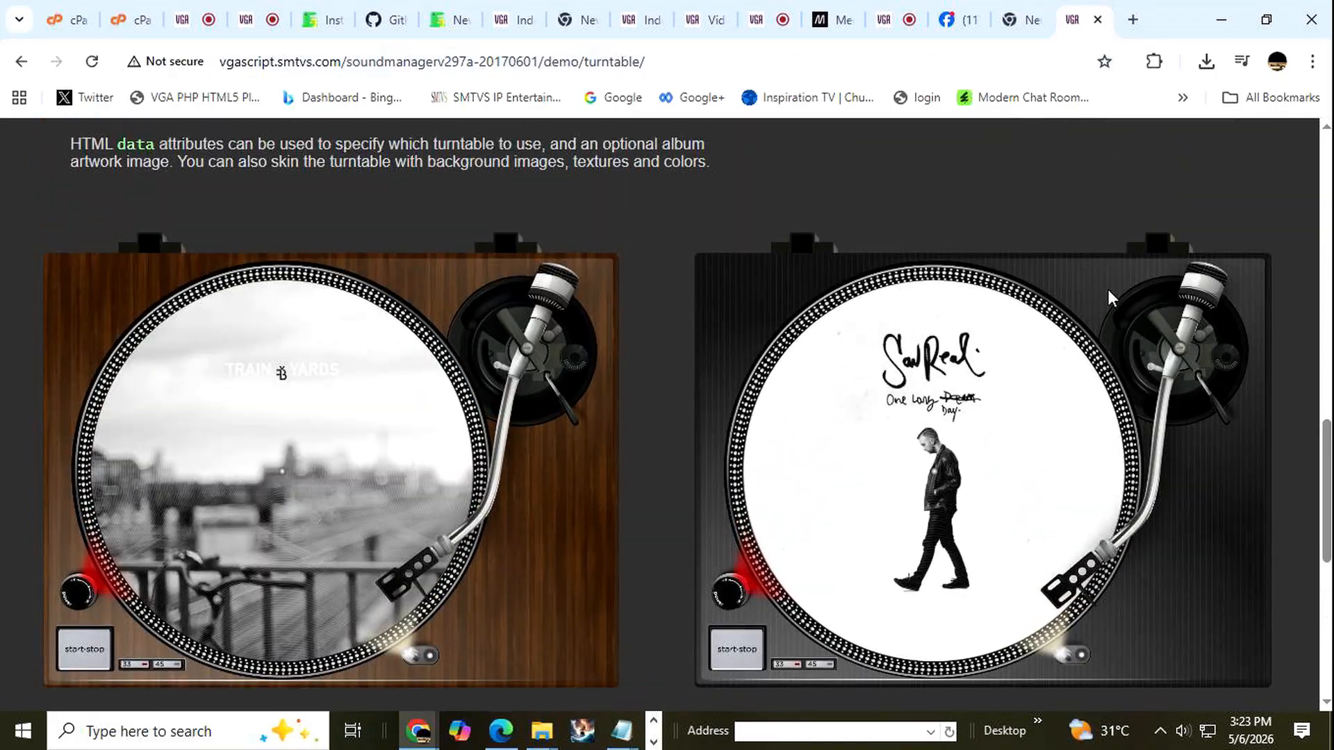
{"action": "scroll", "coordinate": [1107, 296], "scroll_direction": "down", "scroll_amount": 3}
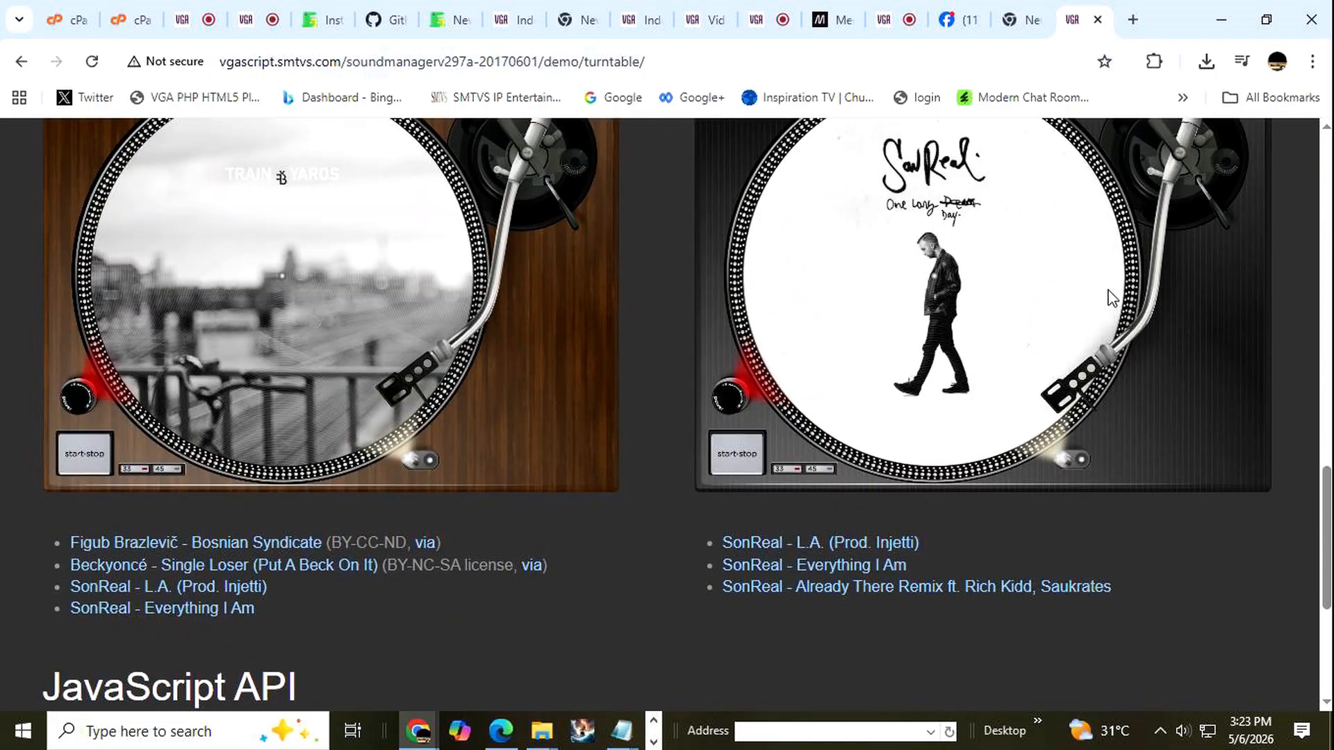
{"action": "scroll", "coordinate": [1108, 292], "scroll_direction": "up", "scroll_amount": 3}
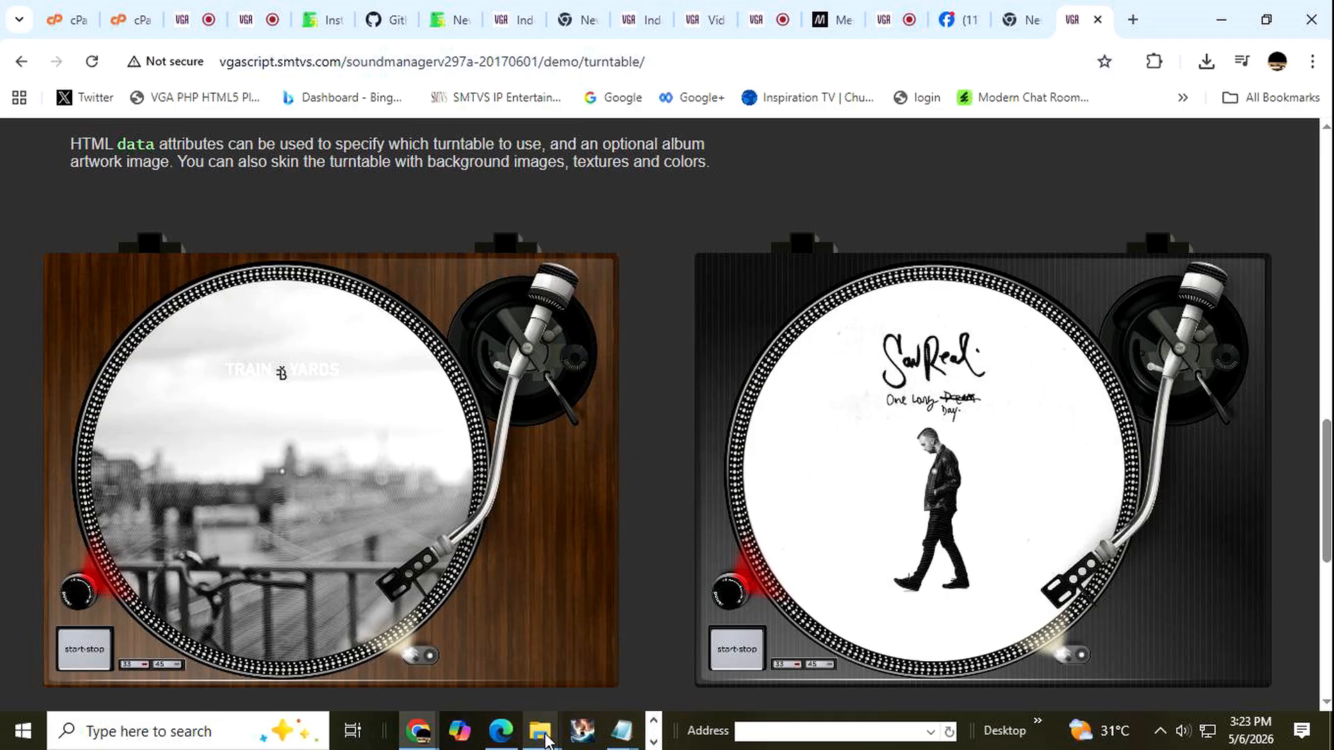
{"action": "mouse_move", "coordinate": [547, 741]}
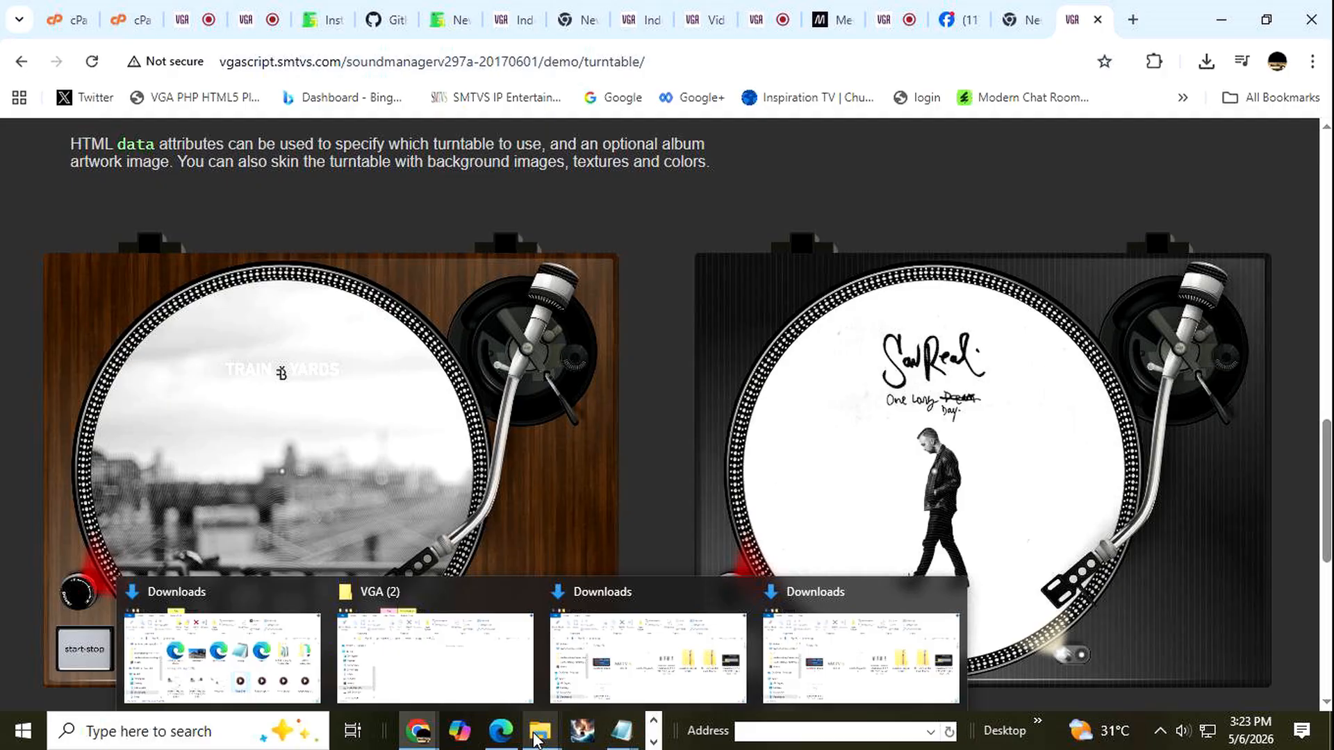
{"action": "left_click", "coordinate": [503, 733]}
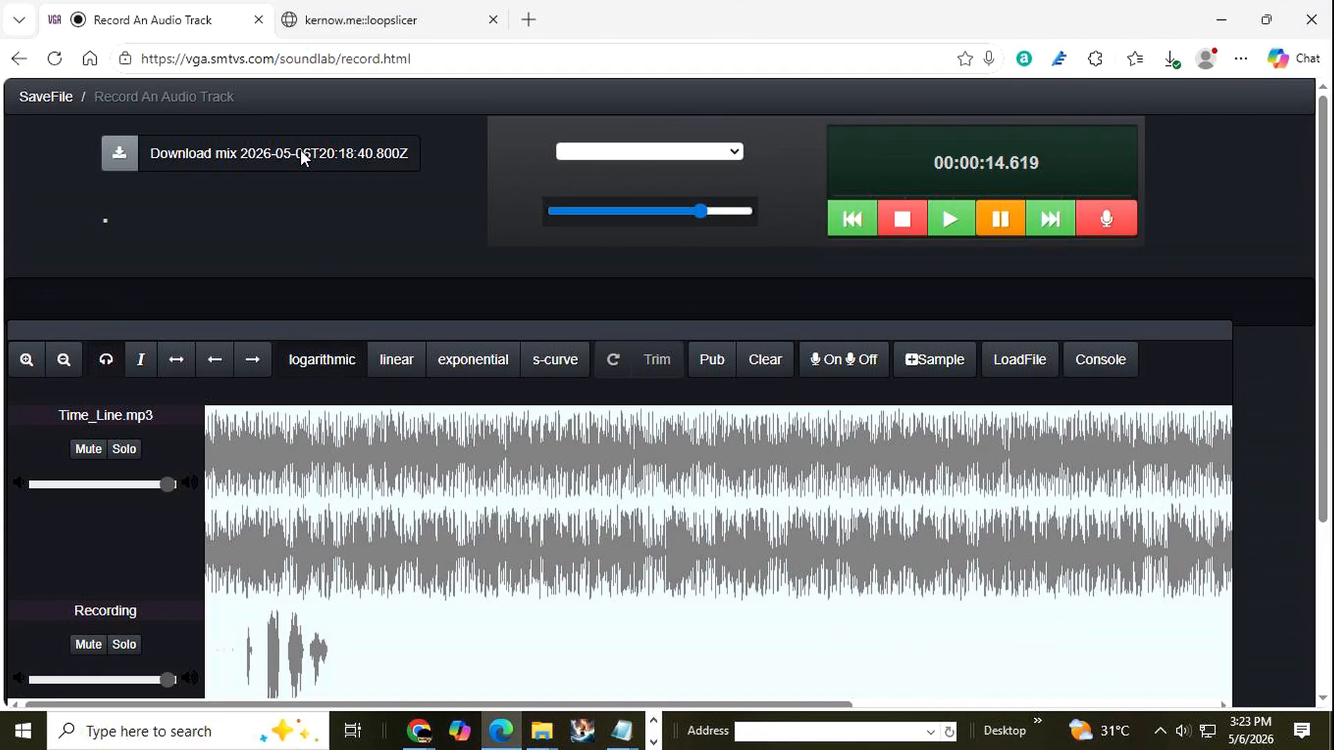
Clear all tracks from the recorder and open the track drop panel, with the Downloads folder ready as the file source.
{"action": "left_click", "coordinate": [765, 360]}
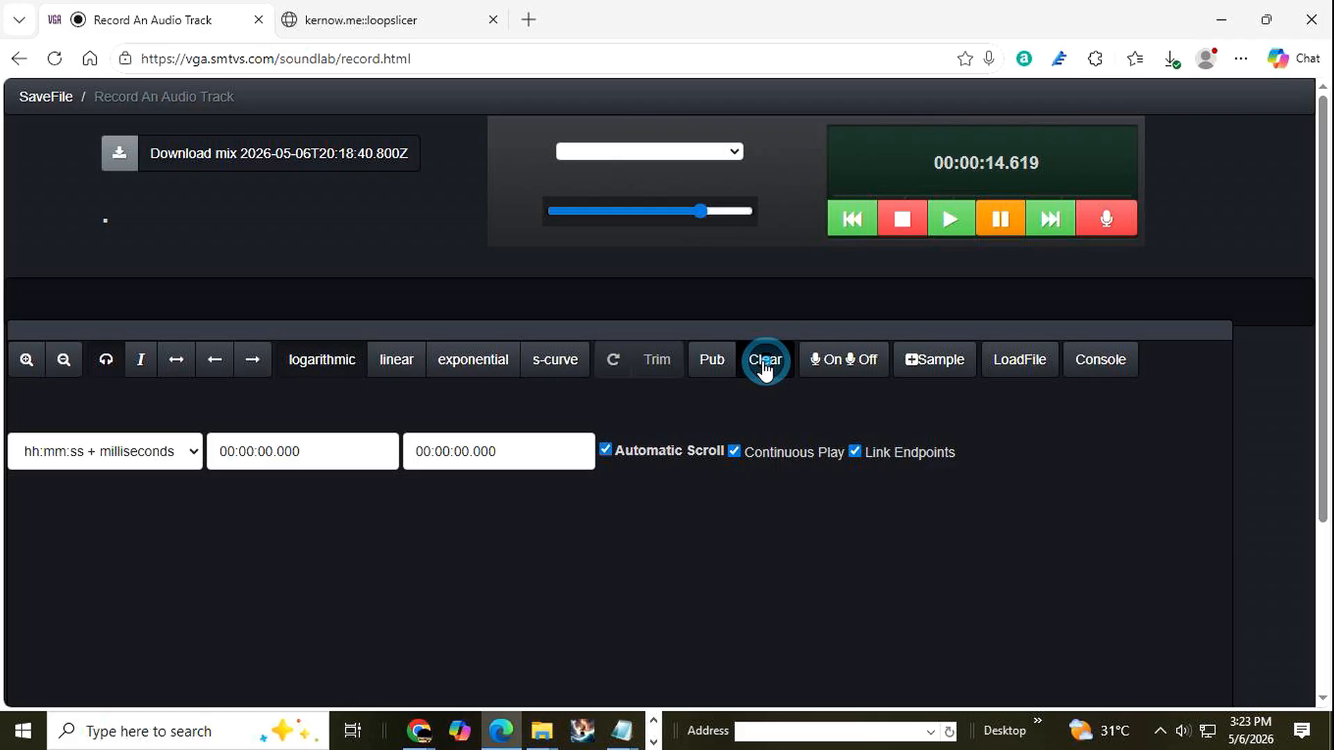
{"action": "left_click", "coordinate": [542, 731]}
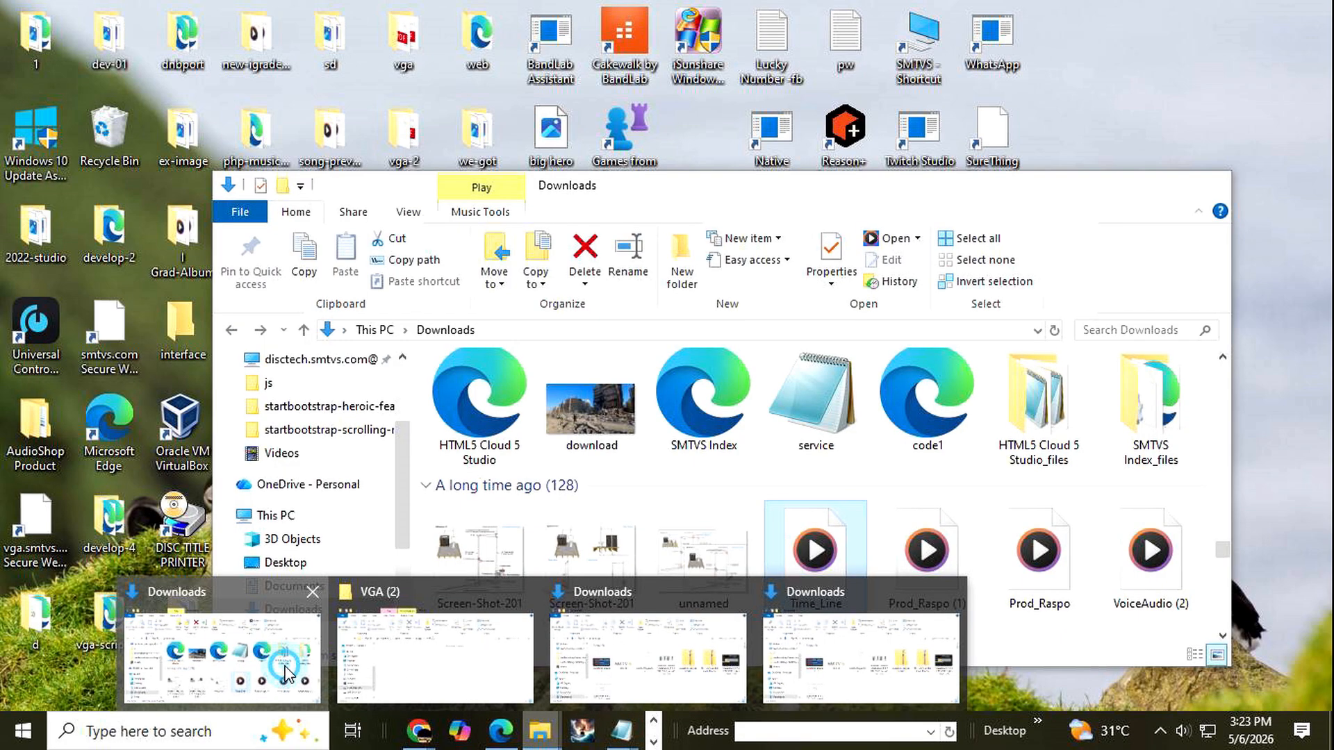
{"action": "left_click", "coordinate": [290, 661]}
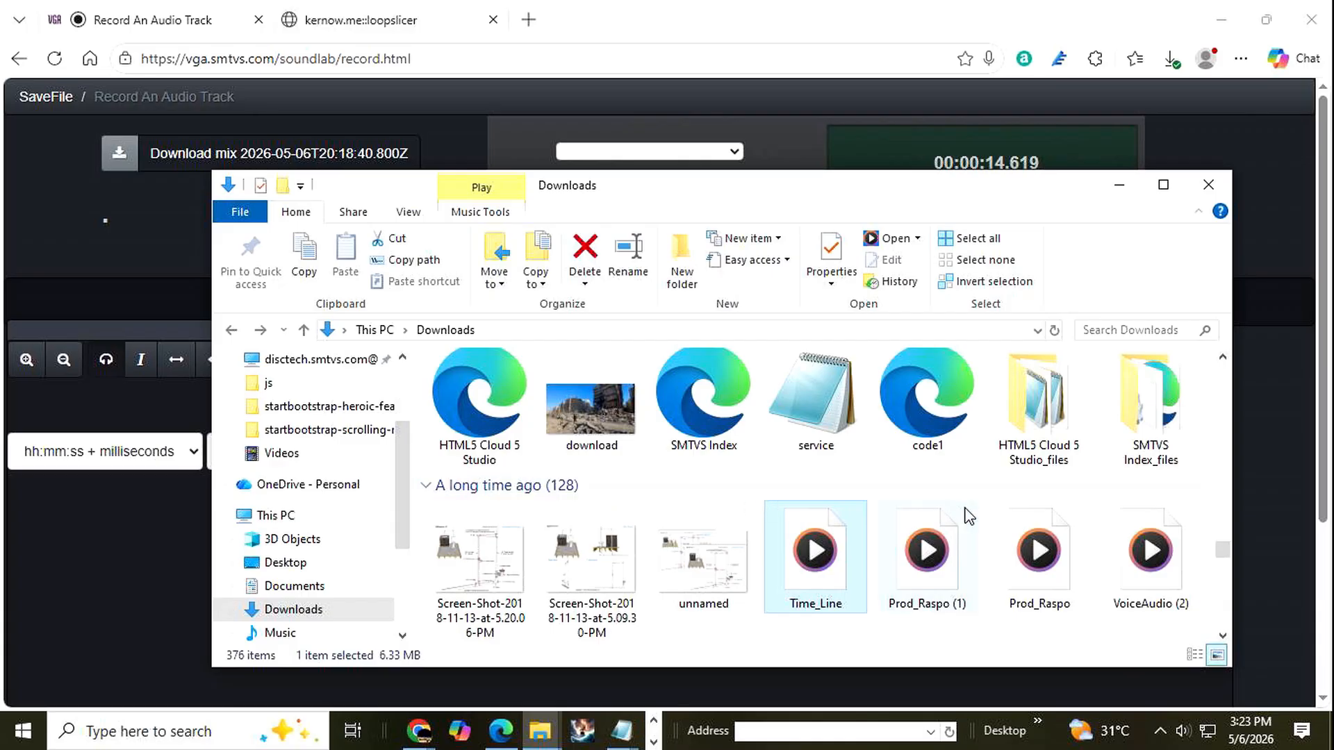
{"action": "scroll", "coordinate": [970, 514], "scroll_direction": "down", "scroll_amount": 2}
{"action": "left_click_drag", "start_coordinate": [869, 190], "coordinate": [634, 244]}
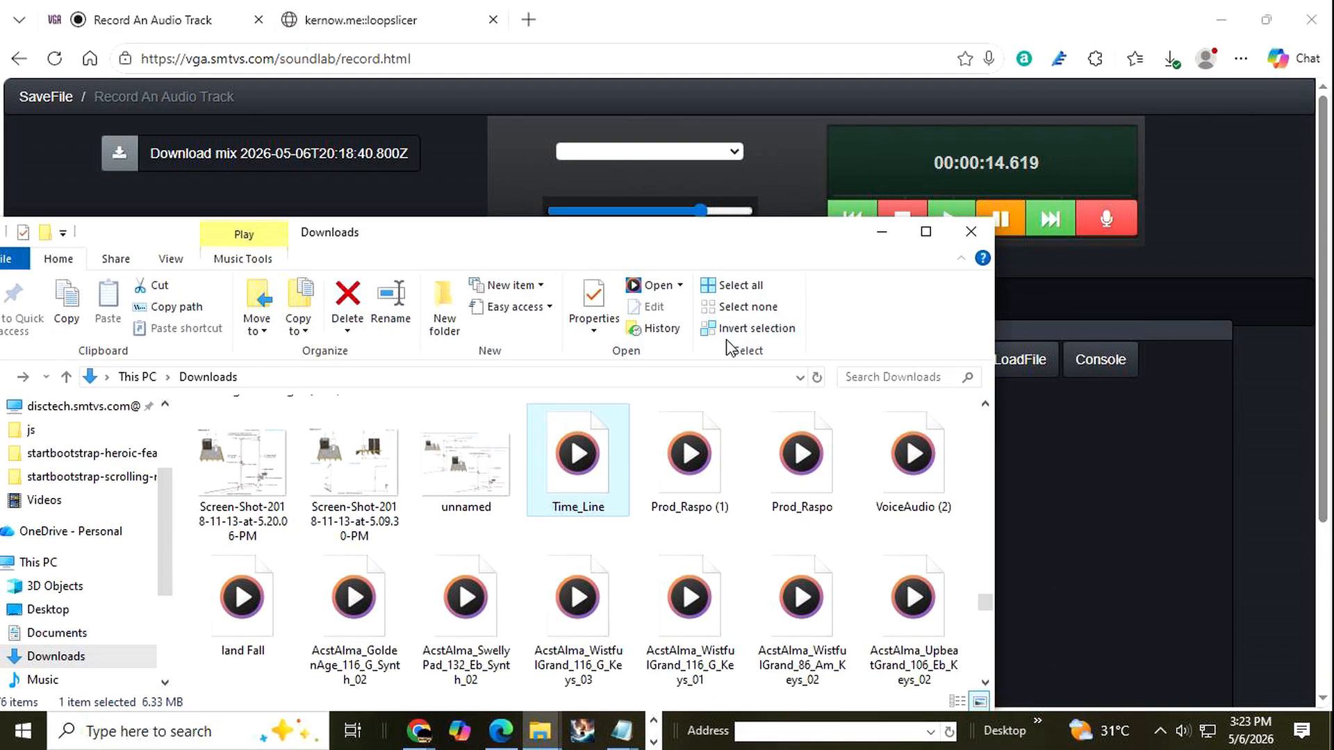
{"action": "left_click", "coordinate": [1020, 359]}
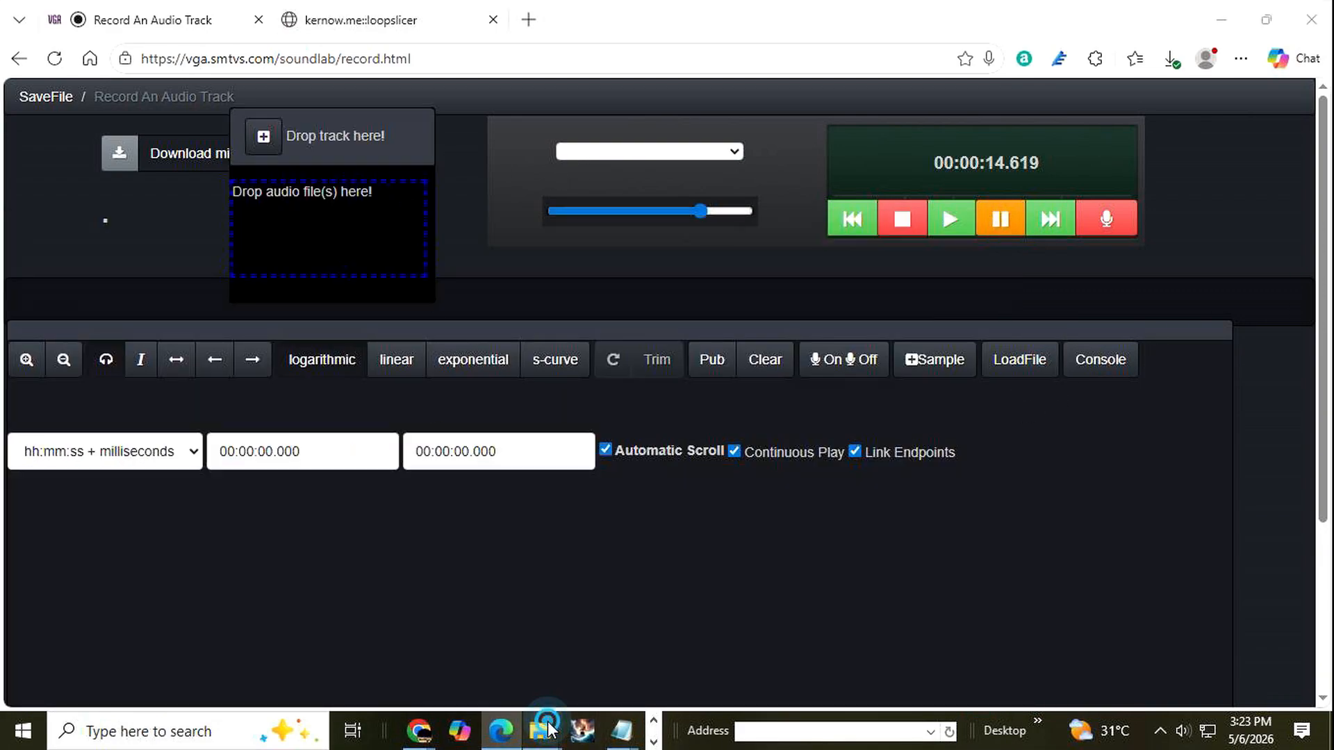
Try to load the AcstAlma_GoldenAge_116_G_Synth_02 audio file from the Downloads folder into the track drop panel.
{"action": "mouse_move", "coordinate": [542, 732]}
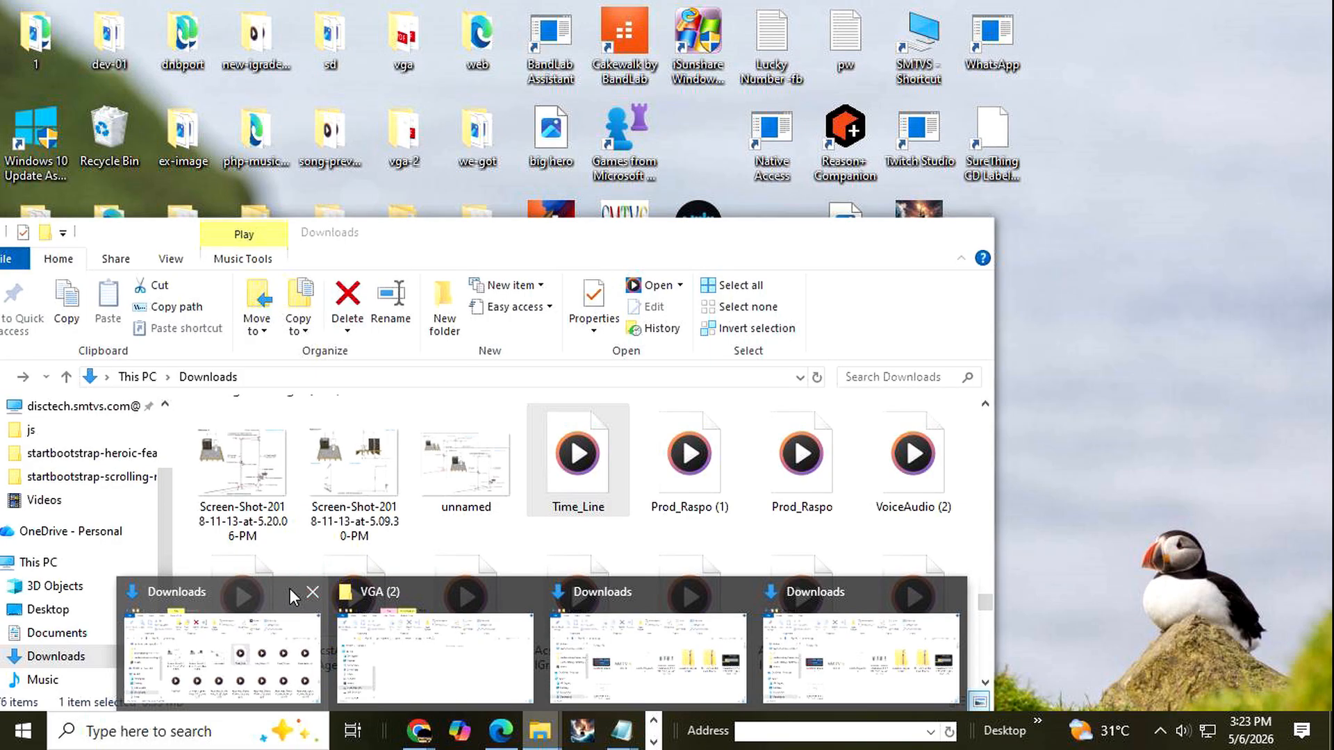
{"action": "left_click", "coordinate": [263, 604]}
{"action": "left_click_drag", "start_coordinate": [518, 250], "coordinate": [824, 303]}
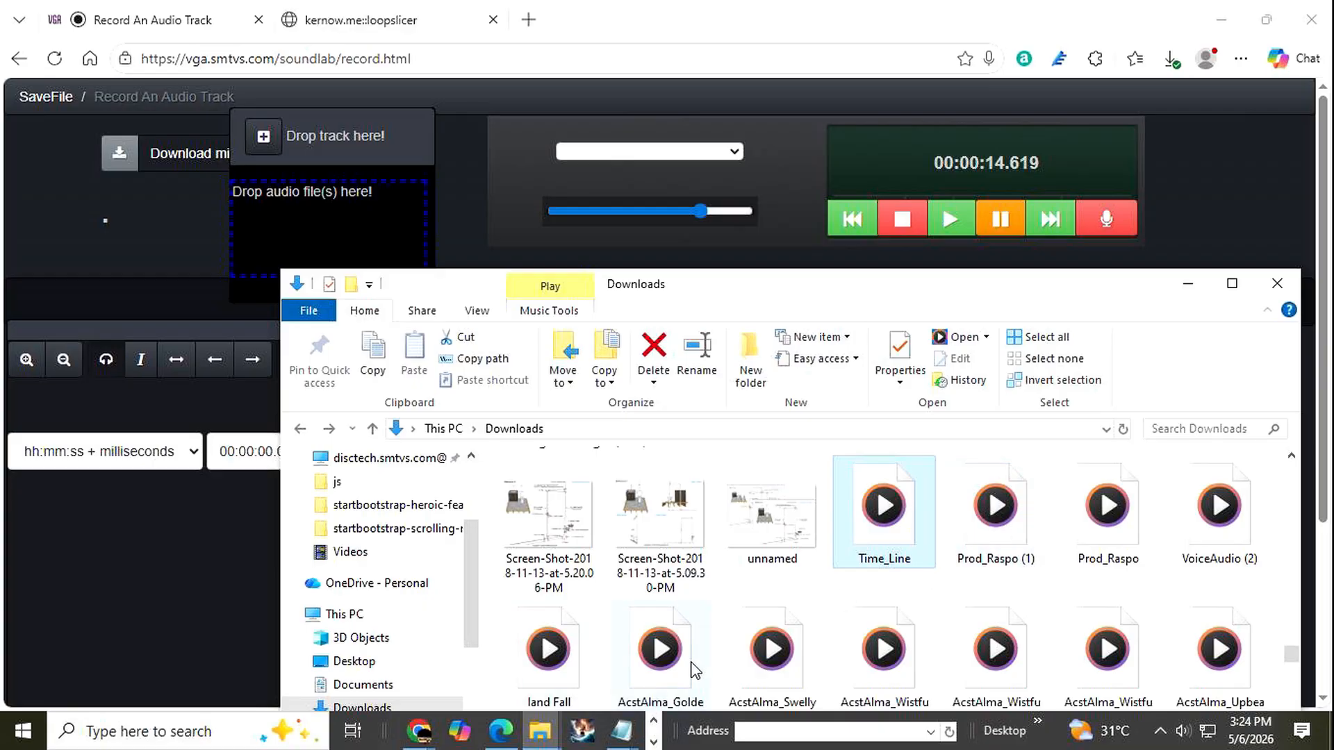
{"action": "left_click", "coordinate": [664, 650]}
{"action": "left_click_drag", "start_coordinate": [577, 496], "coordinate": [328, 230]}
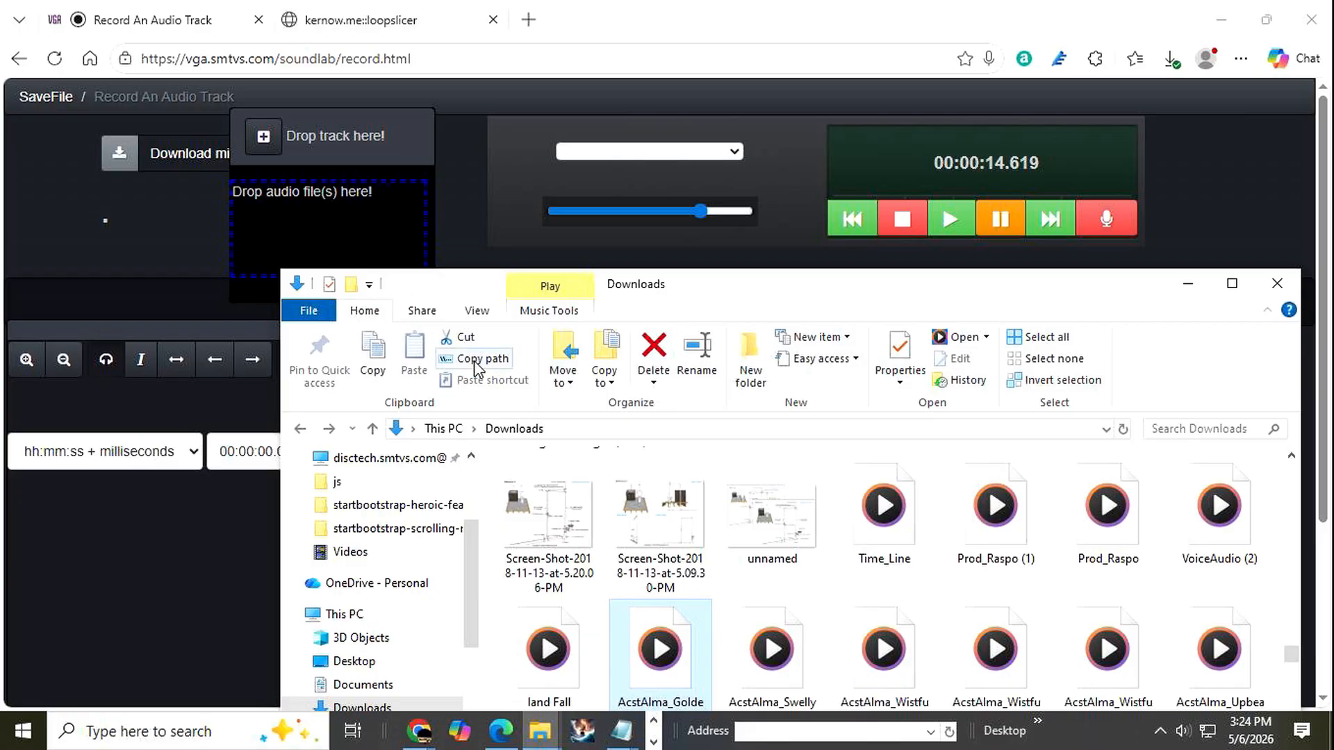
{"action": "left_click_drag", "start_coordinate": [703, 292], "coordinate": [669, 313]}
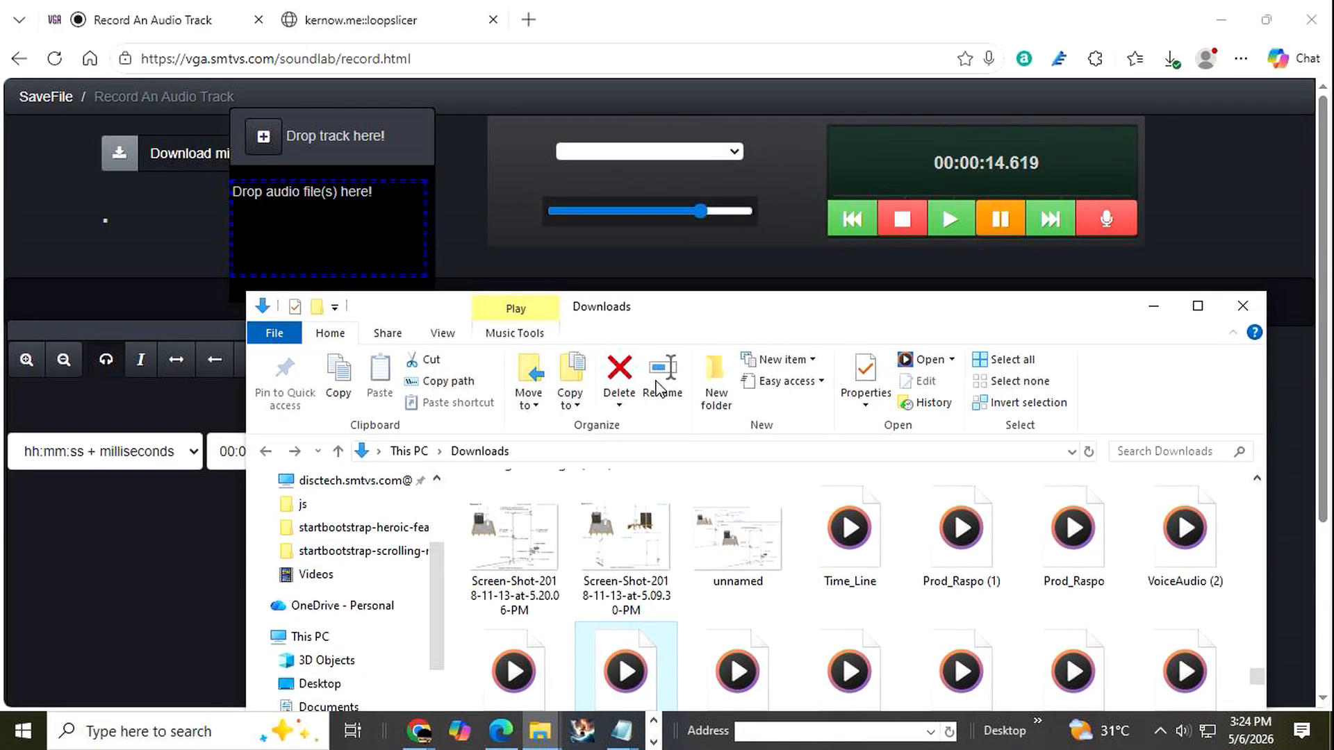
{"action": "left_click_drag", "start_coordinate": [627, 666], "coordinate": [333, 252]}
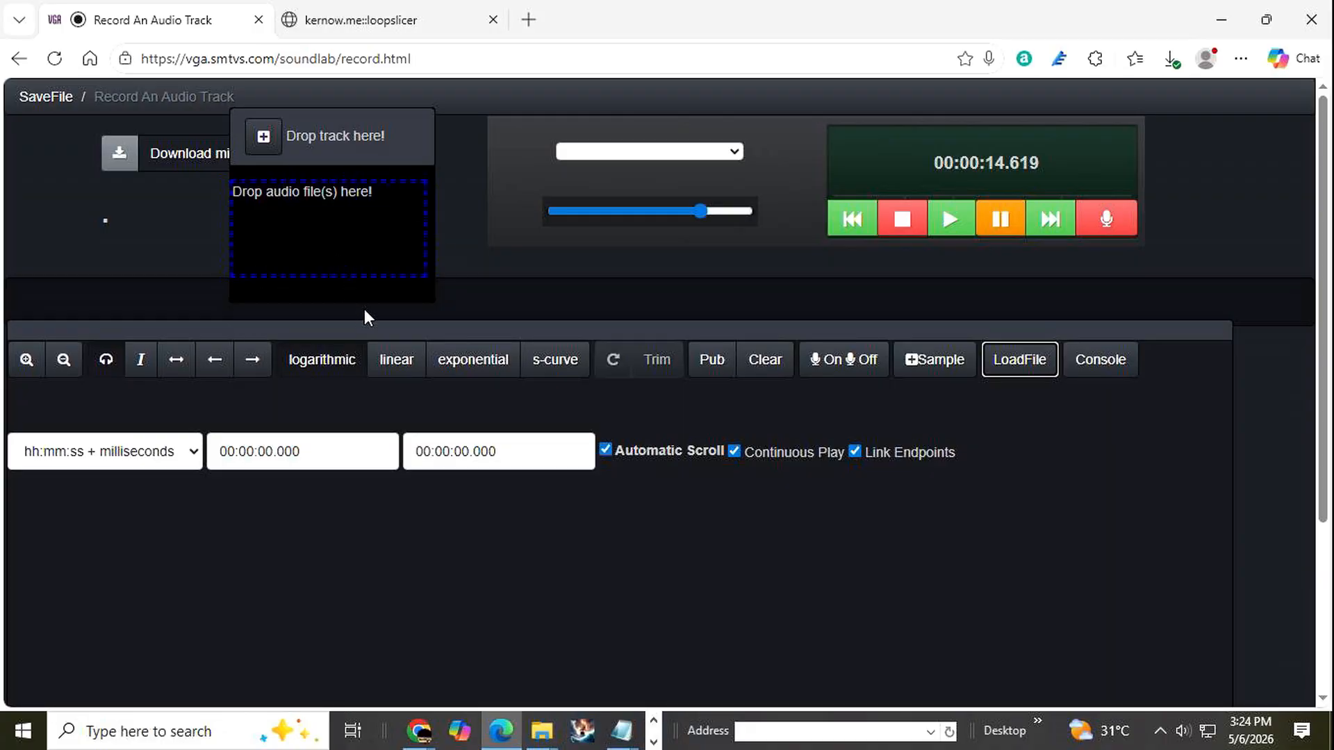
{"action": "scroll", "coordinate": [619, 445], "scroll_direction": "down", "scroll_amount": 2}
{"action": "scroll", "coordinate": [620, 444], "scroll_direction": "up", "scroll_amount": 2}
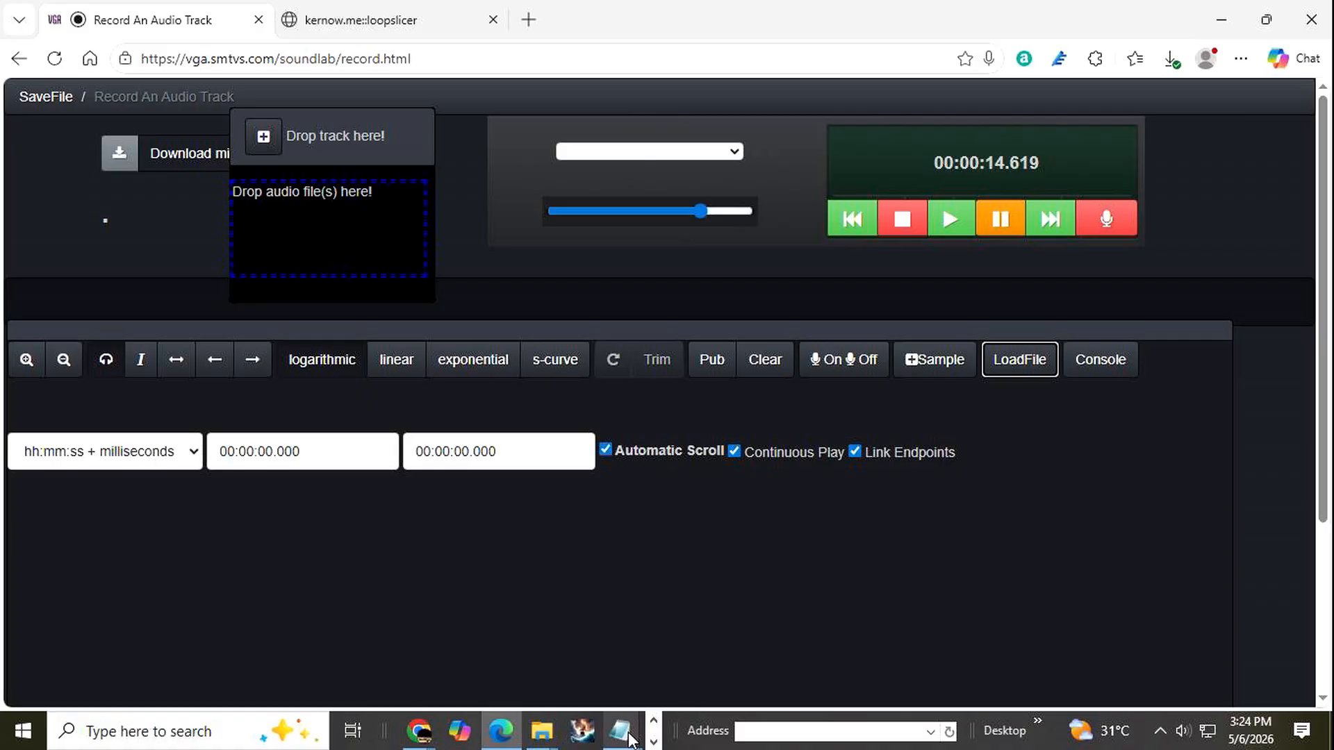
Switch to the Record An Audio Track page in Chrome and open its track drop panel, moving the Downloads window clear of it.
{"action": "left_click", "coordinate": [1217, 21]}
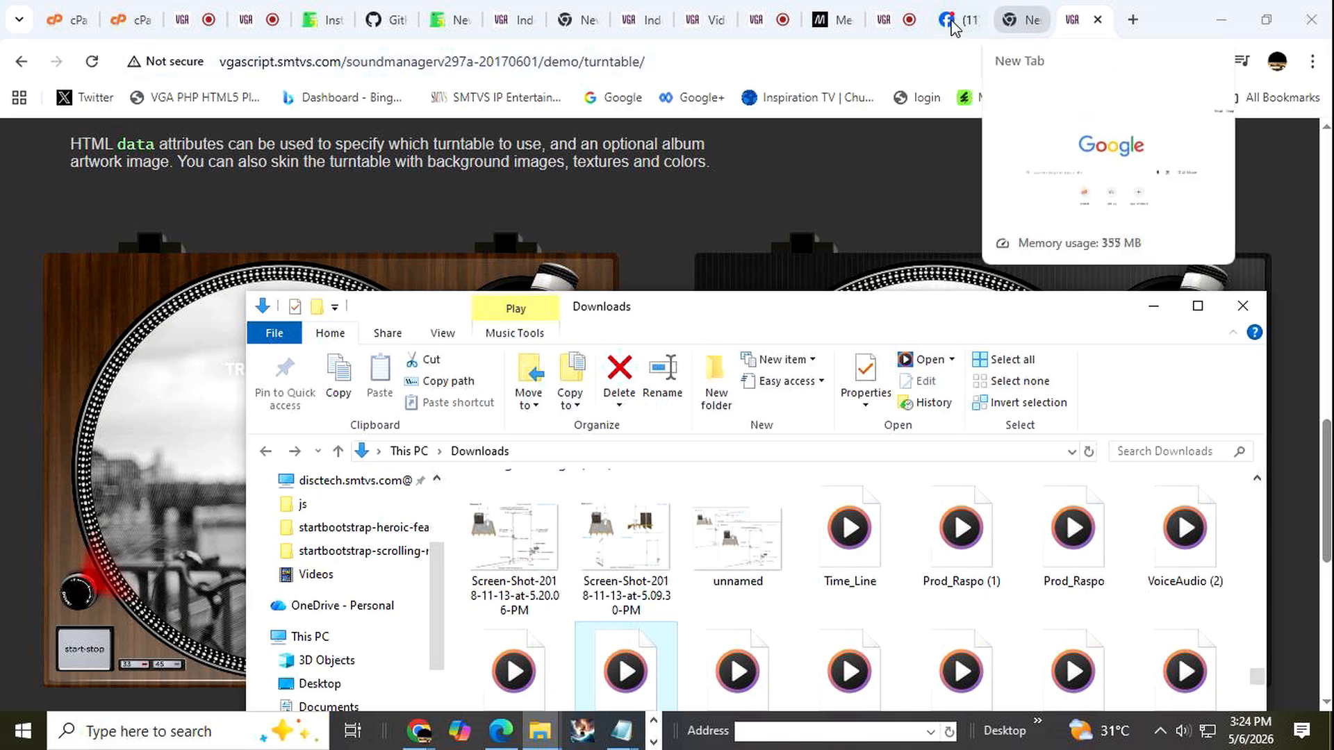
{"action": "left_click", "coordinate": [897, 22]}
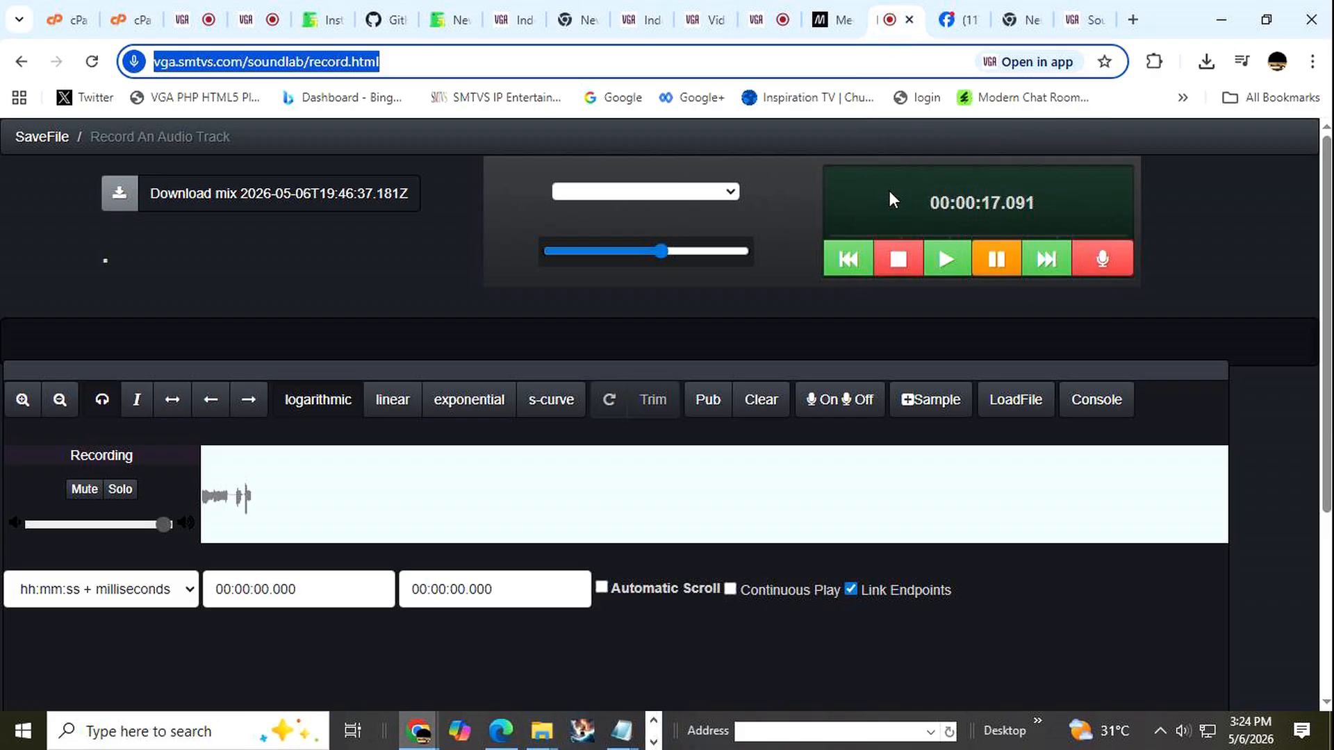
{"action": "mouse_move", "coordinate": [535, 736]}
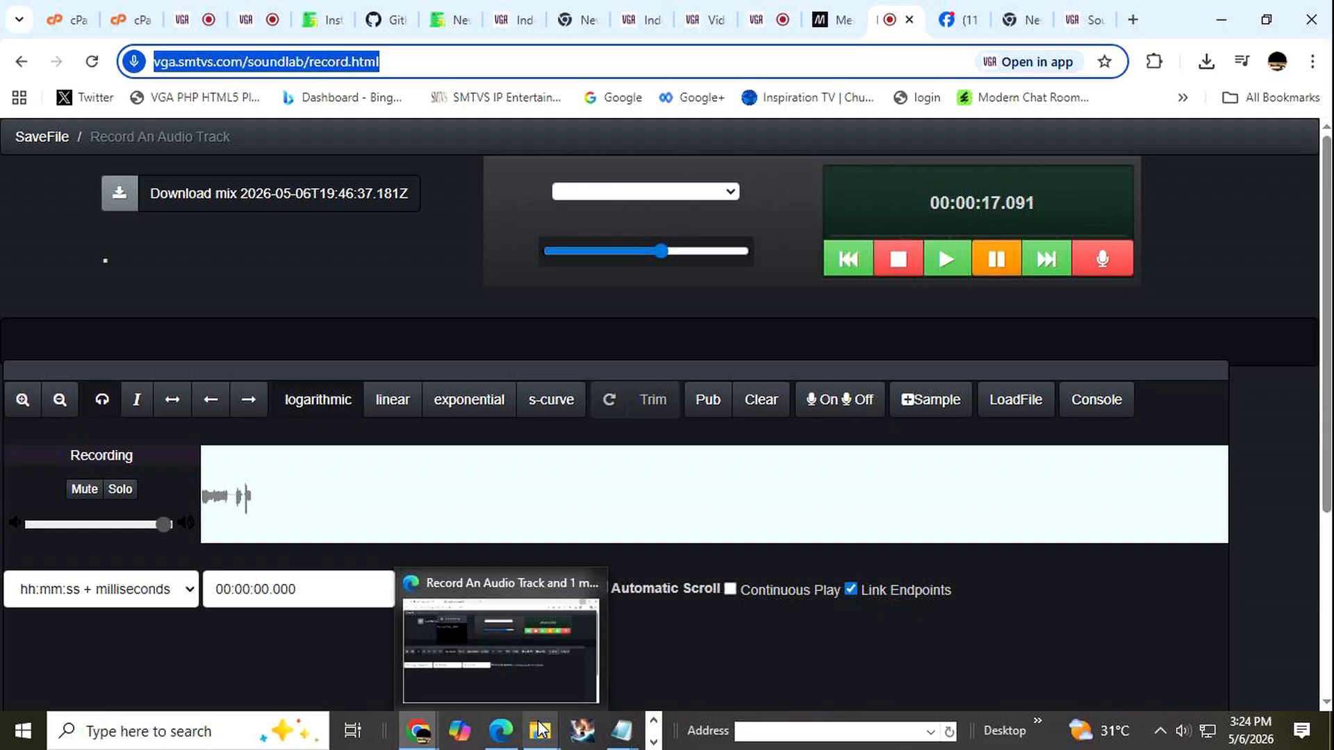
{"action": "left_click", "coordinate": [539, 730]}
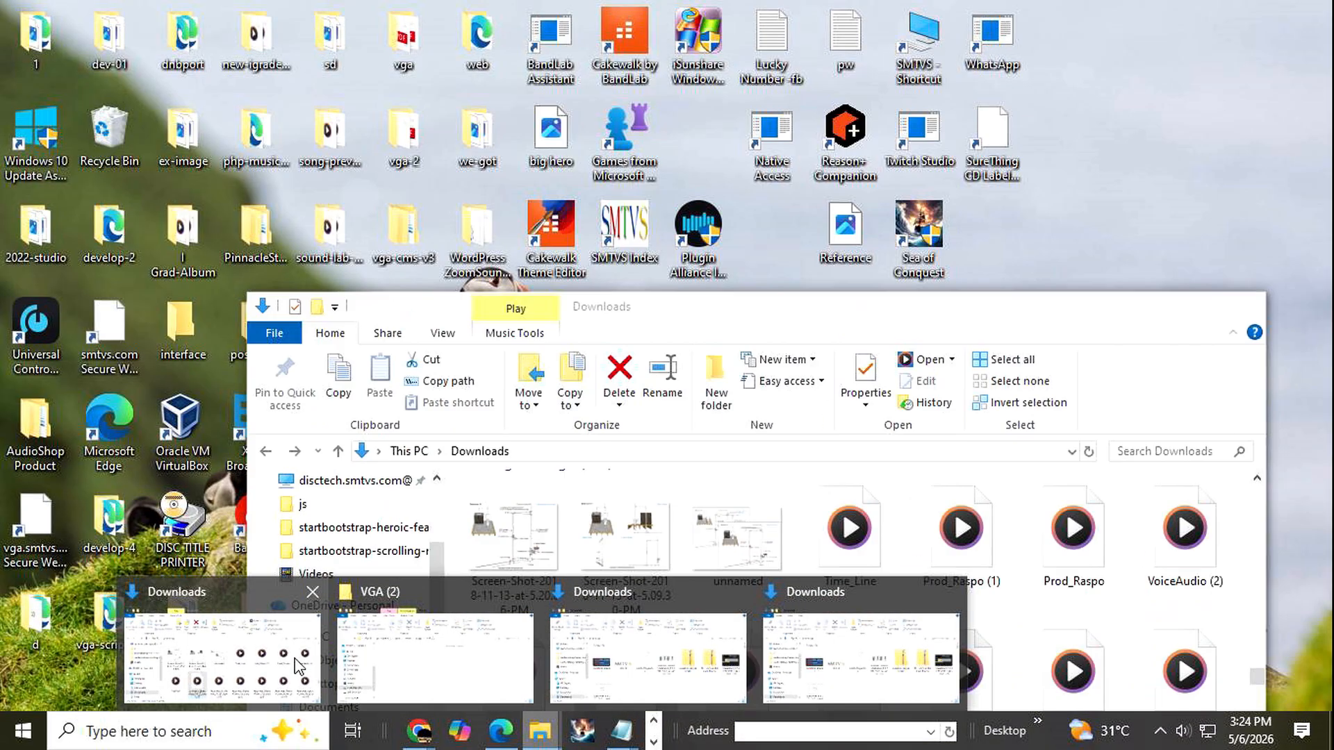
{"action": "left_click", "coordinate": [305, 663]}
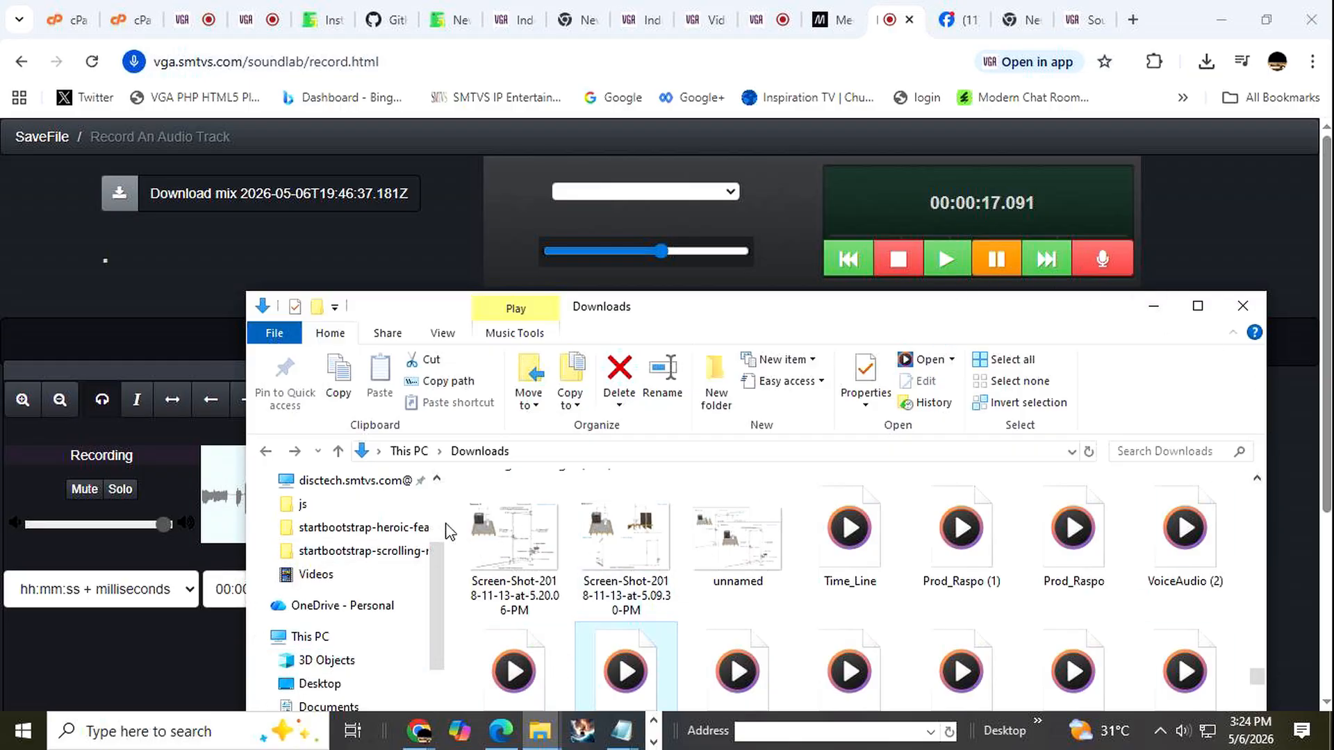
{"action": "left_click_drag", "start_coordinate": [705, 302], "coordinate": [692, 432]}
{"action": "left_click", "coordinate": [1001, 410]}
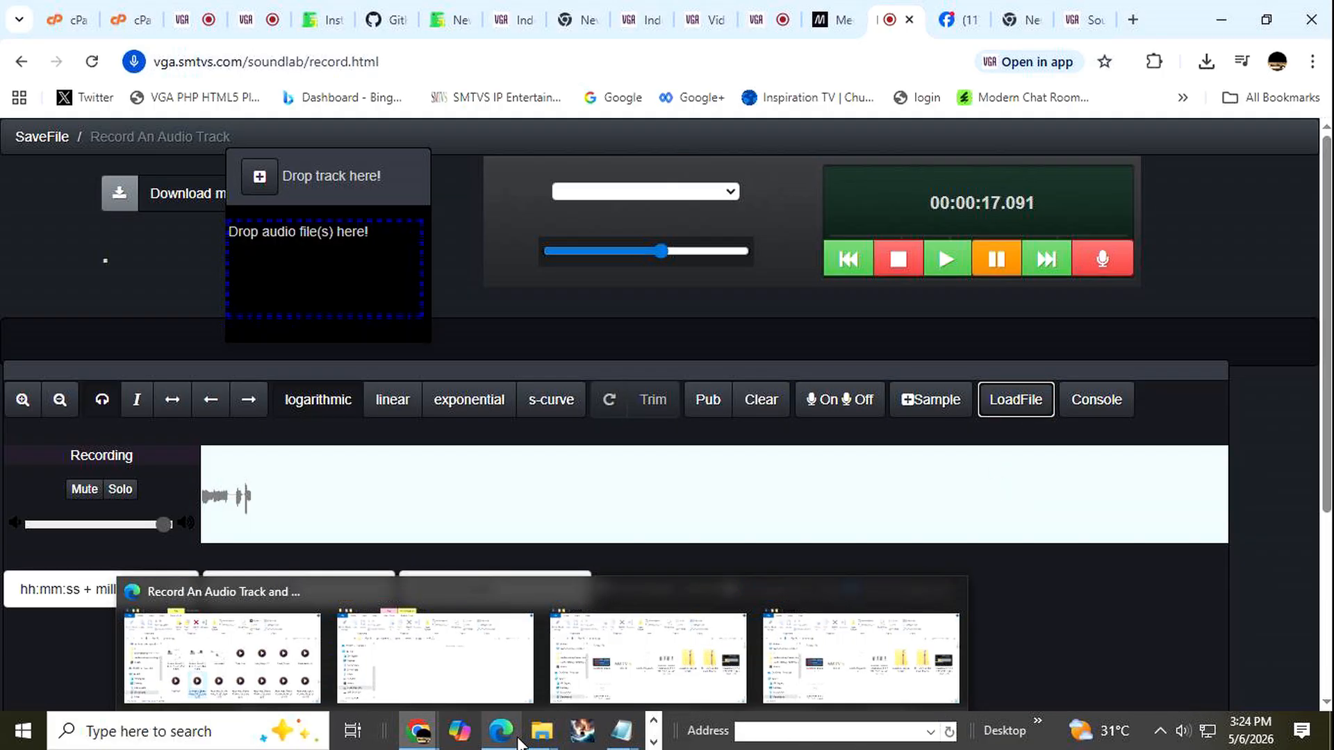
Try to load the Time_Line audio file from the Downloads folder into the Chrome page's track drop panel.
{"action": "mouse_move", "coordinate": [511, 744]}
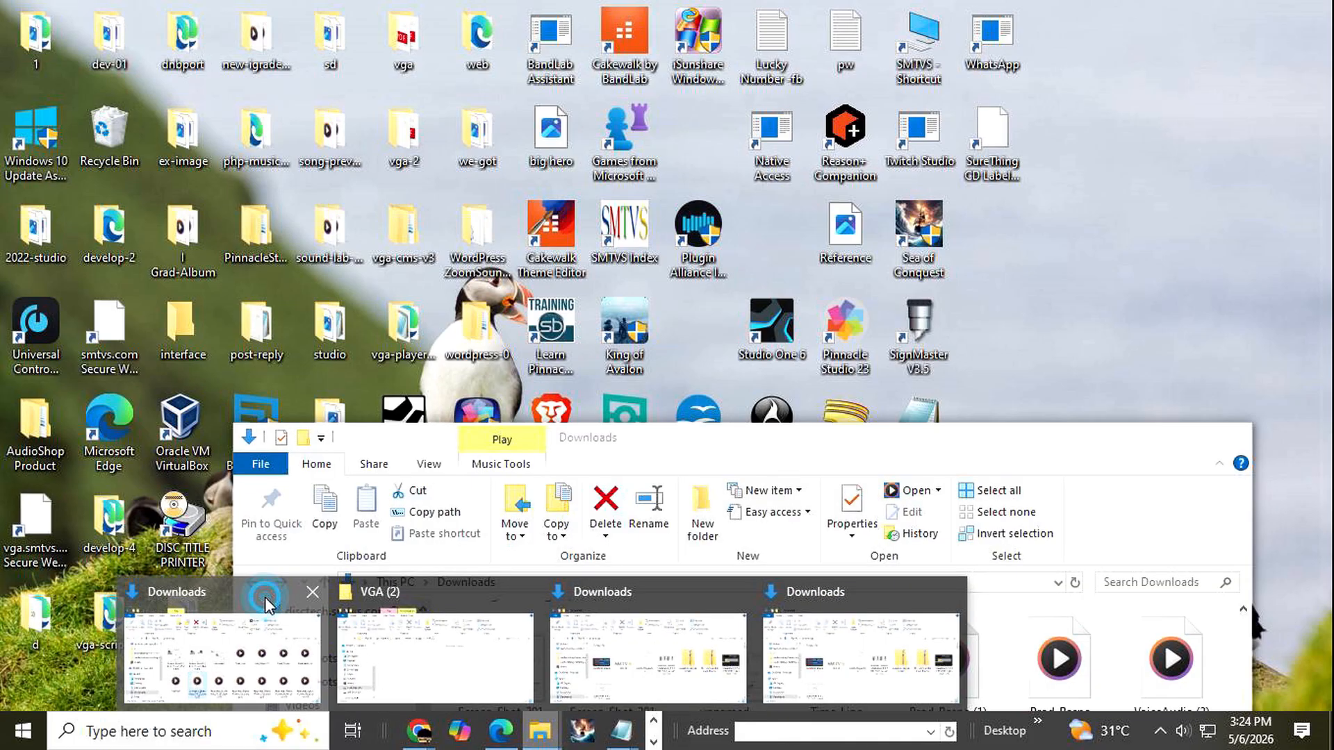
{"action": "left_click", "coordinate": [265, 598]}
{"action": "left_click_drag", "start_coordinate": [837, 678], "coordinate": [343, 286]}
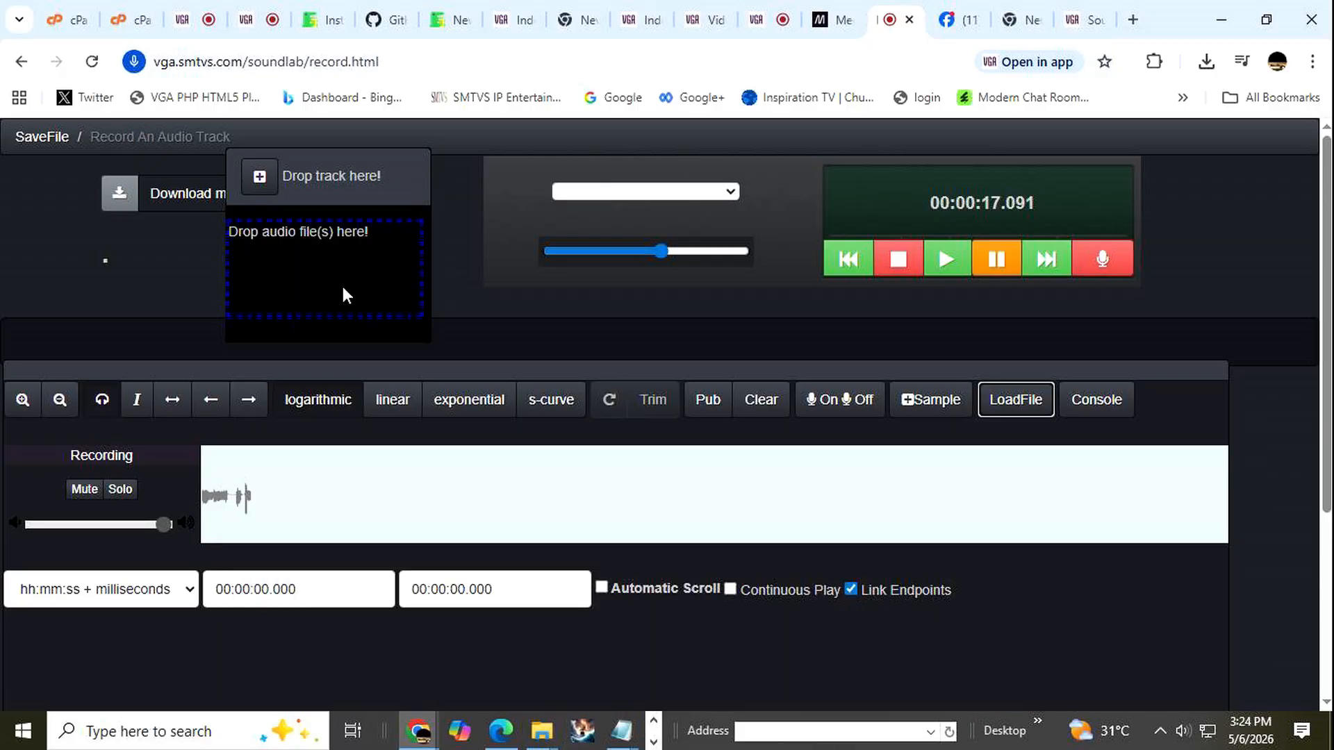
Reload the recorder page and reopen its track drop panel, with the Downloads folder ready clear of it as the file source.
{"action": "left_click", "coordinate": [92, 62]}
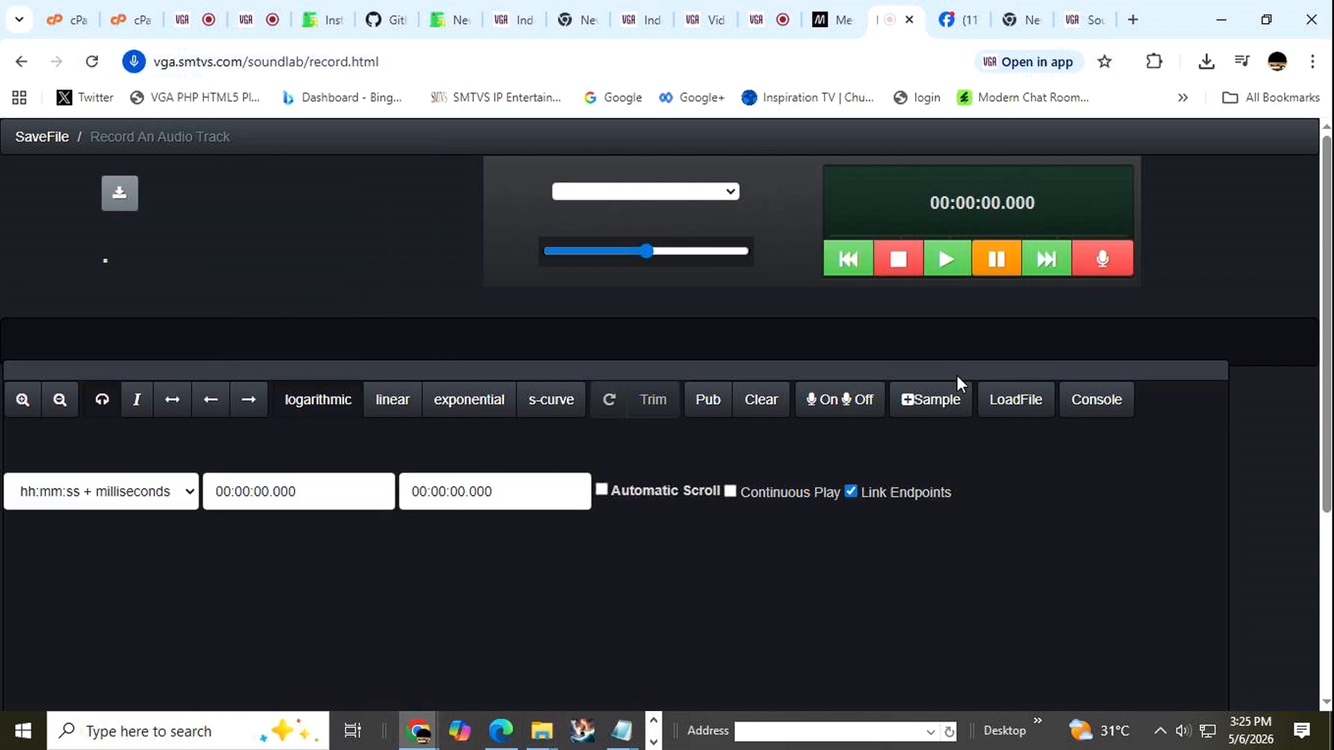
{"action": "left_click", "coordinate": [1008, 402]}
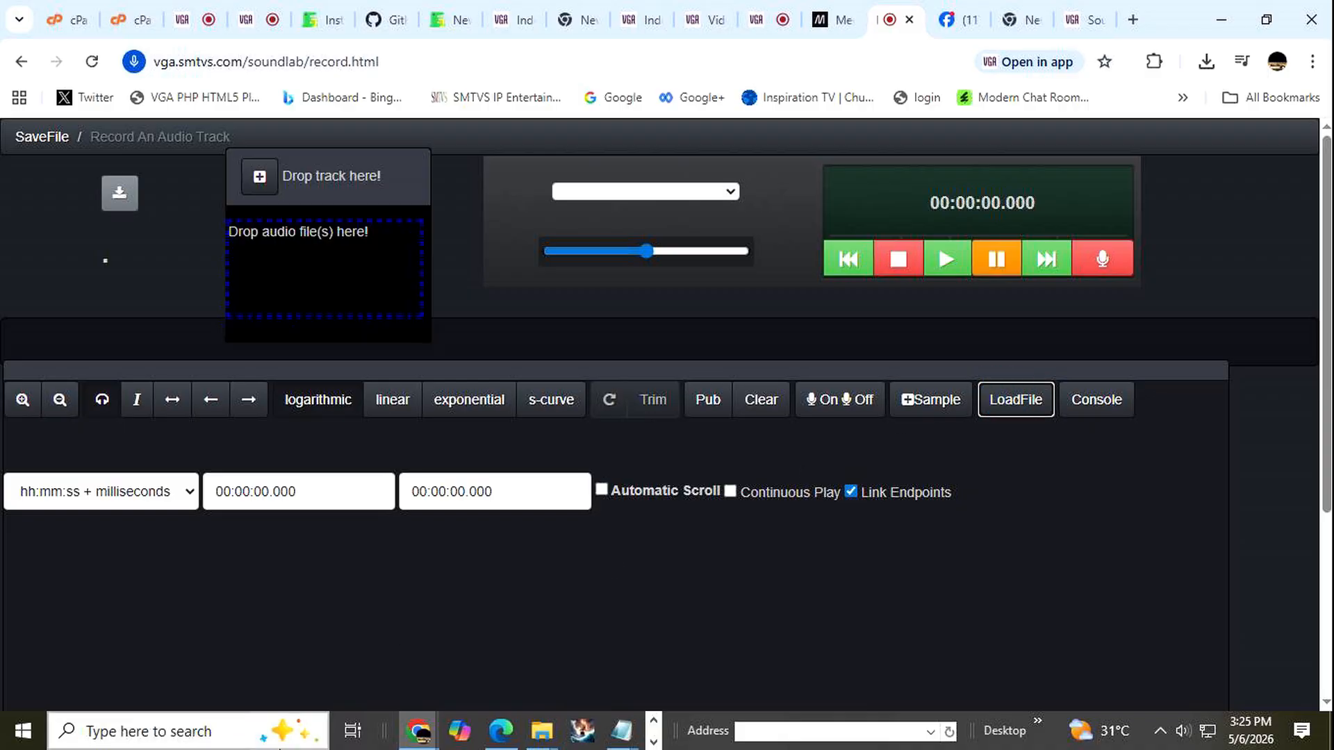
{"action": "left_click", "coordinate": [541, 731]}
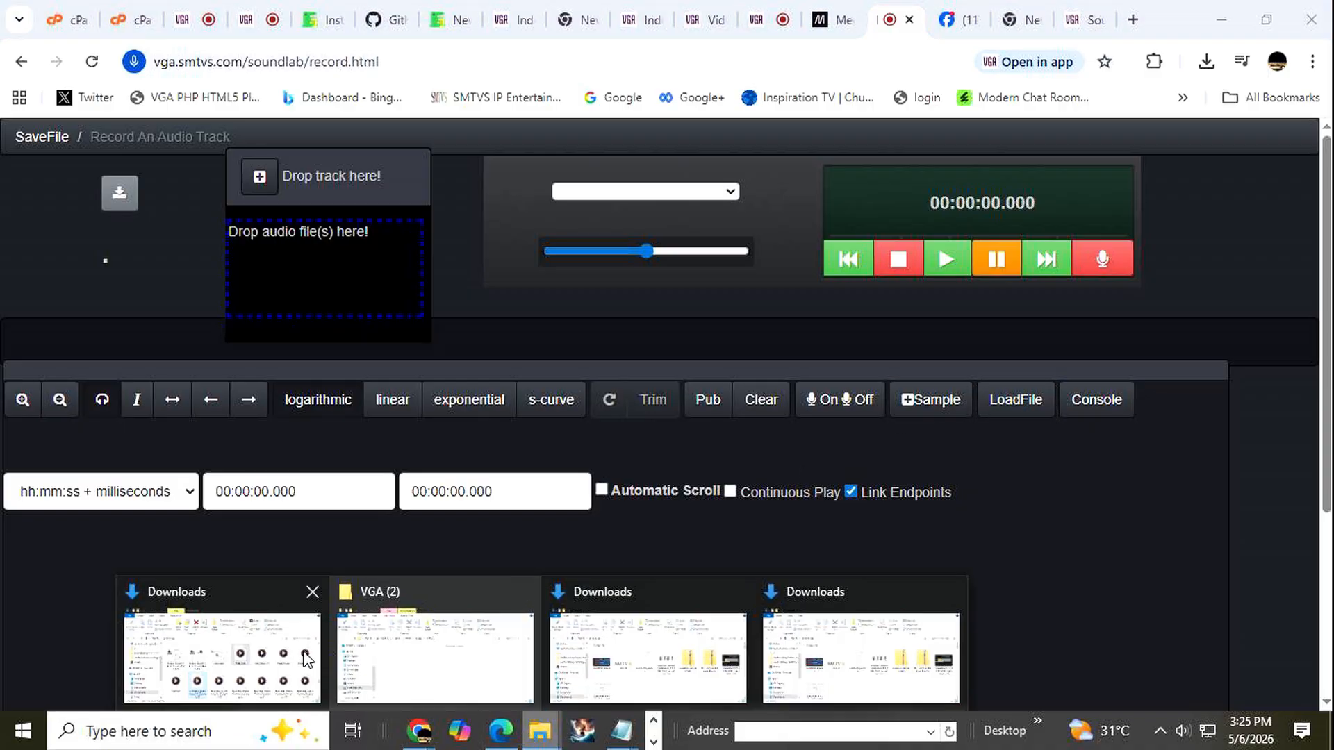
{"action": "mouse_move", "coordinate": [274, 667]}
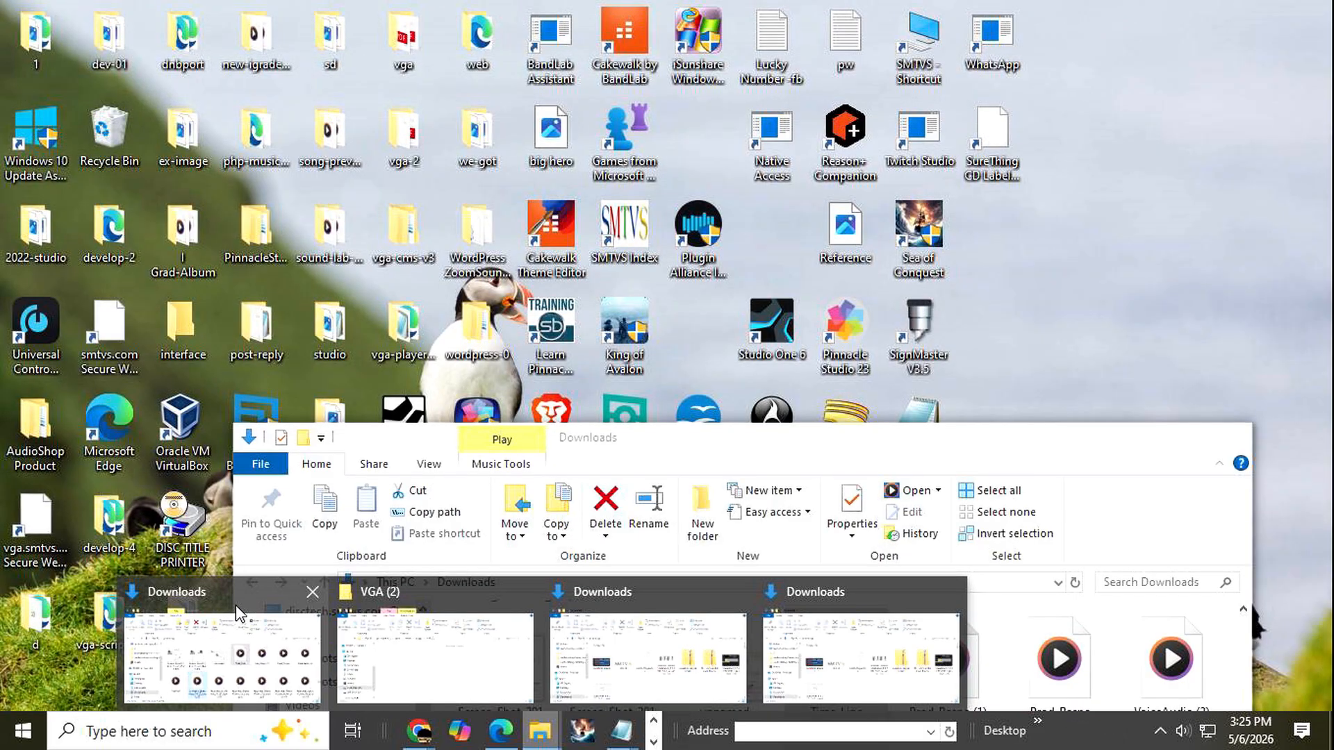
{"action": "left_click", "coordinate": [238, 613]}
{"action": "left_click_drag", "start_coordinate": [979, 443], "coordinate": [998, 360]}
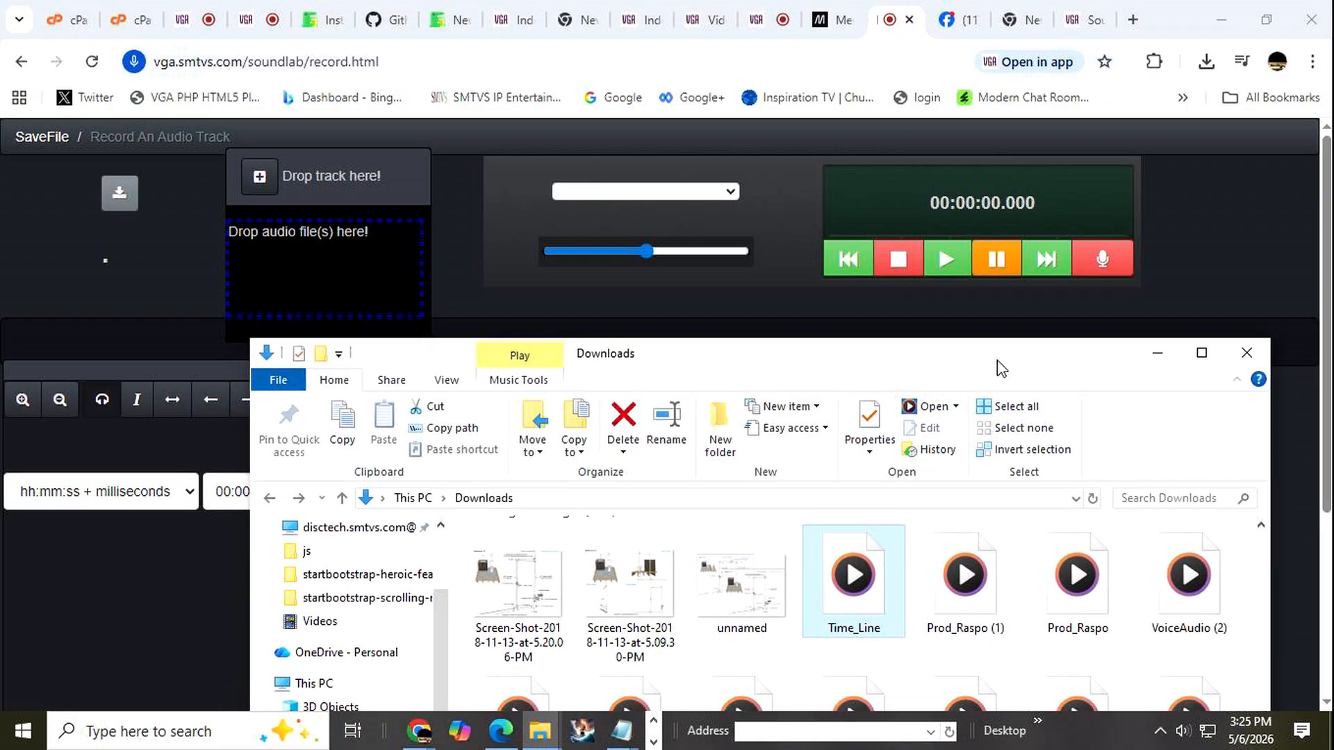
Load the Prod_Raspo audio file from the Downloads folder into the track drop panel.
{"action": "left_click", "coordinate": [1065, 582]}
{"action": "left_click_drag", "start_coordinate": [280, 280], "coordinate": [324, 290]}
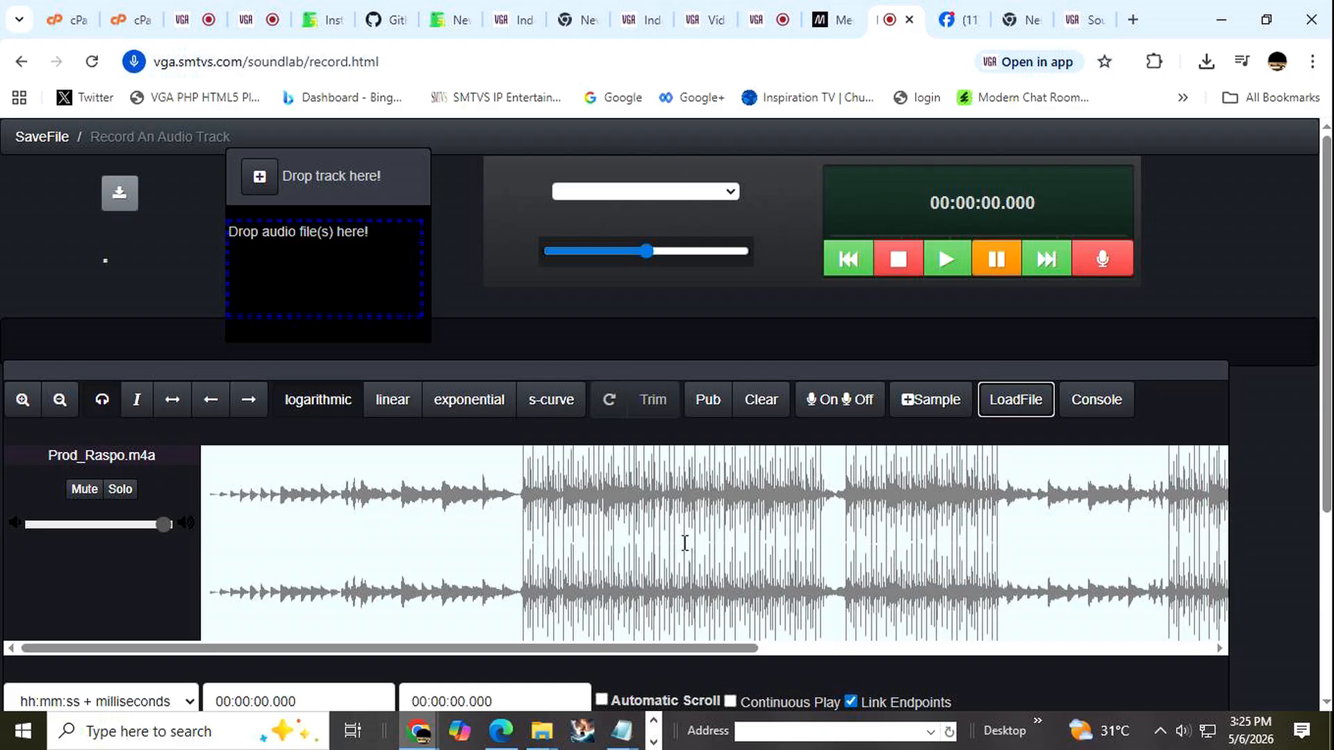
{"action": "scroll", "coordinate": [684, 542], "scroll_direction": "down", "scroll_amount": 3}
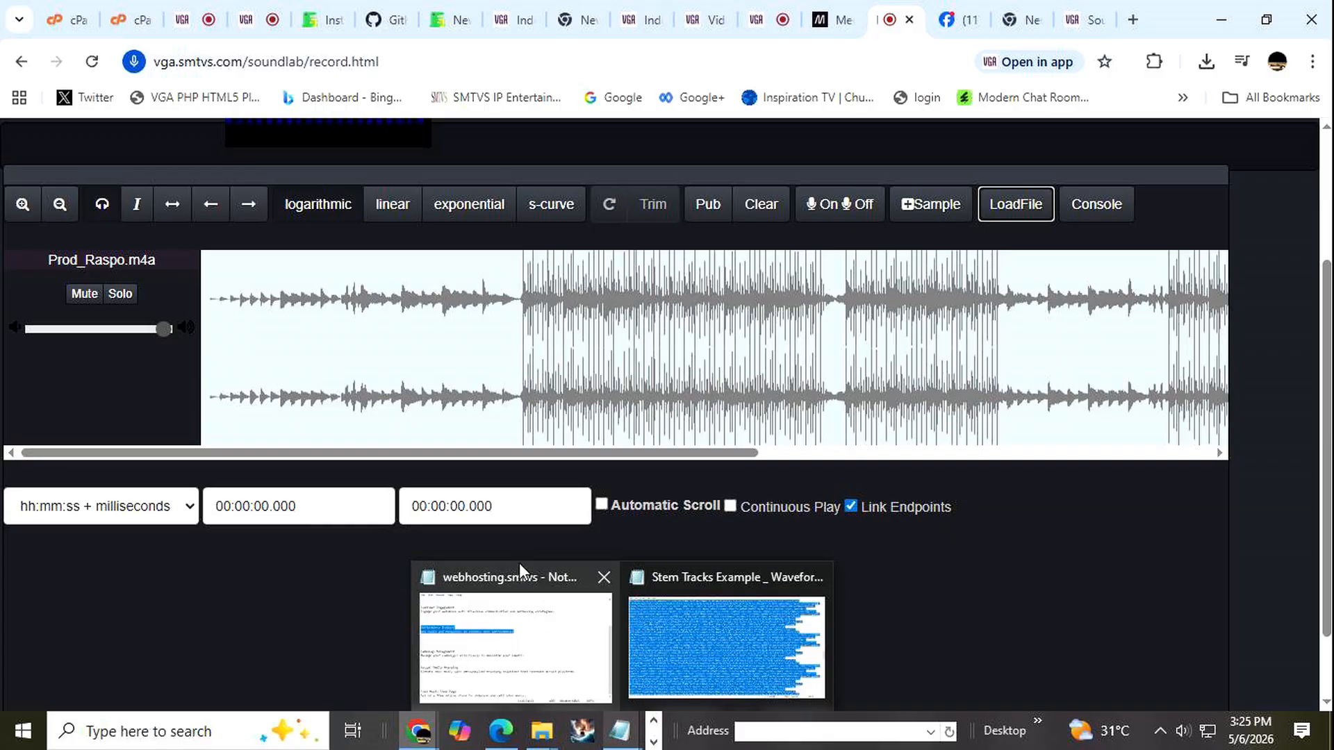
Add the AcstAlma_HopefulGrand_124_3_4_D_Keys_02 audio file from the Downloads folder as a second track.
{"action": "mouse_move", "coordinate": [542, 731]}
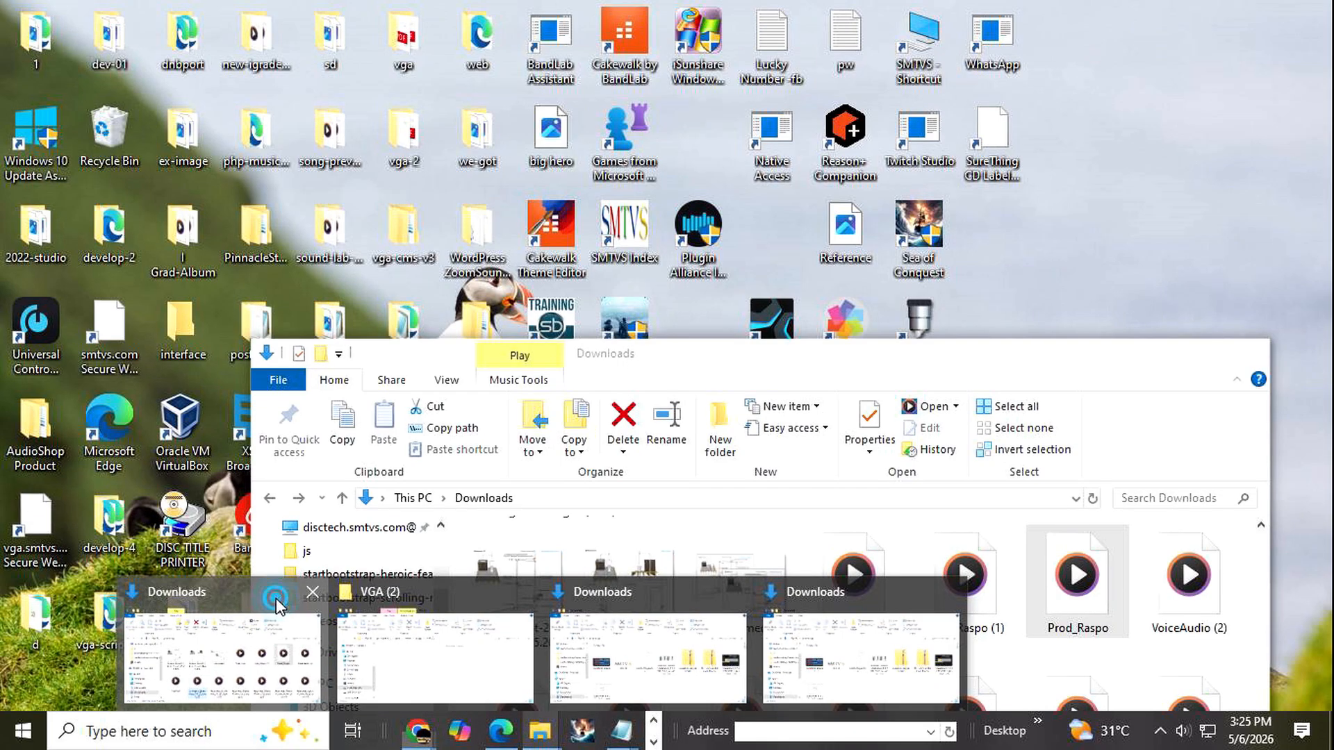
{"action": "left_click", "coordinate": [277, 603]}
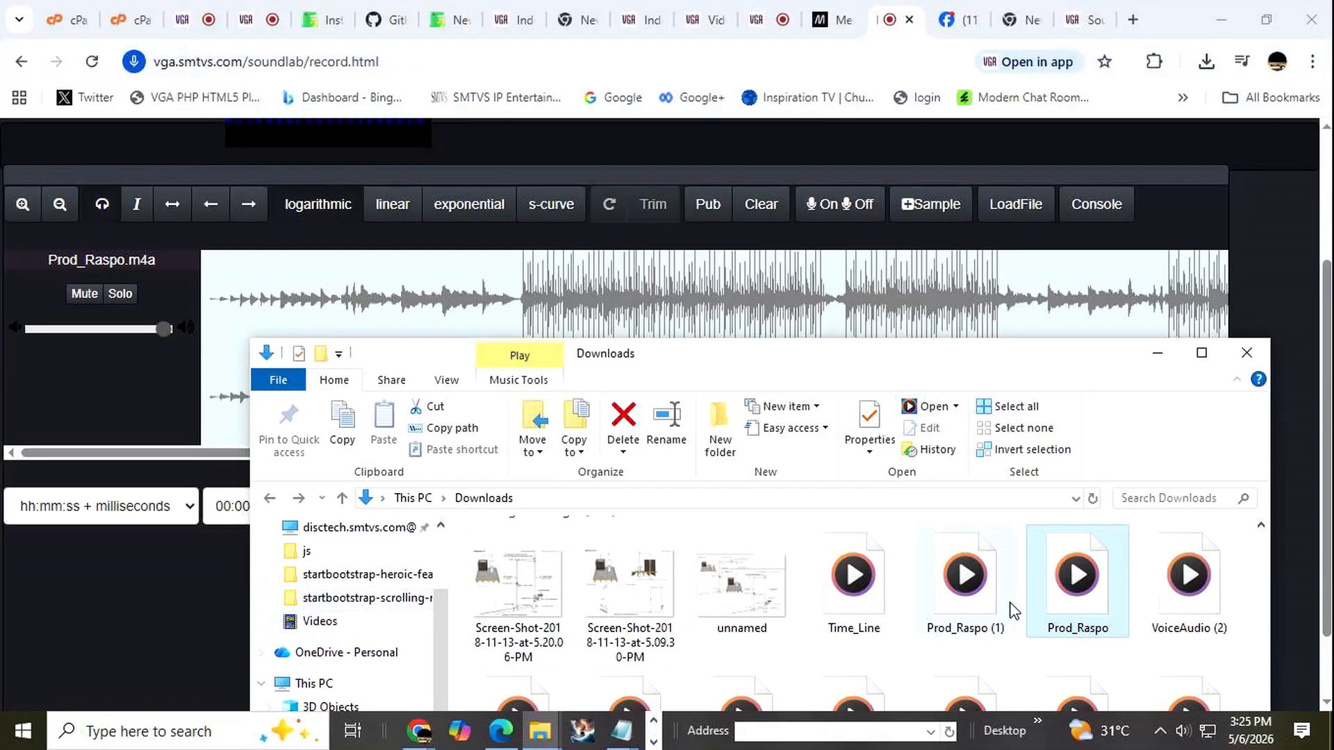
{"action": "scroll", "coordinate": [1148, 662], "scroll_direction": "down", "scroll_amount": 2}
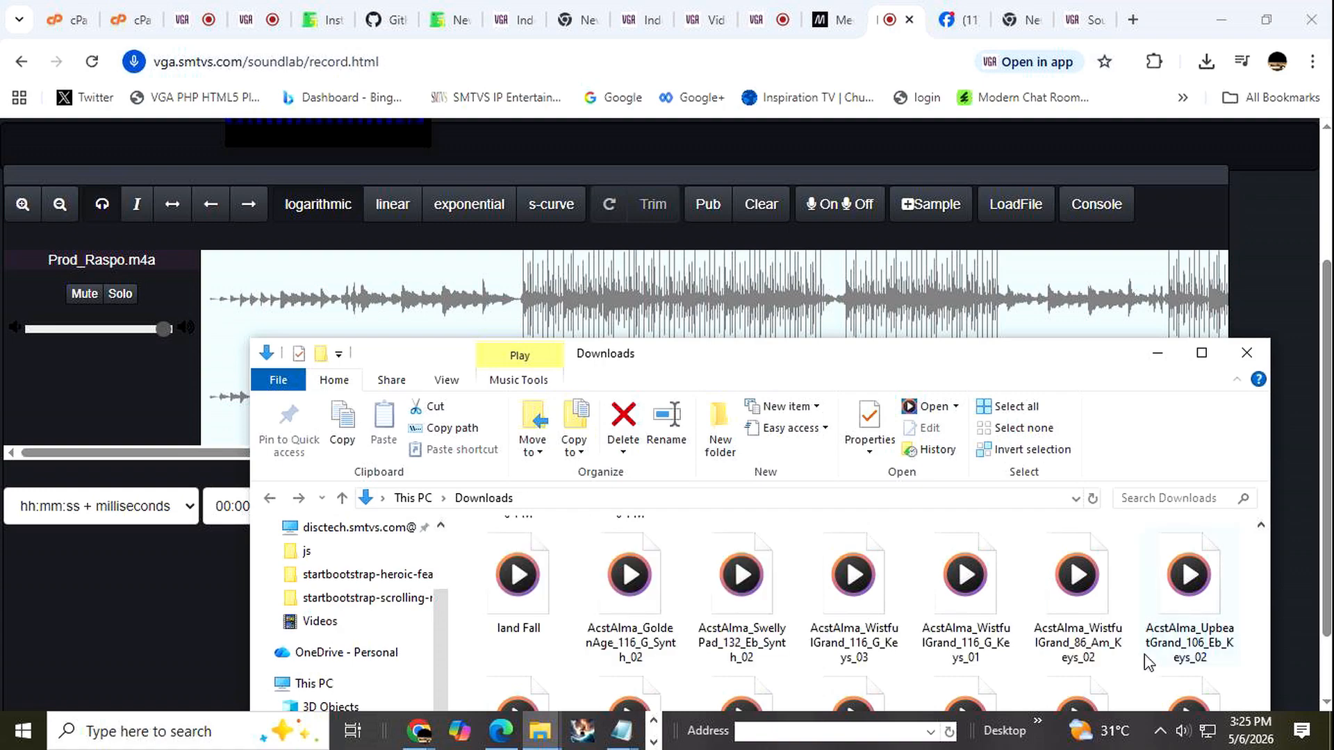
{"action": "scroll", "coordinate": [1148, 663], "scroll_direction": "down", "scroll_amount": 2}
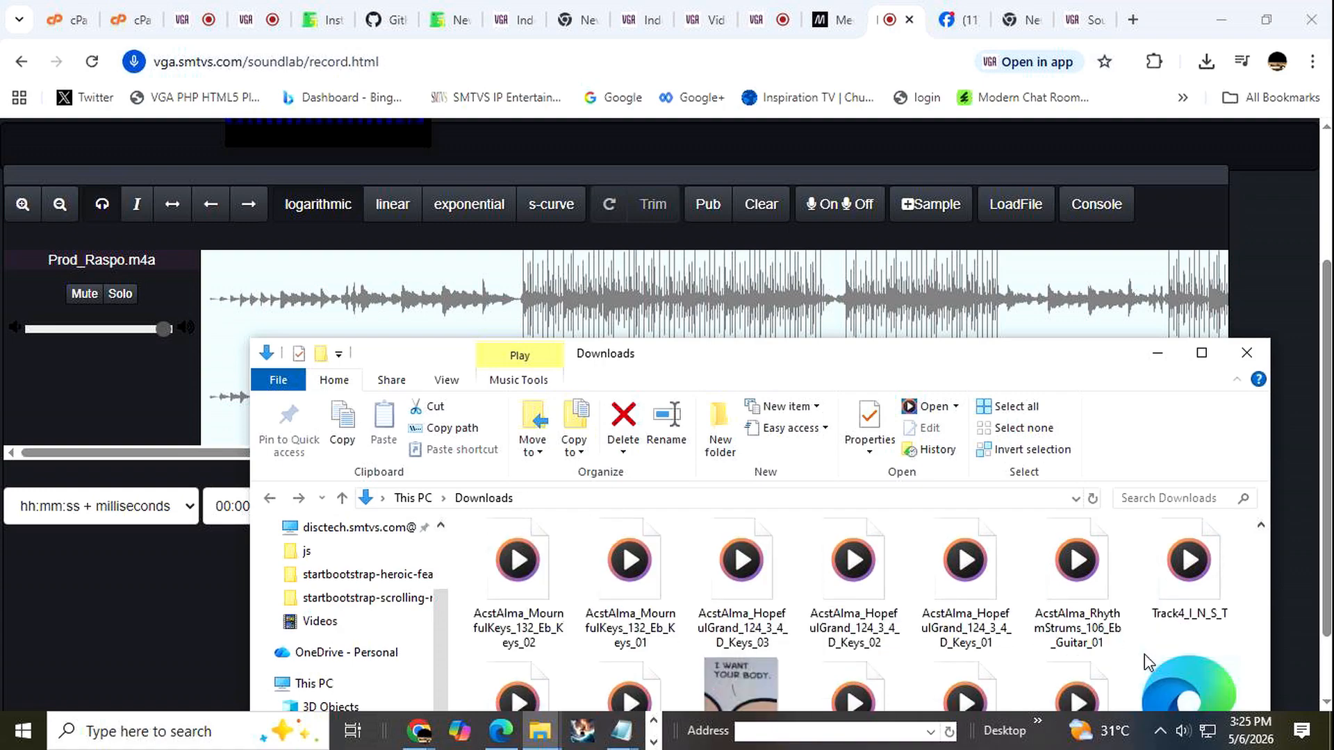
{"action": "left_click", "coordinate": [873, 564]}
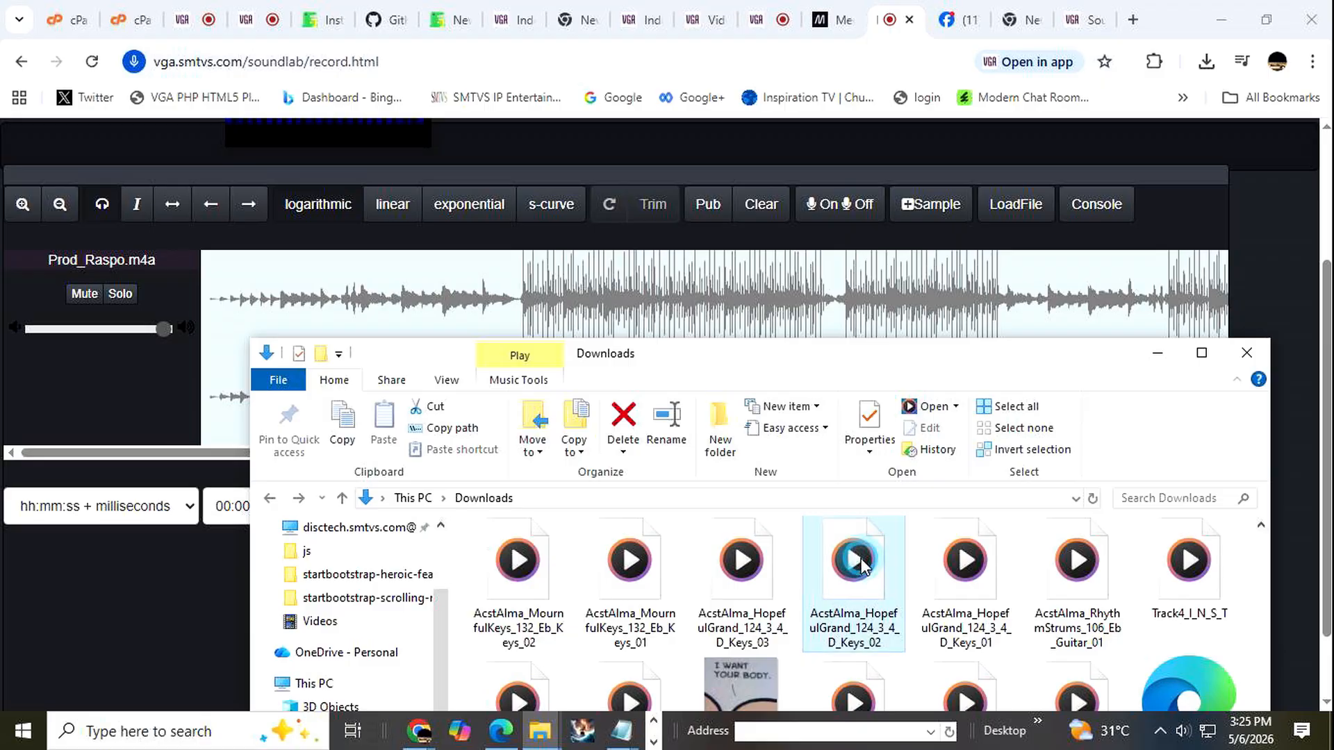
{"action": "left_click_drag", "start_coordinate": [355, 309], "coordinate": [336, 277]}
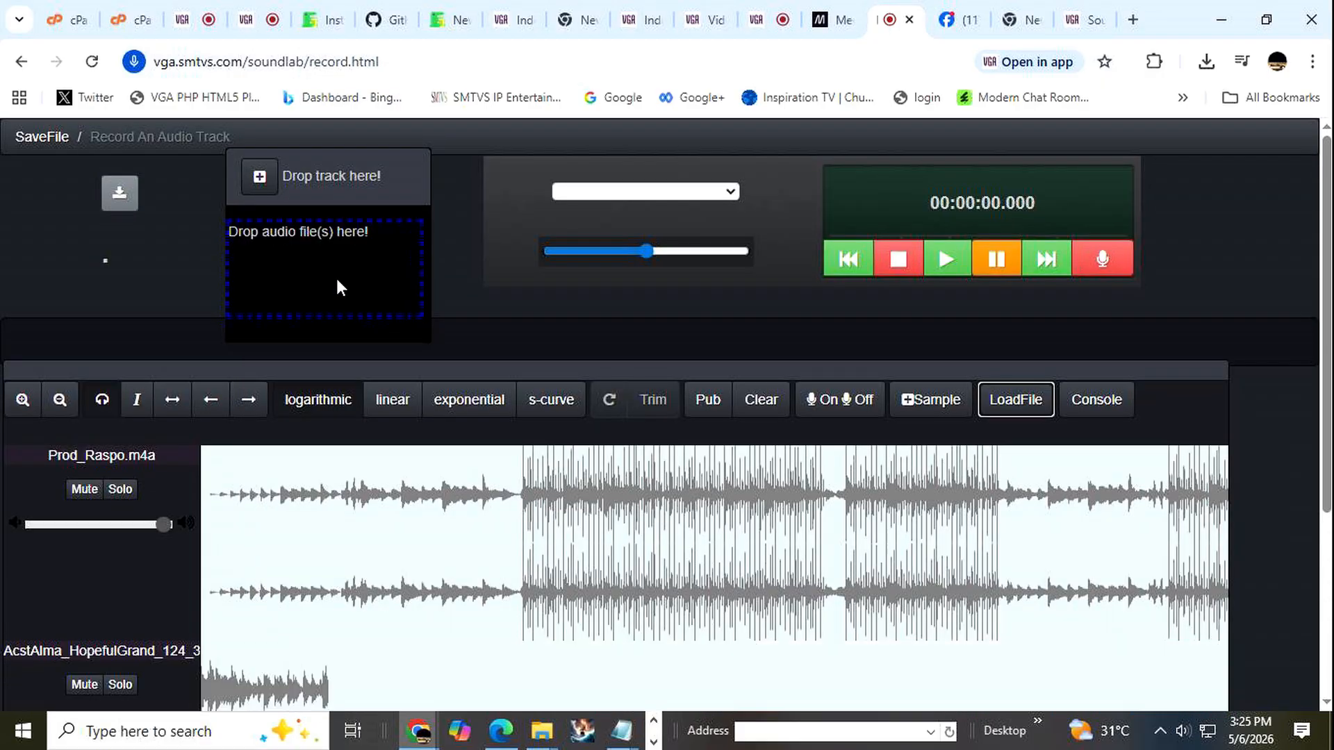
Play the Prod_Raspo and AcstAlma_HopefulGrand tracks together from the start.
{"action": "scroll", "coordinate": [736, 457], "scroll_direction": "down", "scroll_amount": 4}
{"action": "scroll", "coordinate": [735, 457], "scroll_direction": "up", "scroll_amount": 1}
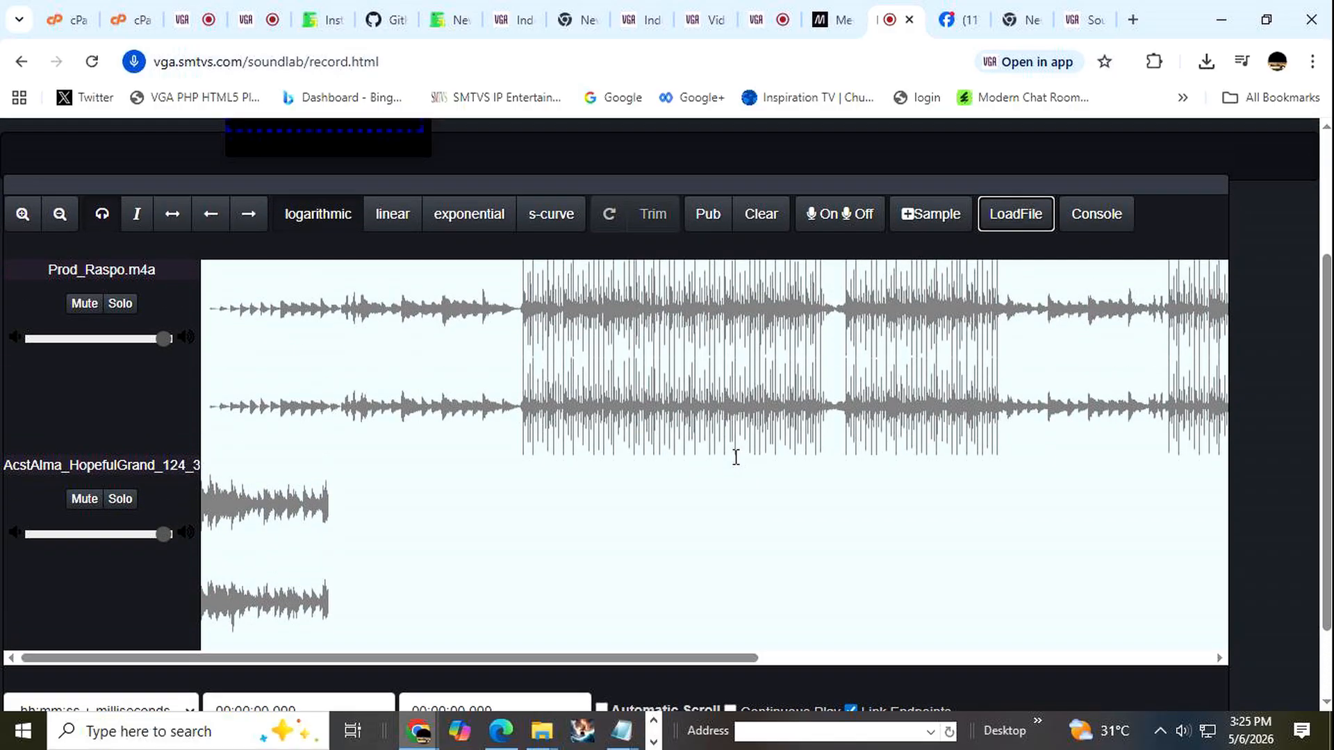
{"action": "scroll", "coordinate": [343, 278], "scroll_direction": "up", "scroll_amount": 2}
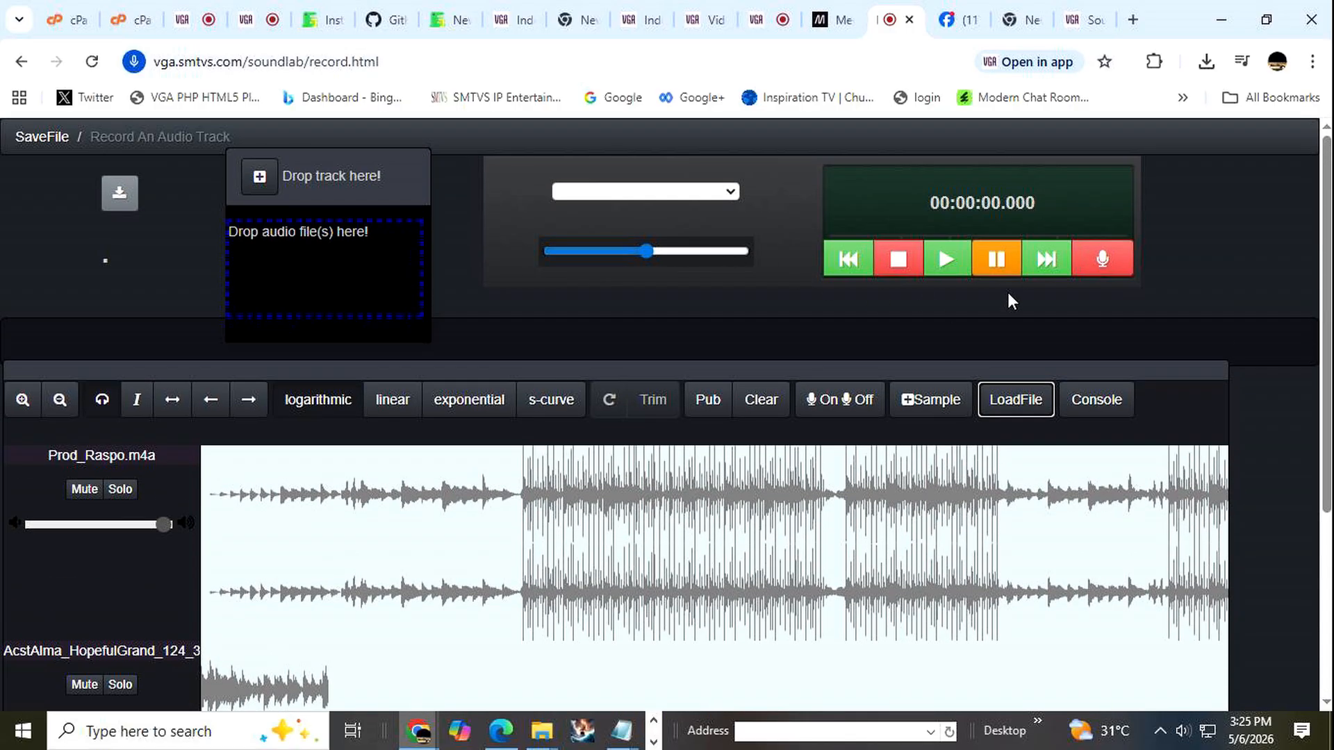
{"action": "left_click", "coordinate": [946, 259]}
{"action": "scroll", "coordinate": [698, 561], "scroll_direction": "down", "scroll_amount": 4}
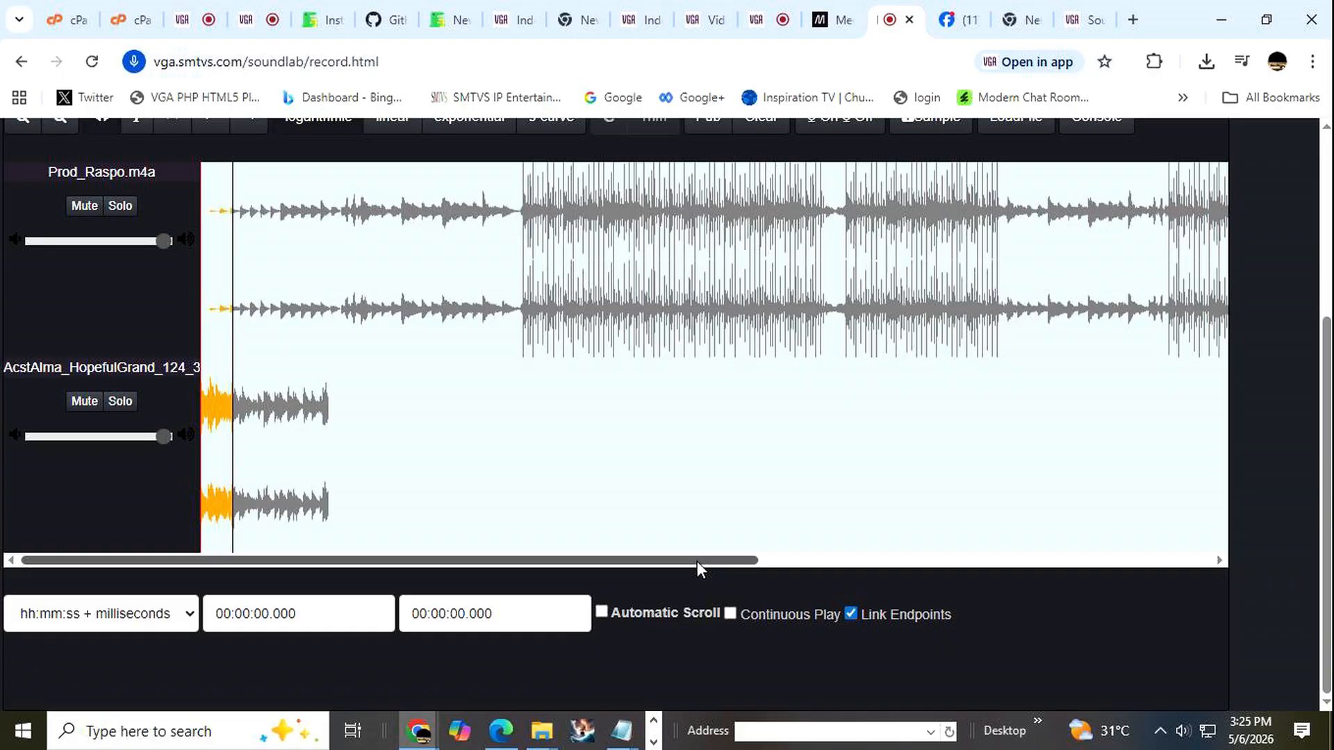
{"action": "scroll", "coordinate": [713, 500], "scroll_direction": "up", "scroll_amount": 1}
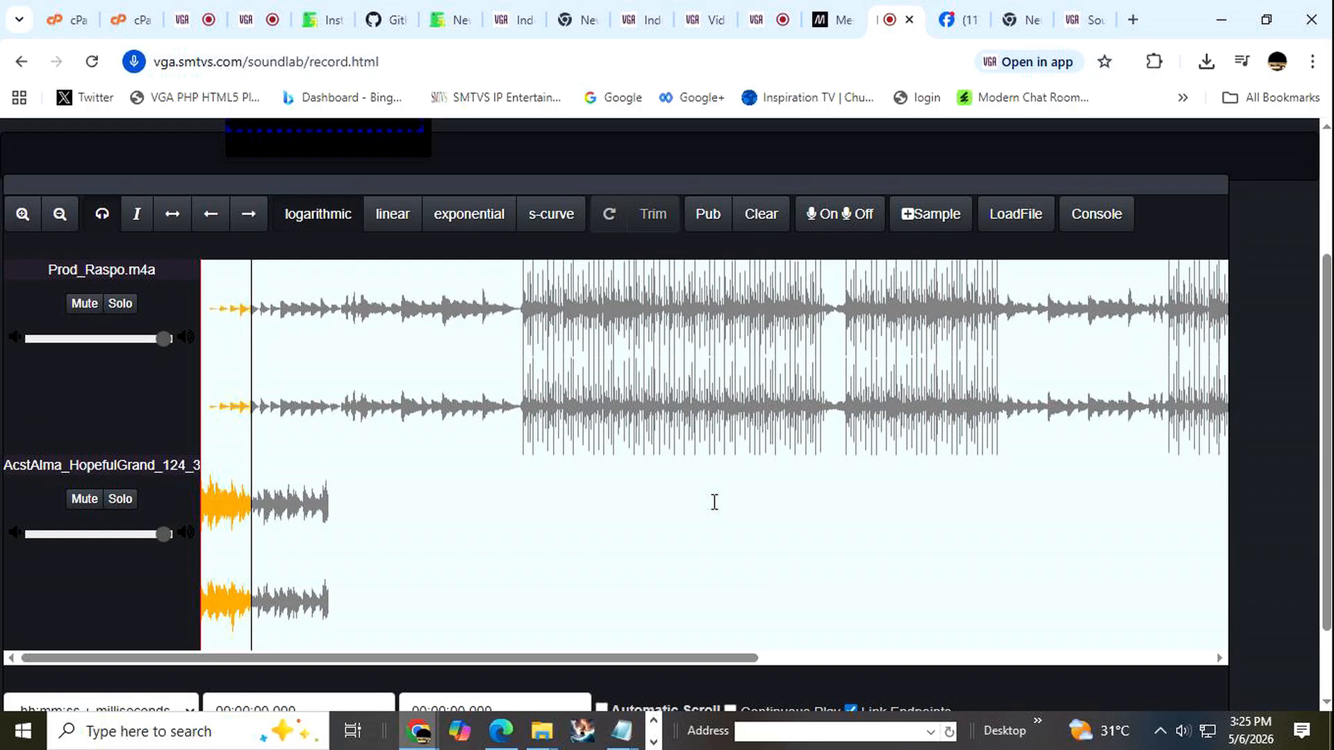
{"action": "scroll", "coordinate": [715, 497], "scroll_direction": "up", "scroll_amount": 1}
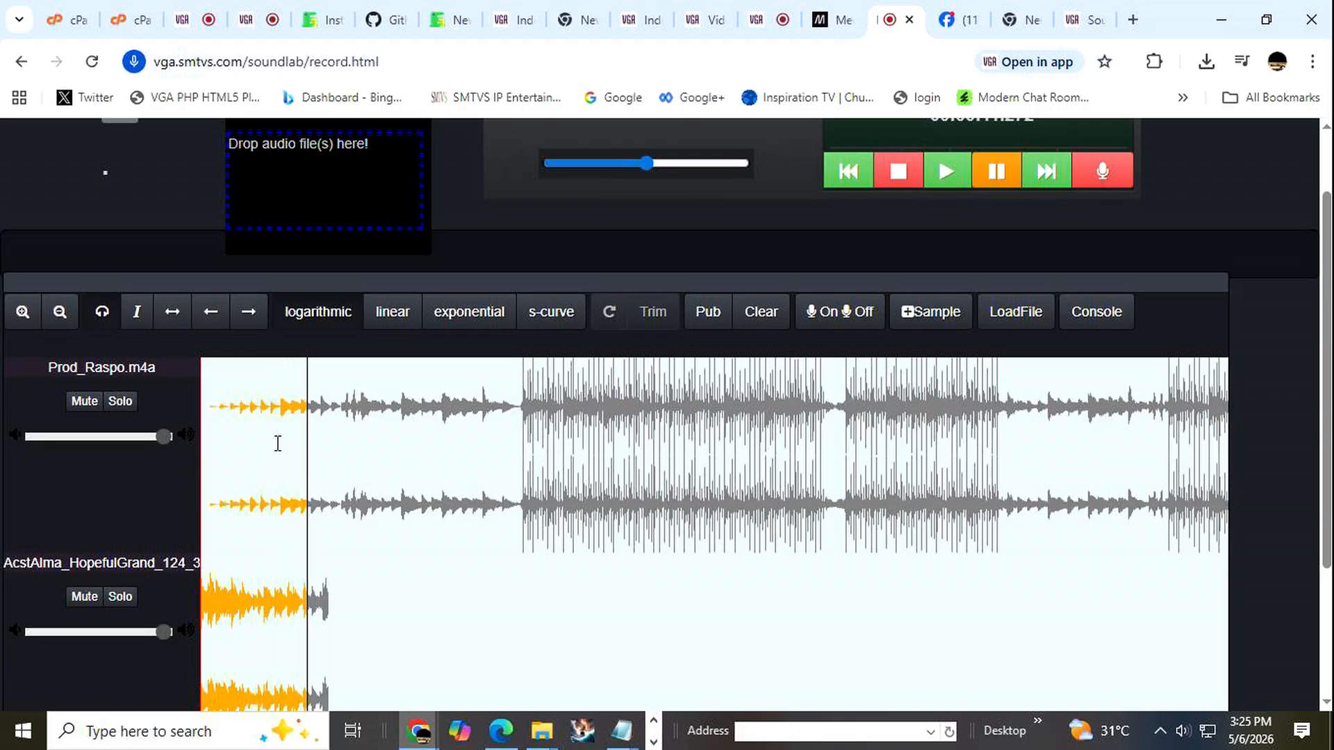
Zoom the track waveforms out and back in during playback to compare the timeline scales.
{"action": "left_click", "coordinate": [59, 314]}
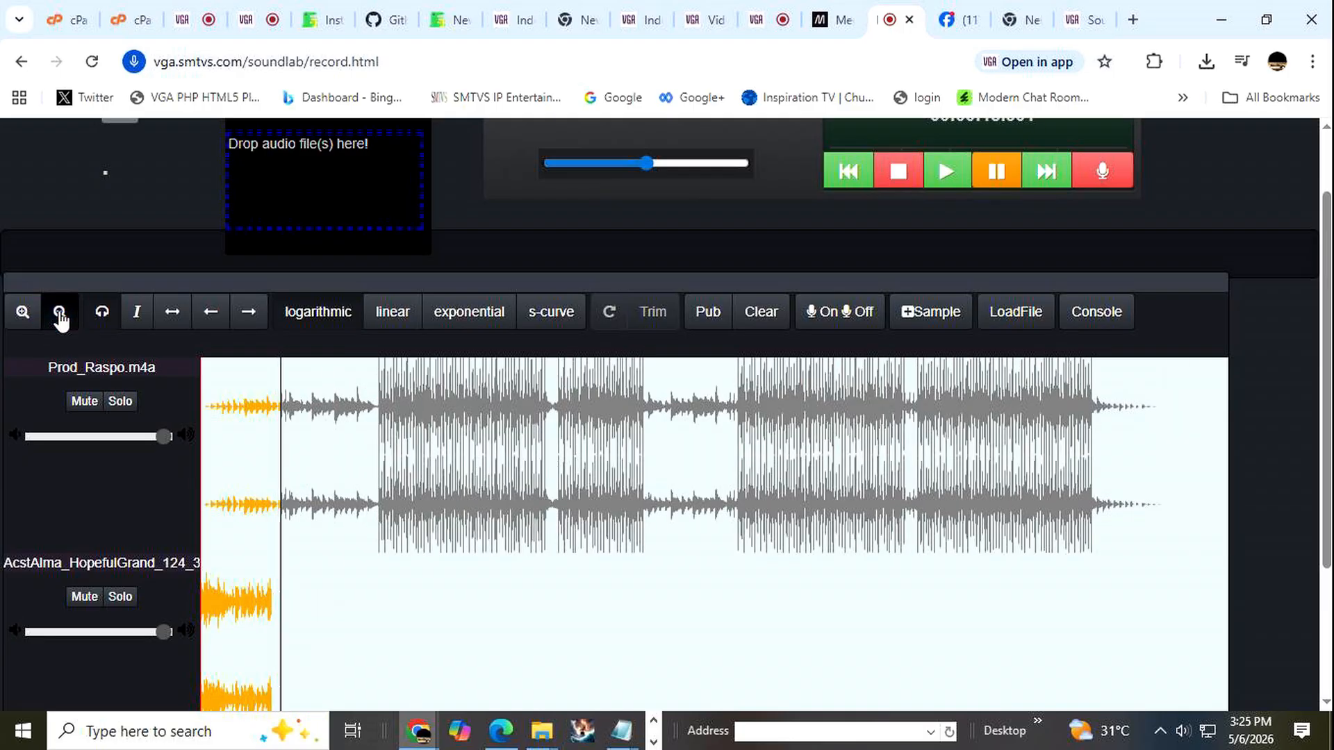
{"action": "left_click", "coordinate": [24, 314]}
{"action": "left_click", "coordinate": [24, 314]}
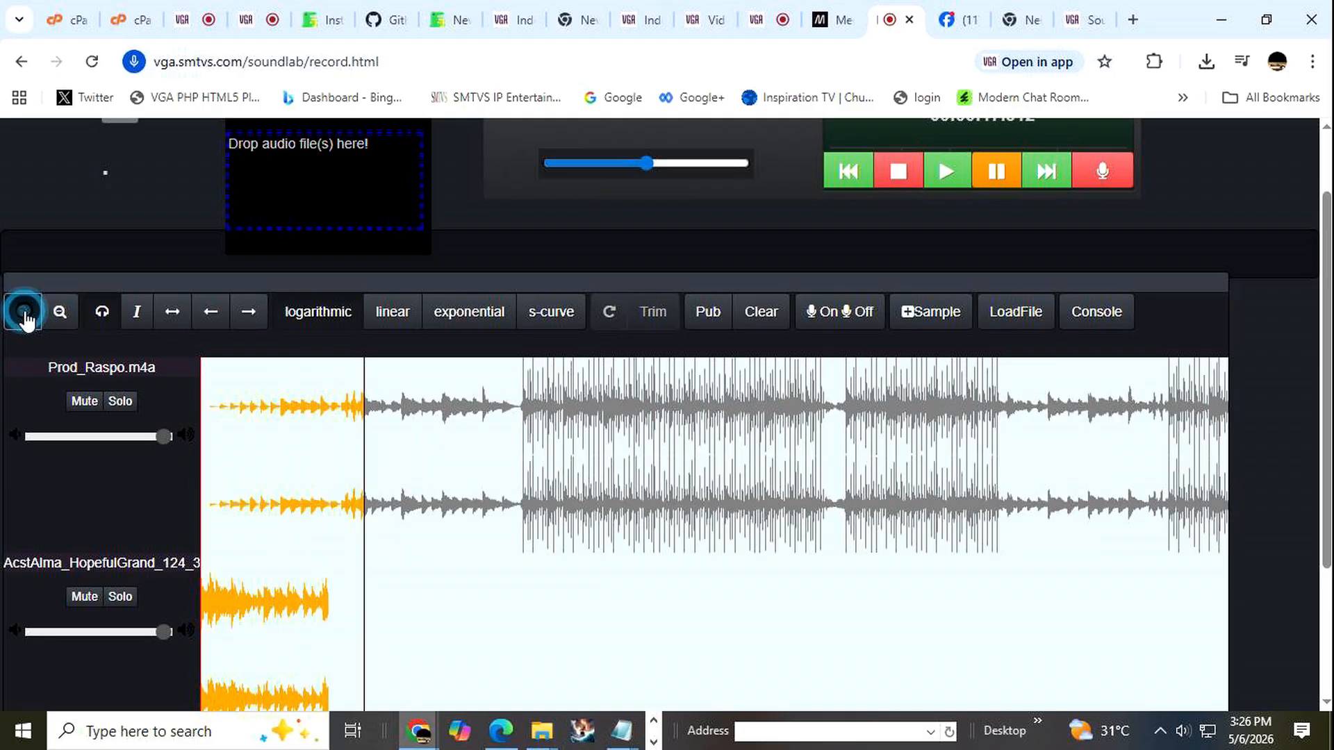
{"action": "left_click", "coordinate": [61, 314]}
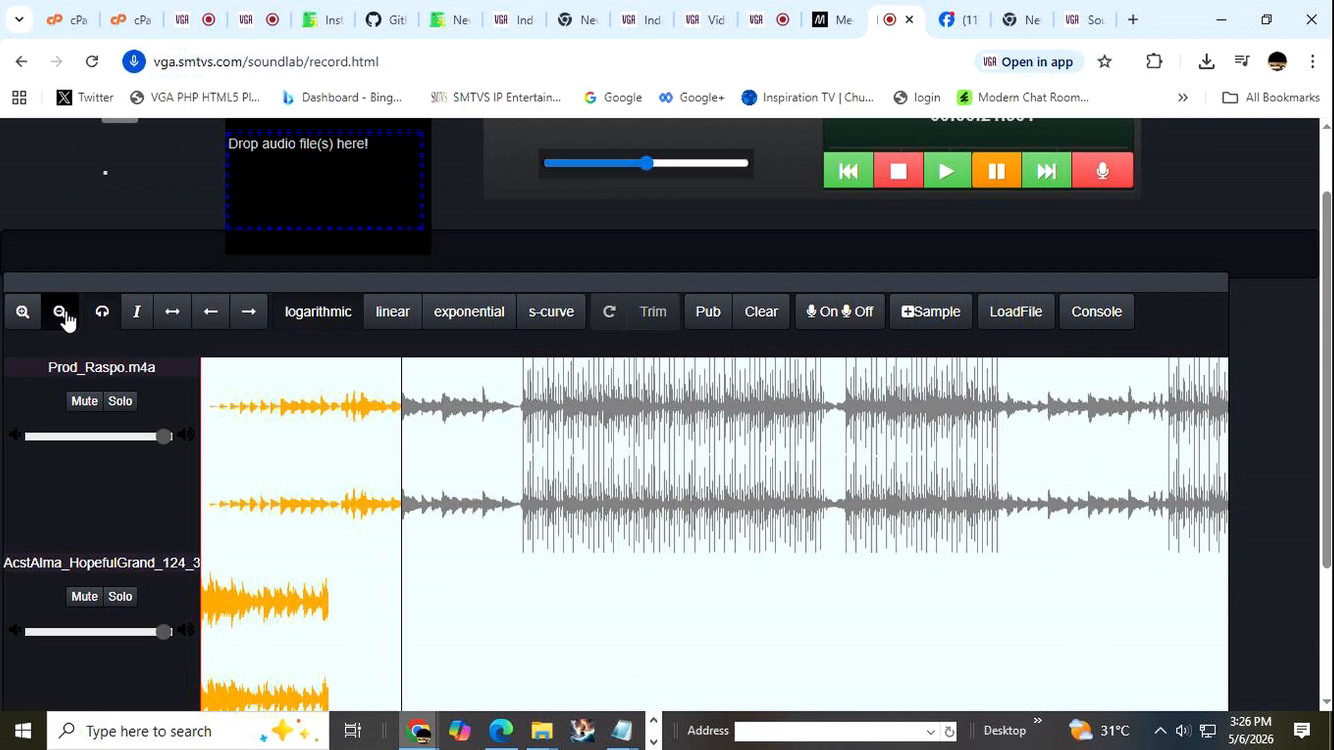
{"action": "left_click", "coordinate": [62, 315]}
{"action": "left_click", "coordinate": [26, 314]}
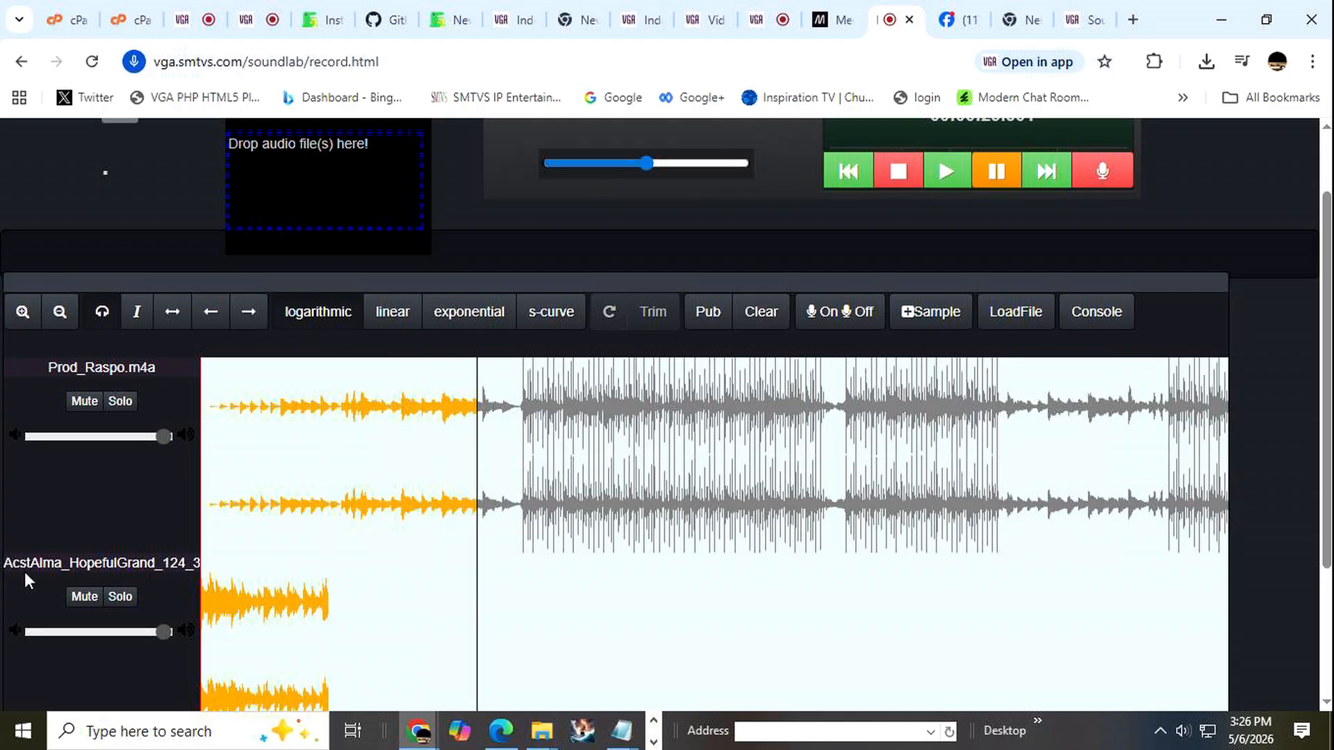
Close the track drop panel and stop playback of the two tracks.
{"action": "scroll", "coordinate": [642, 477], "scroll_direction": "down", "scroll_amount": 3}
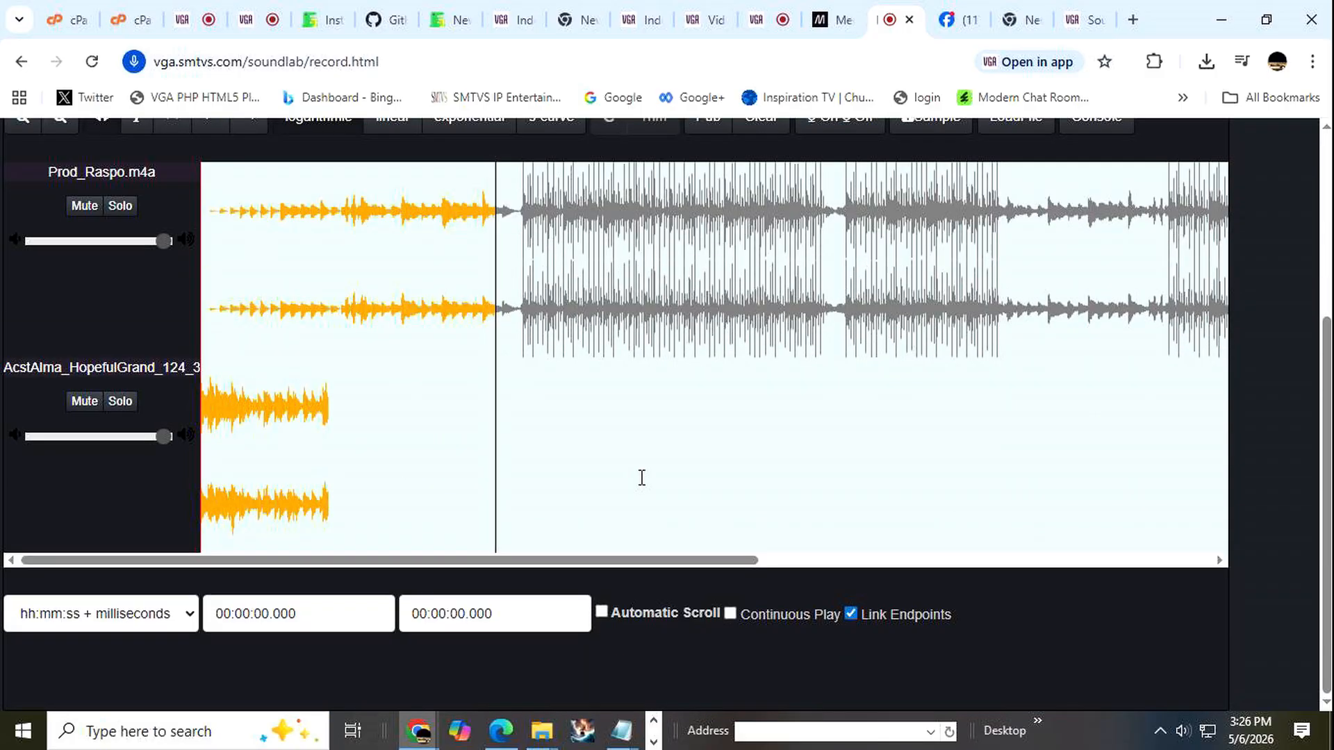
{"action": "scroll", "coordinate": [642, 477], "scroll_direction": "up", "scroll_amount": 3}
{"action": "scroll", "coordinate": [643, 477], "scroll_direction": "up", "scroll_amount": 2}
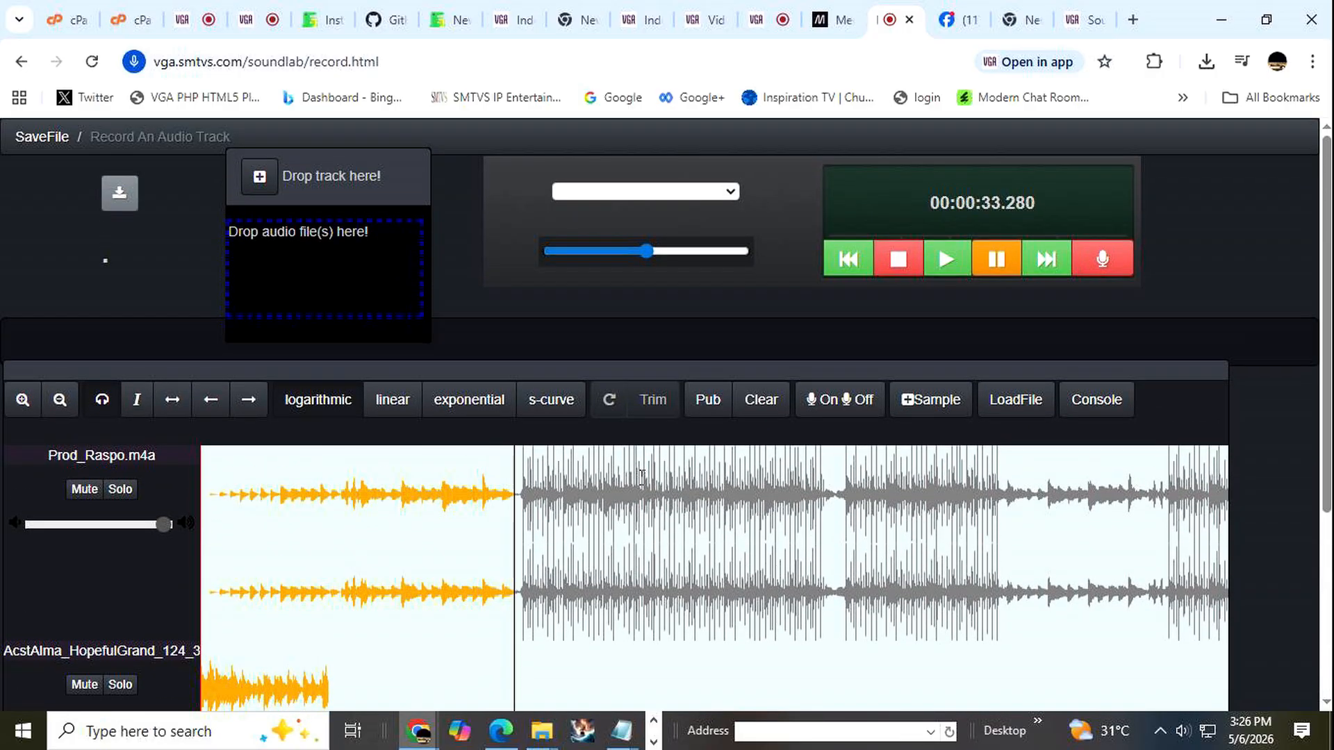
{"action": "left_click", "coordinate": [259, 177]}
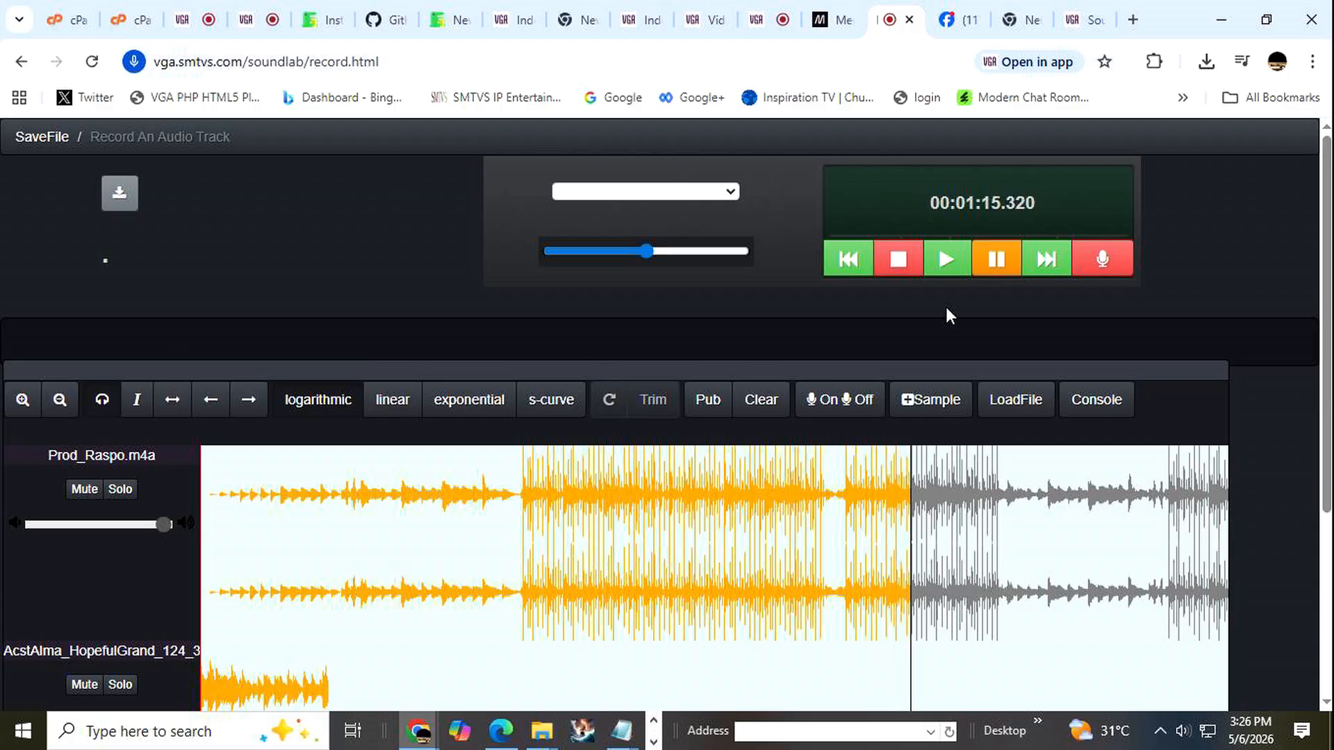
{"action": "left_click", "coordinate": [898, 261]}
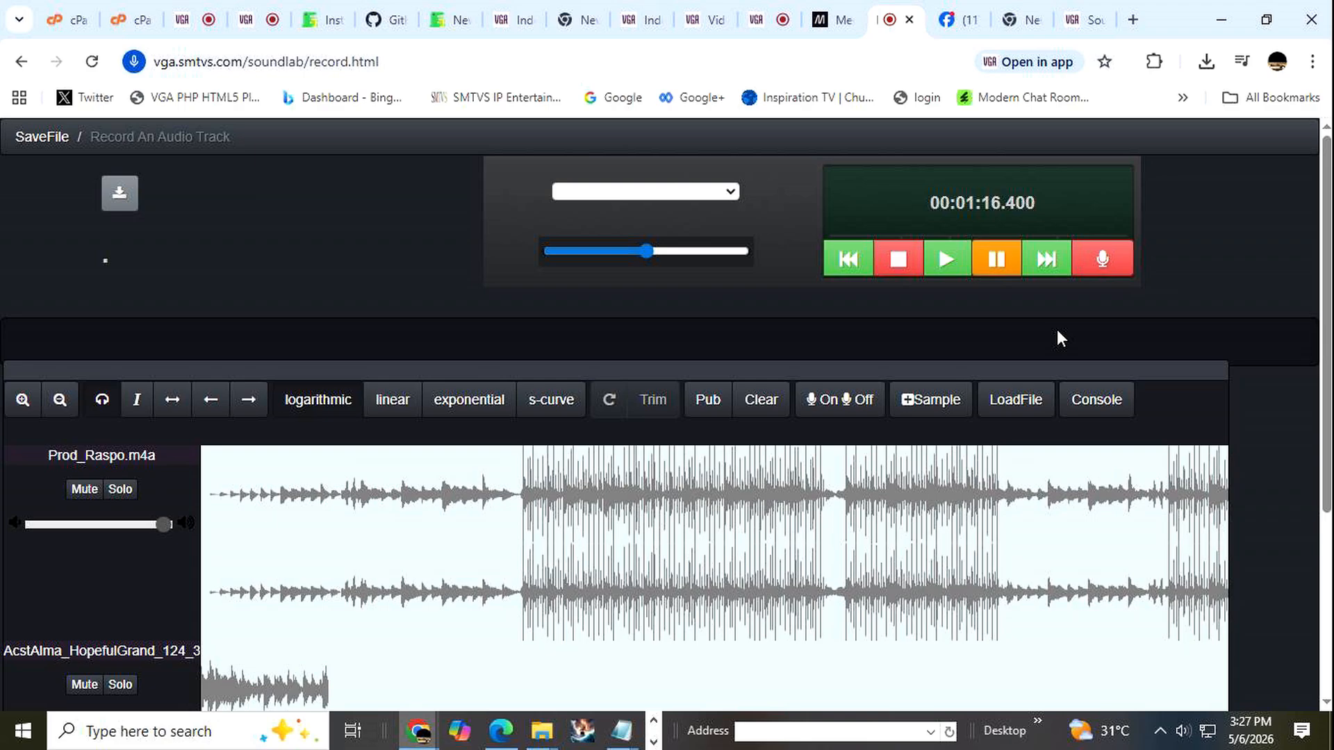
Examine both track waveforms along the timeline and check the selection list above the volume slider.
{"action": "scroll", "coordinate": [1131, 317], "scroll_direction": "down", "scroll_amount": 4}
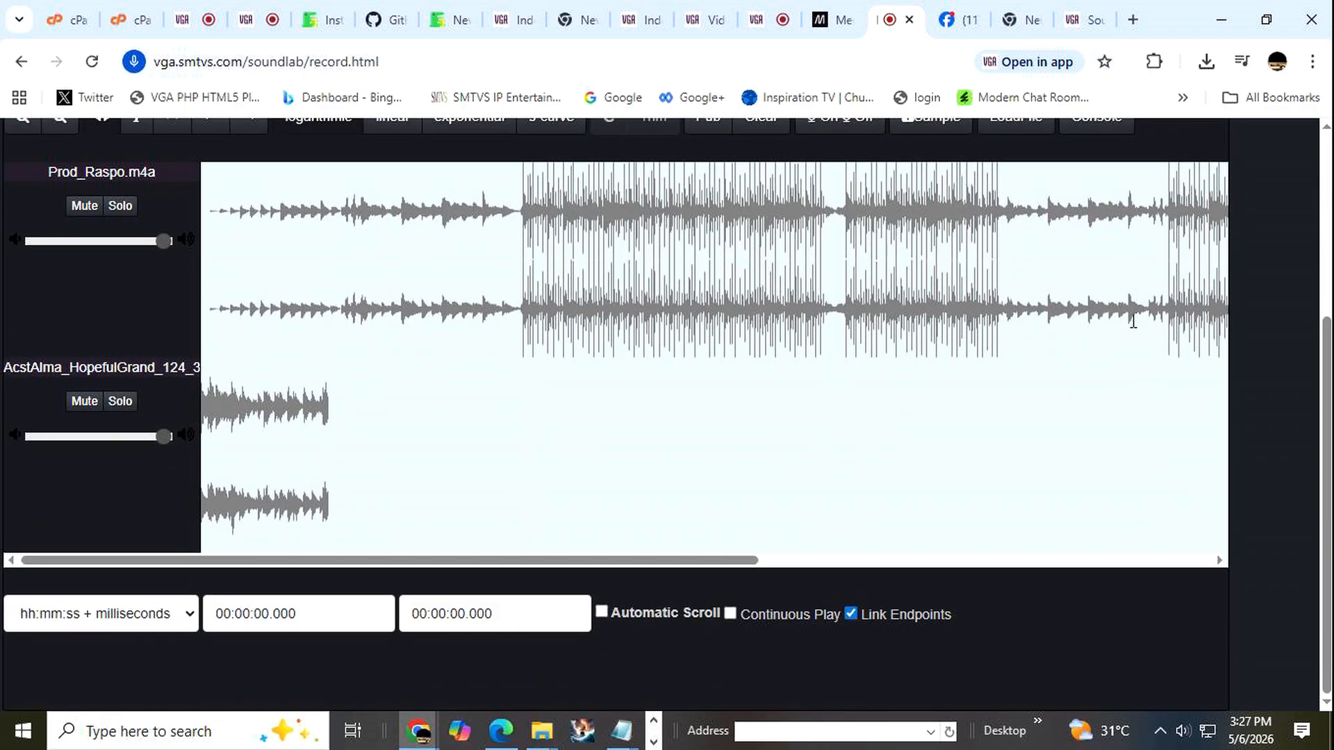
{"action": "scroll", "coordinate": [1132, 321], "scroll_direction": "up", "scroll_amount": 4}
{"action": "scroll", "coordinate": [1132, 321], "scroll_direction": "down", "scroll_amount": 1}
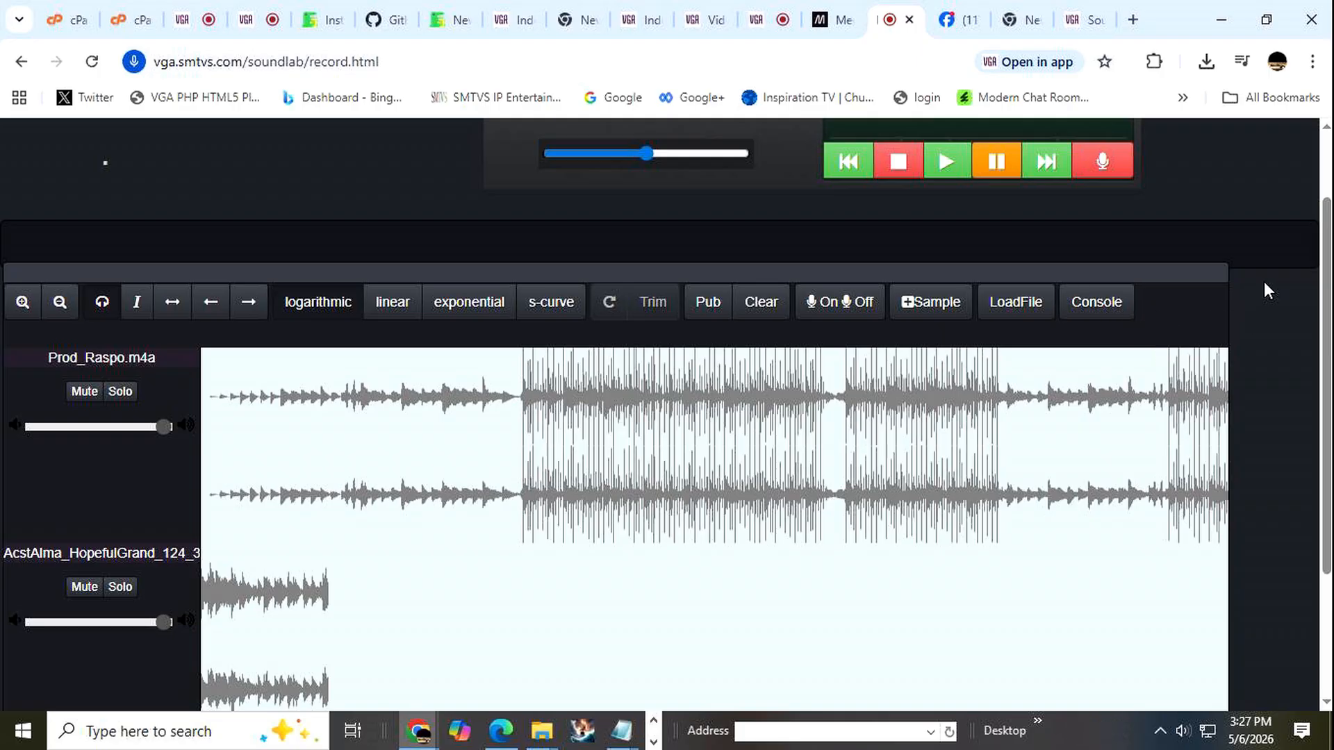
{"action": "scroll", "coordinate": [1264, 285], "scroll_direction": "up", "scroll_amount": 1}
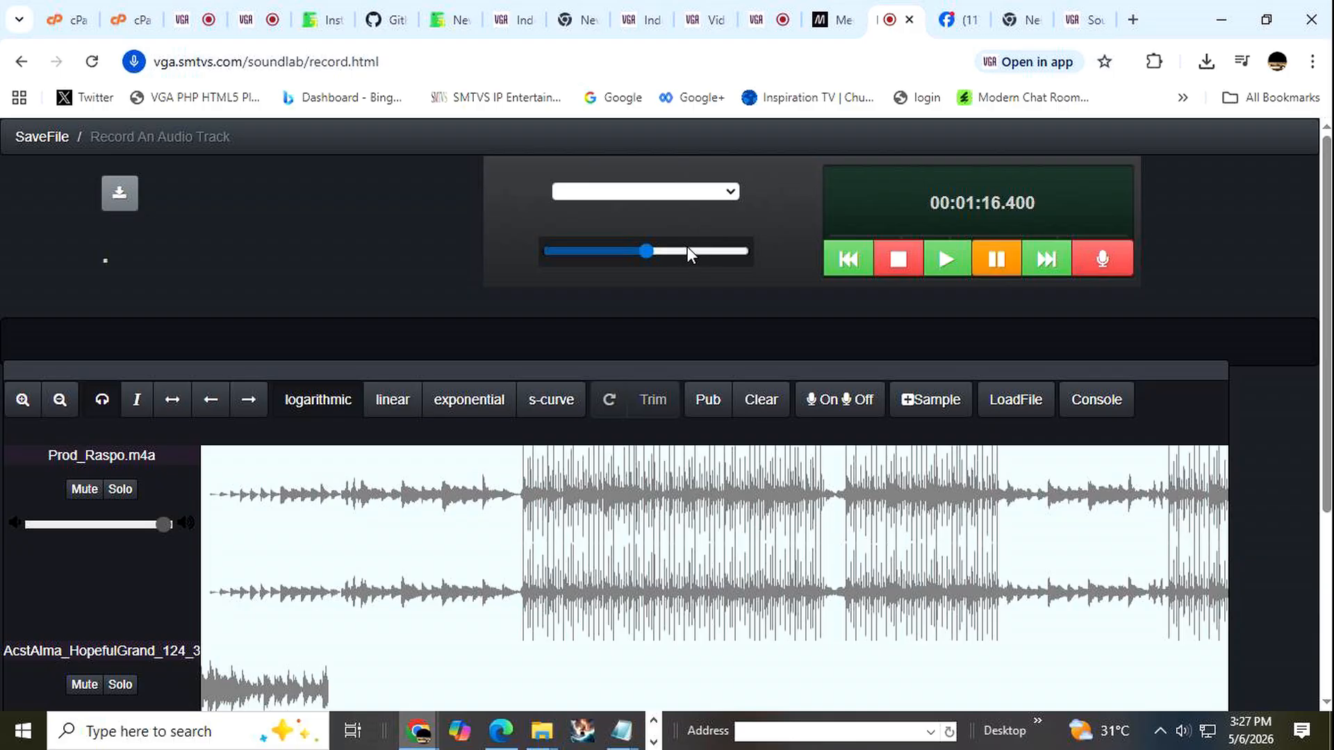
{"action": "left_click", "coordinate": [730, 191]}
{"action": "left_click", "coordinate": [775, 200]}
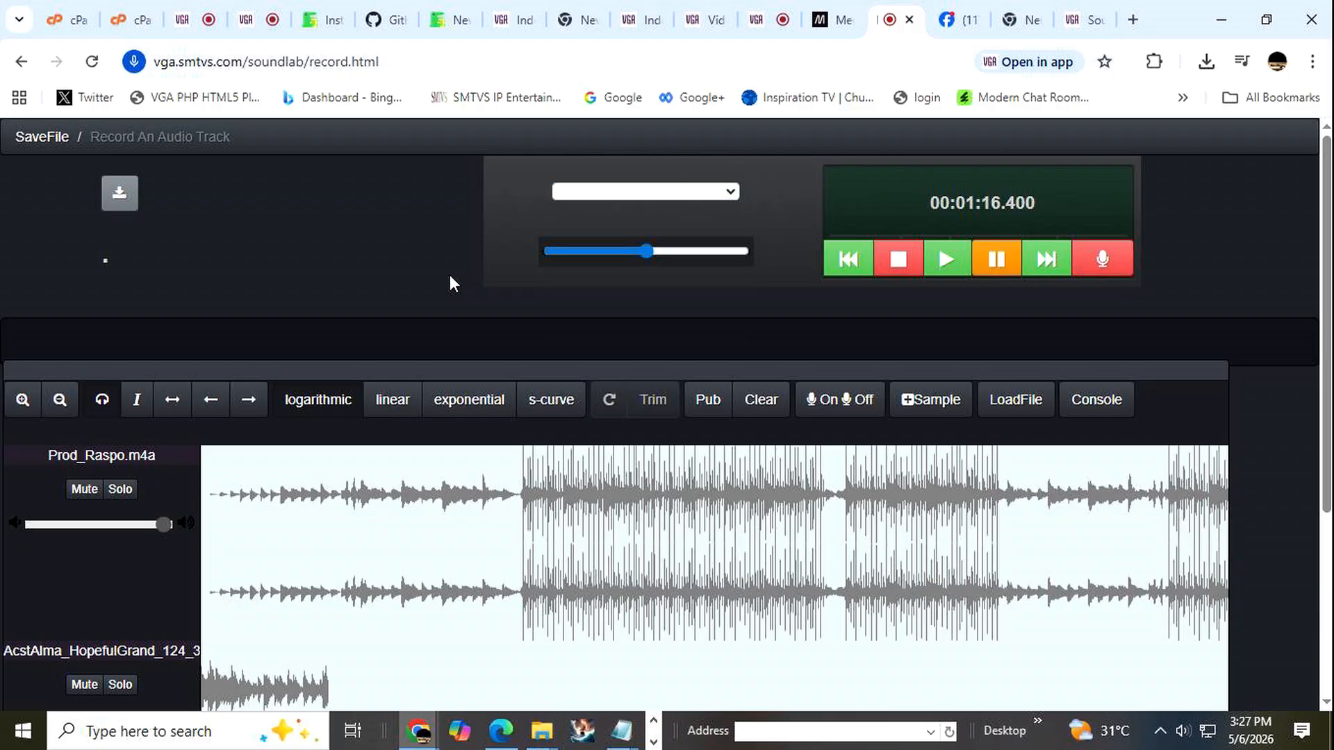
{"action": "scroll", "coordinate": [449, 274], "scroll_direction": "down", "scroll_amount": 3}
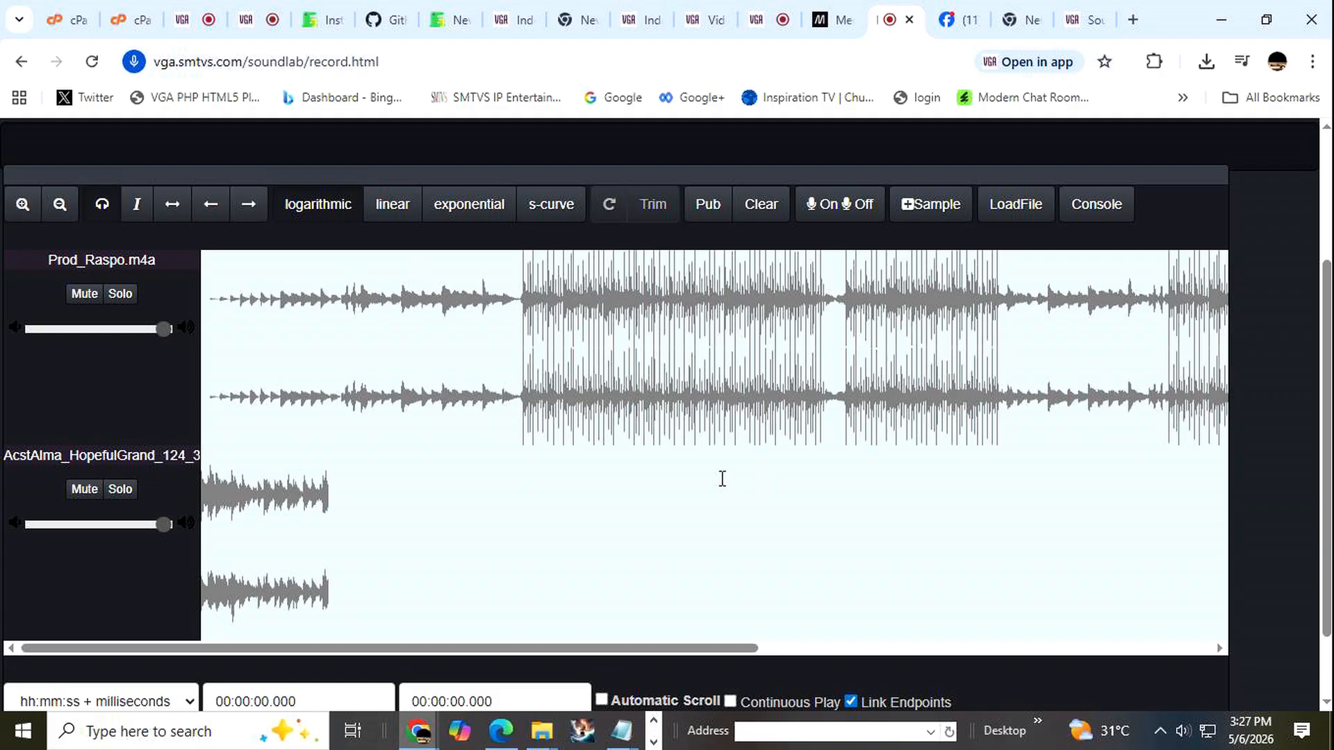
{"action": "scroll", "coordinate": [720, 476], "scroll_direction": "down", "scroll_amount": 1}
{"action": "left_click_drag", "start_coordinate": [631, 561], "coordinate": [1191, 549]}
{"action": "left_click_drag", "start_coordinate": [1051, 588], "coordinate": [536, 640]}
{"action": "scroll", "coordinate": [933, 489], "scroll_direction": "up", "scroll_amount": 3}
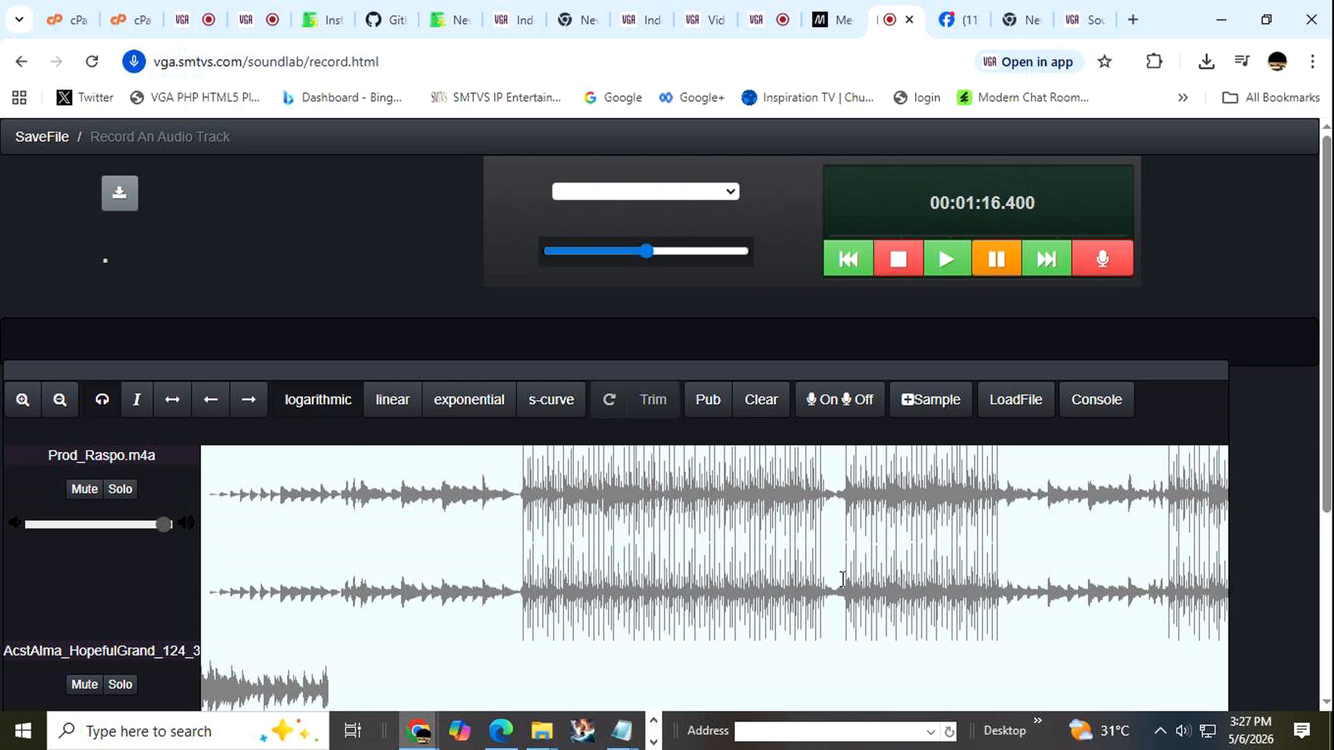
Minimize the Chrome window to return to the desktop and the Downloads folder.
{"action": "scroll", "coordinate": [842, 578], "scroll_direction": "down", "scroll_amount": 3}
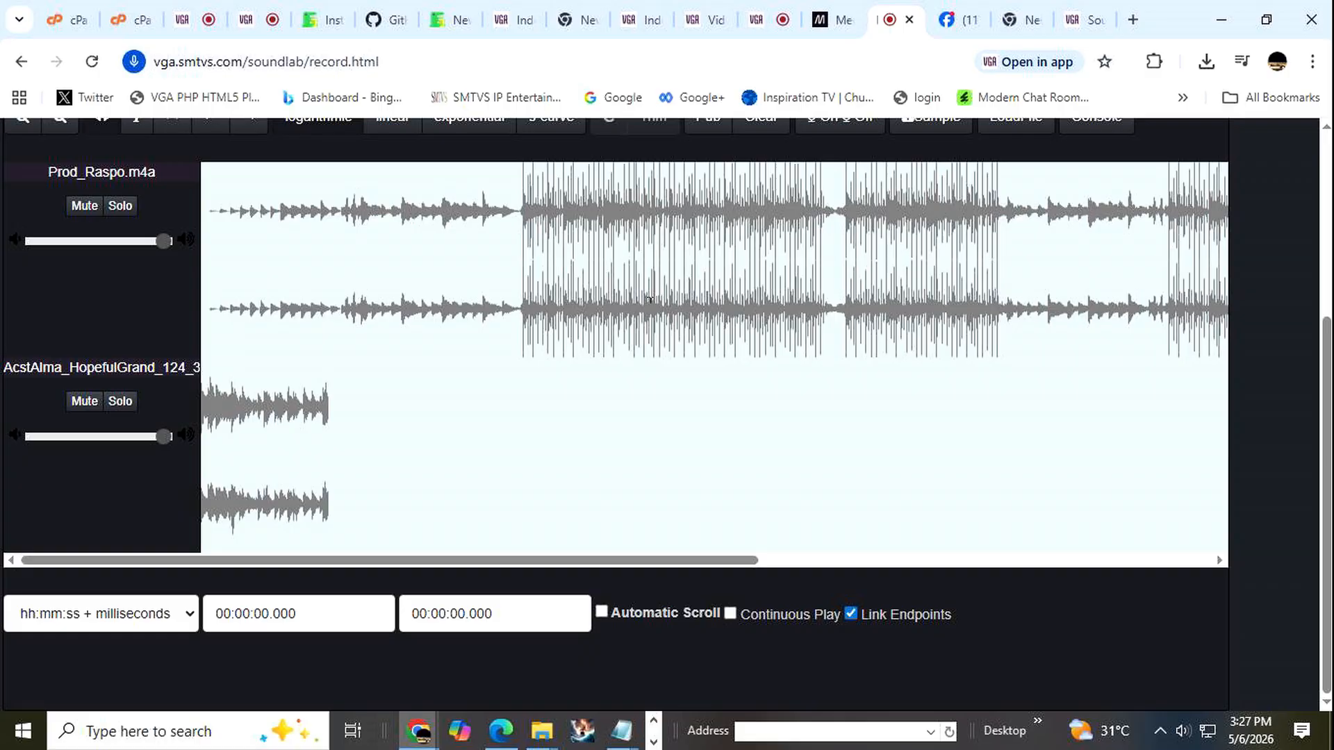
{"action": "scroll", "coordinate": [650, 300], "scroll_direction": "up", "scroll_amount": 2}
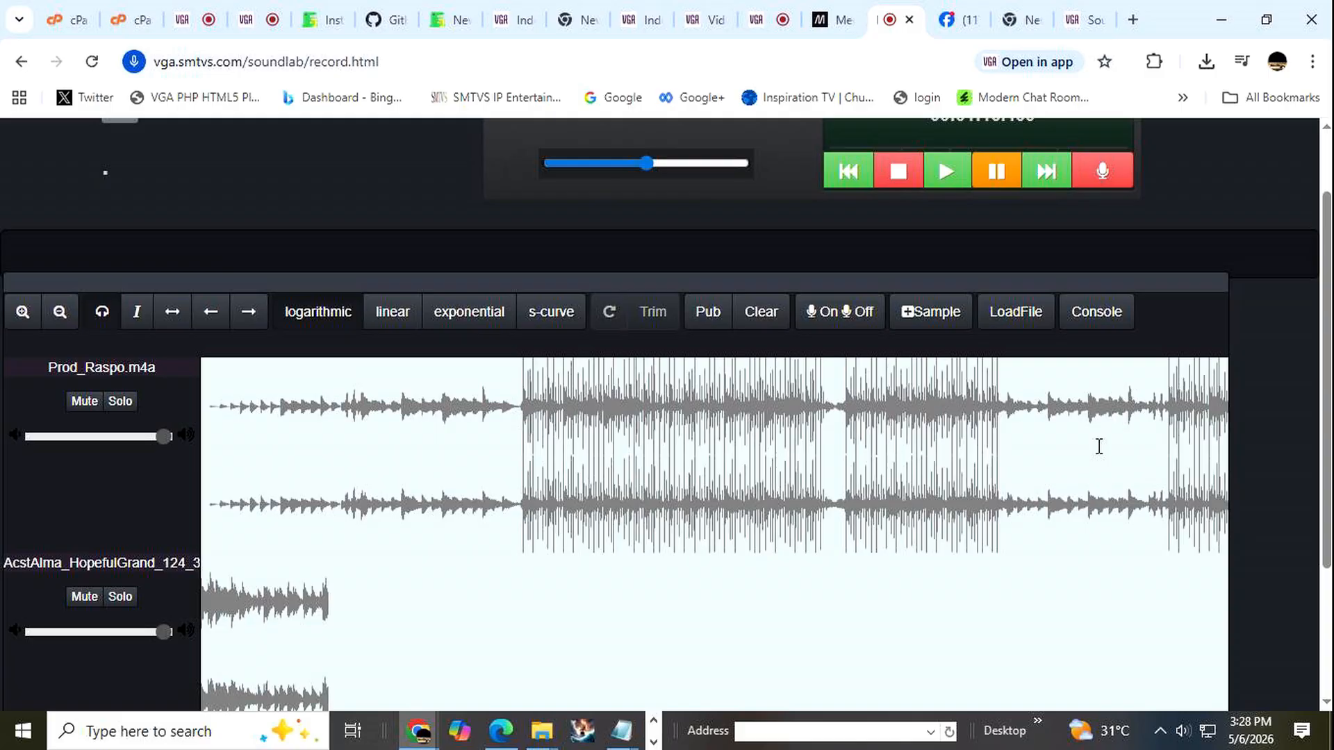
{"action": "left_click", "coordinate": [1221, 25]}
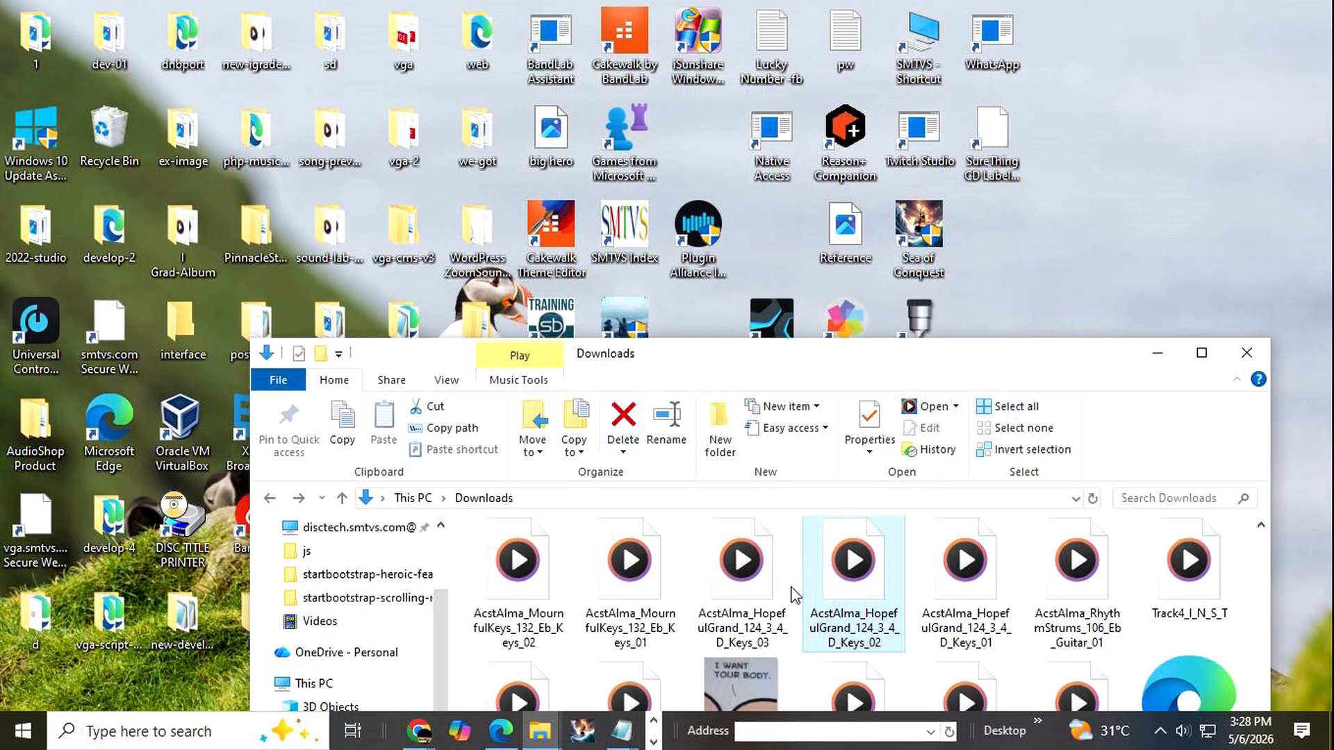
Switch to the Dark Gold Media Studio window and alternately play and pause the v-12.mp4 video to capture several frames.
{"action": "left_click", "coordinate": [654, 741]}
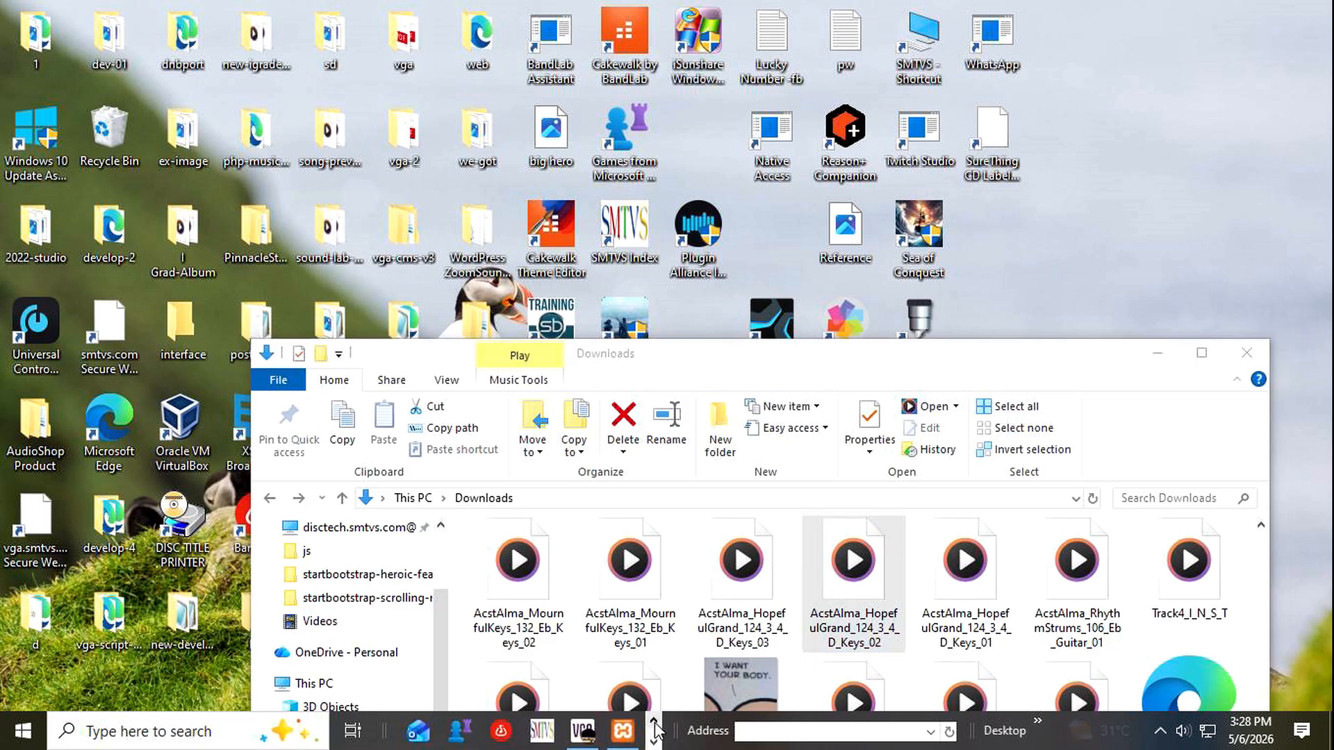
{"action": "left_click", "coordinate": [583, 731]}
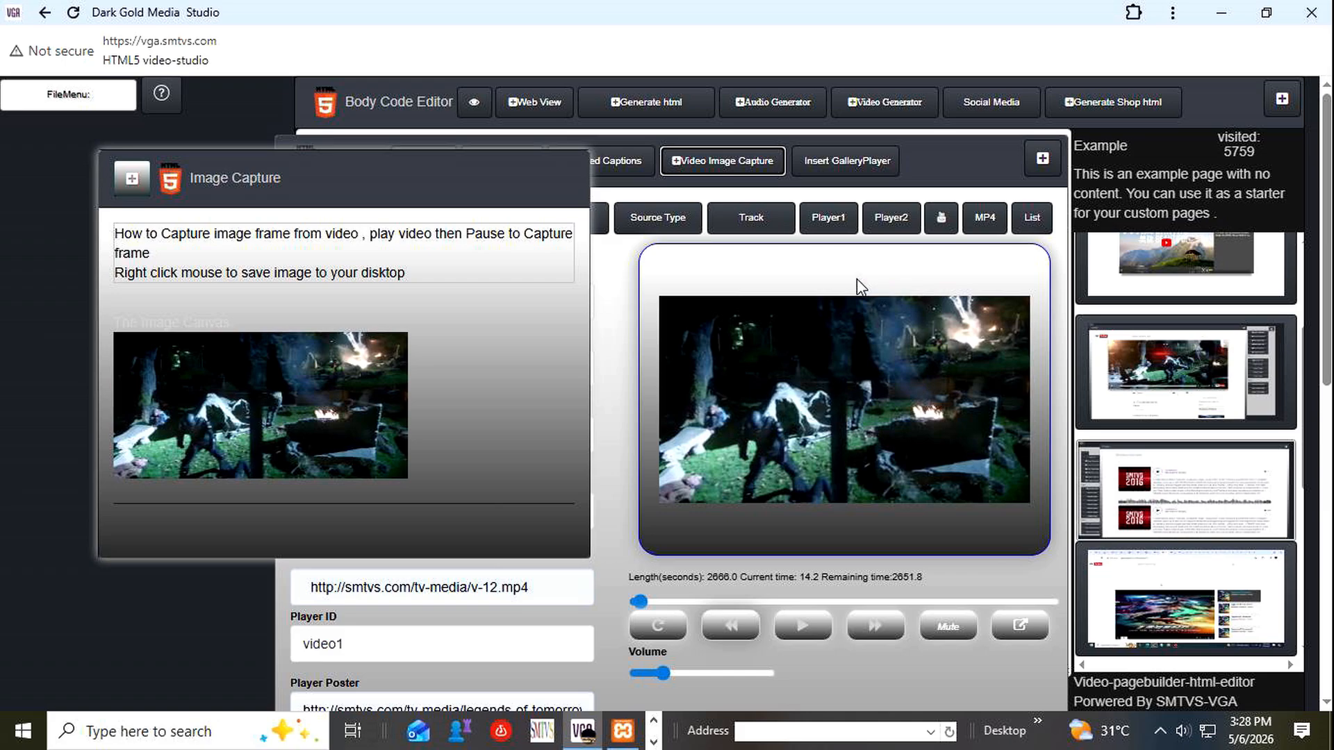
{"action": "left_click", "coordinate": [801, 636]}
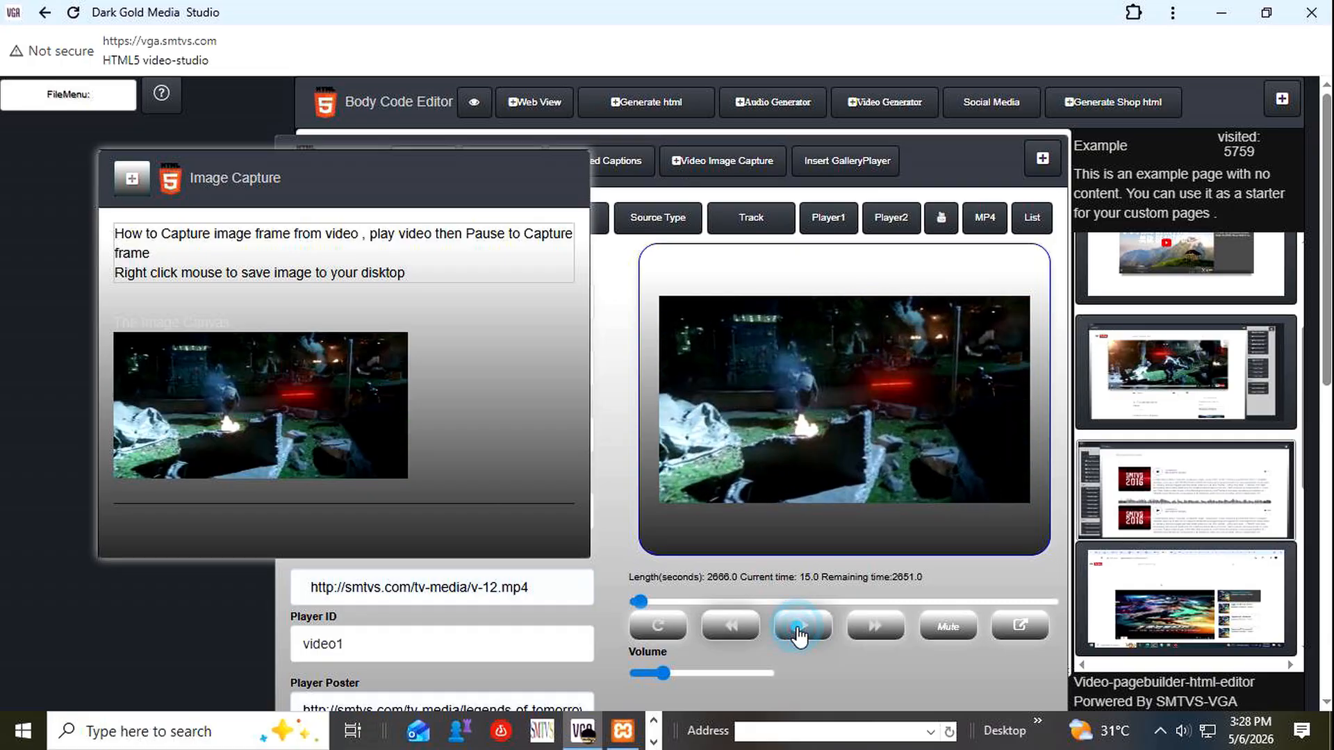
{"action": "left_click", "coordinate": [801, 636]}
{"action": "left_click", "coordinate": [800, 636]}
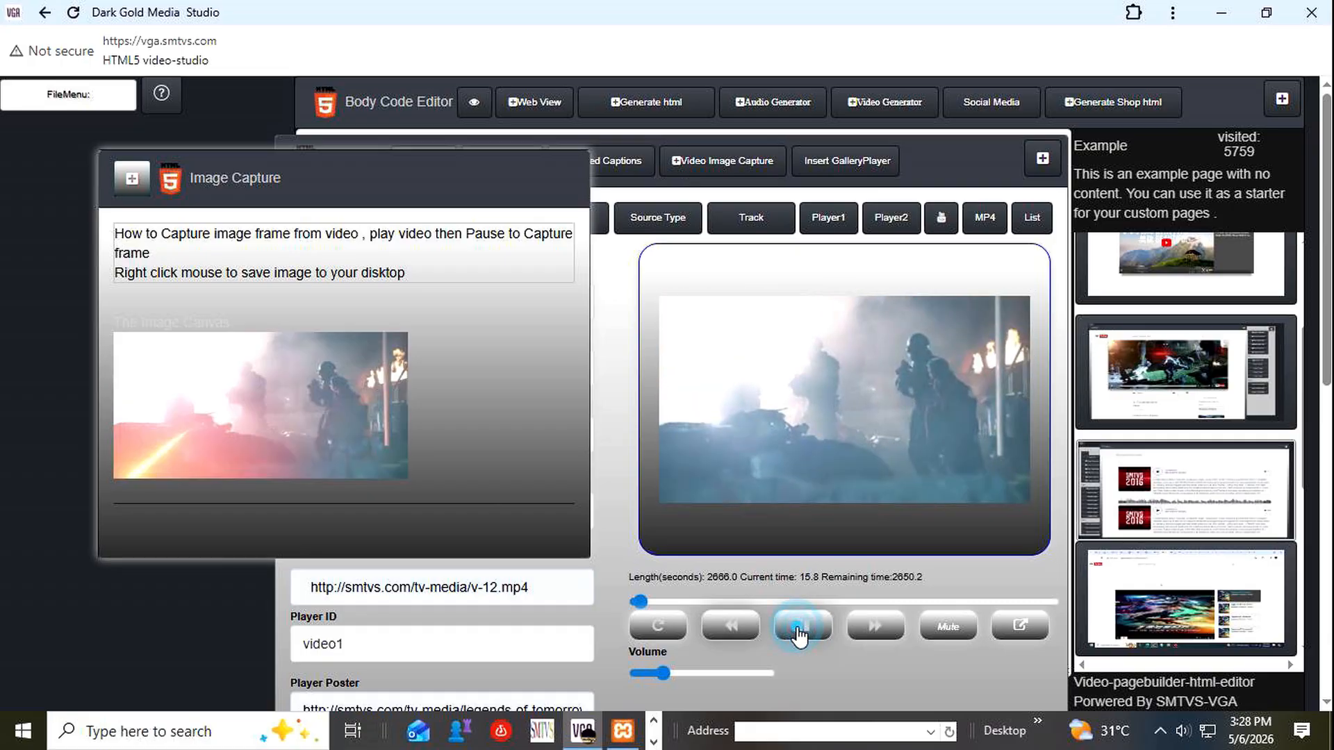
{"action": "left_click", "coordinate": [801, 635]}
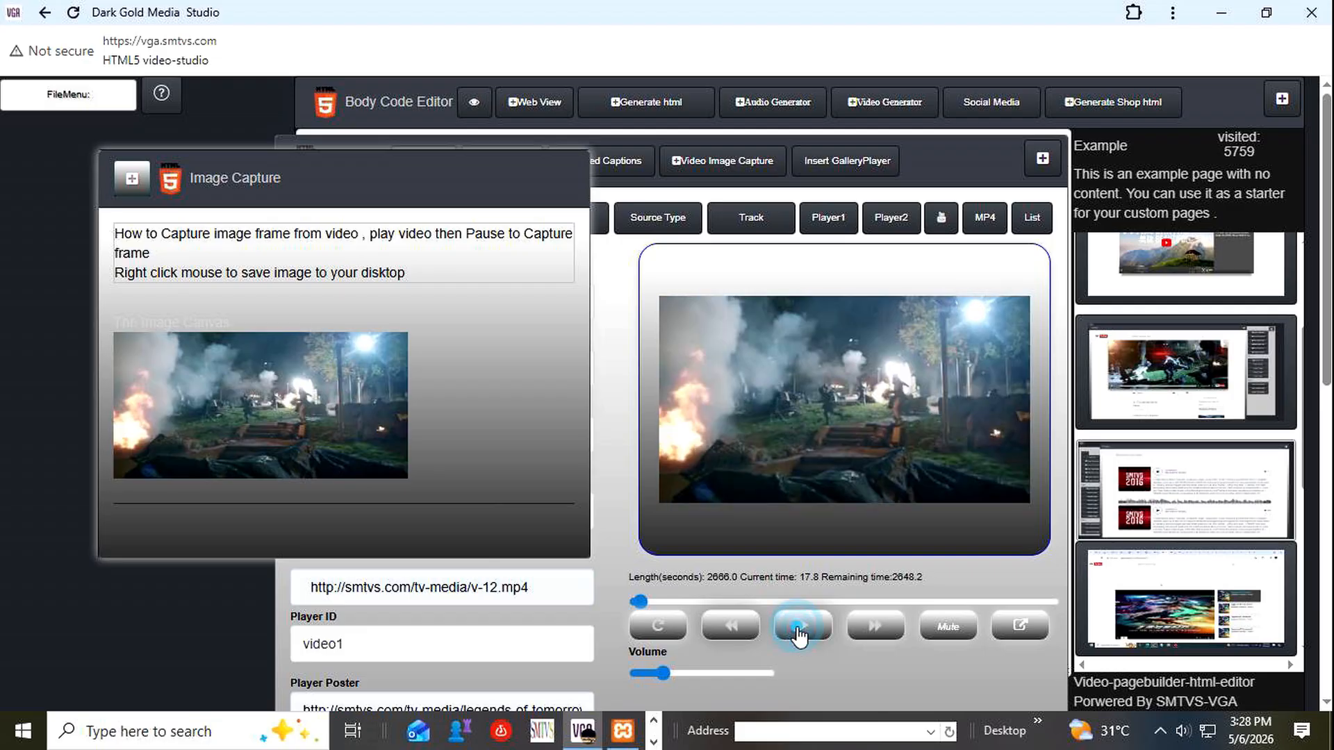
{"action": "left_click", "coordinate": [800, 635]}
{"action": "left_click", "coordinate": [800, 635]}
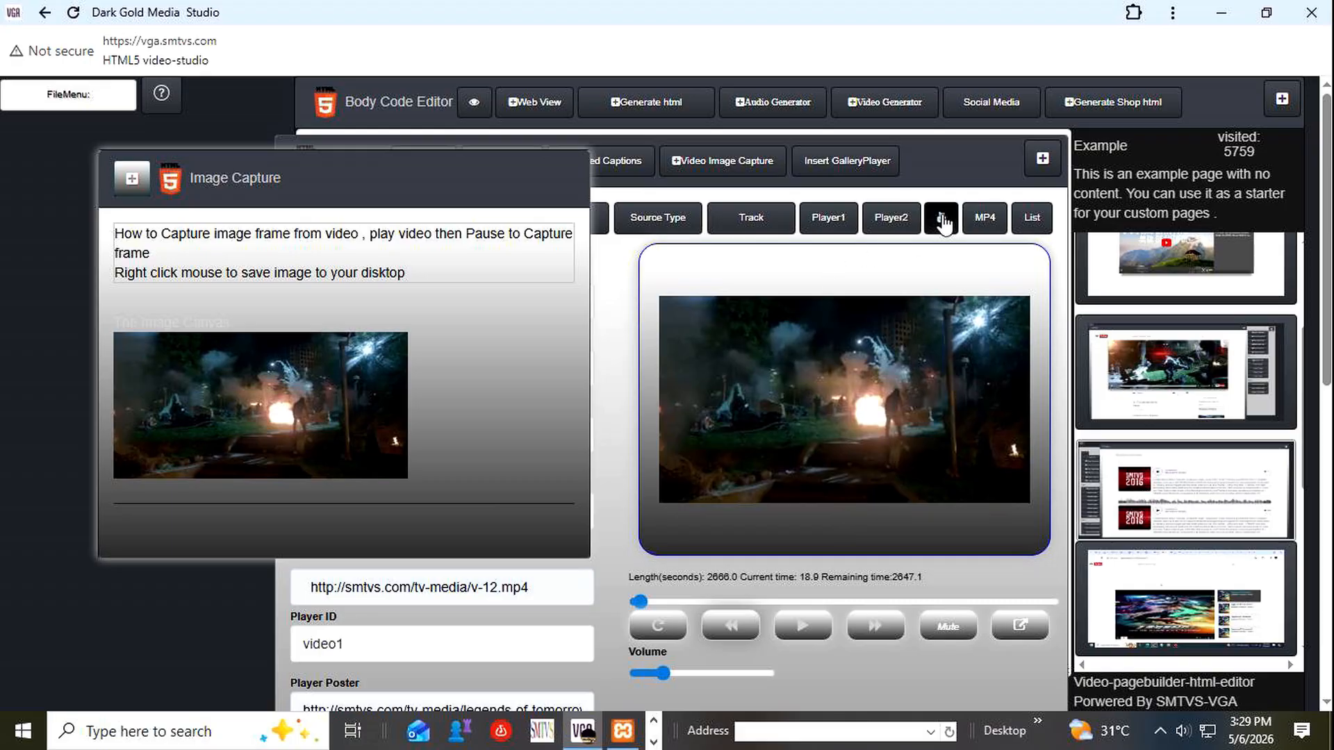
Close the Image Capture and video Generator panels to return to the Body Code Editor.
{"action": "left_click", "coordinate": [132, 178]}
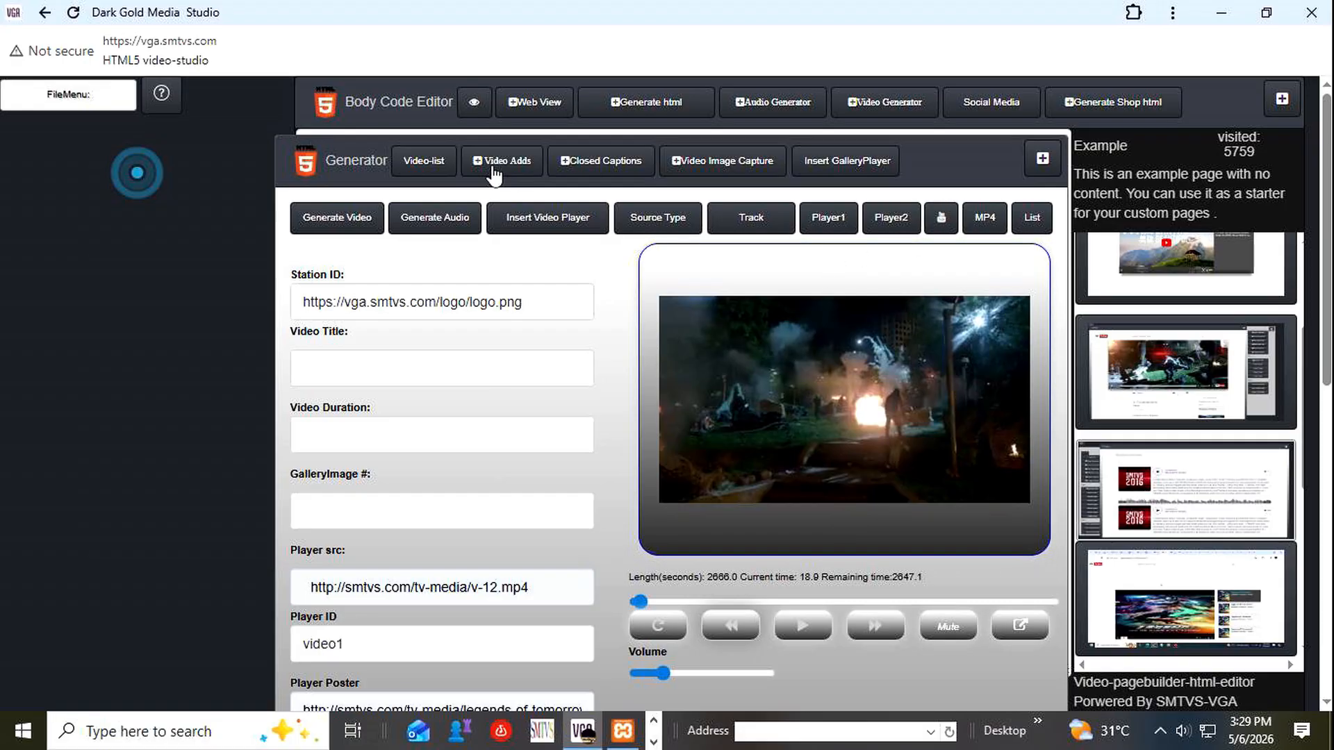
{"action": "left_click", "coordinate": [1042, 161]}
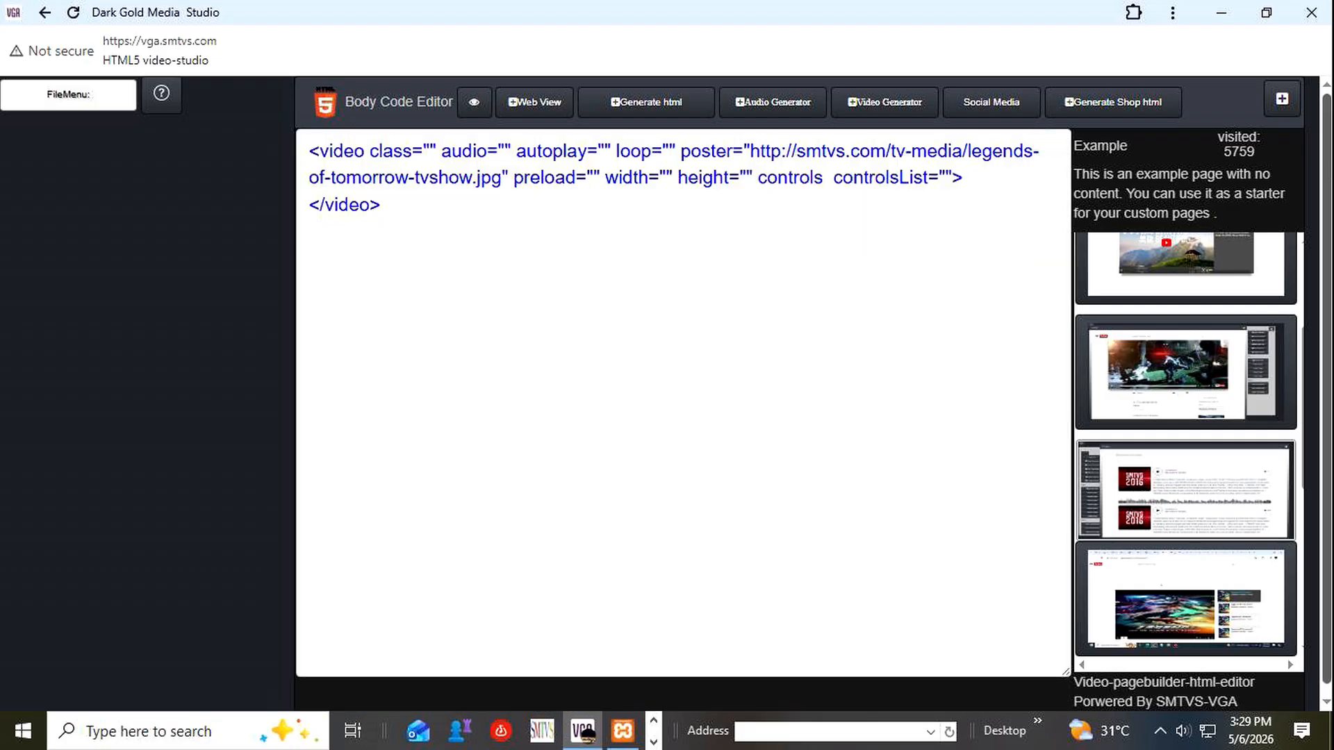